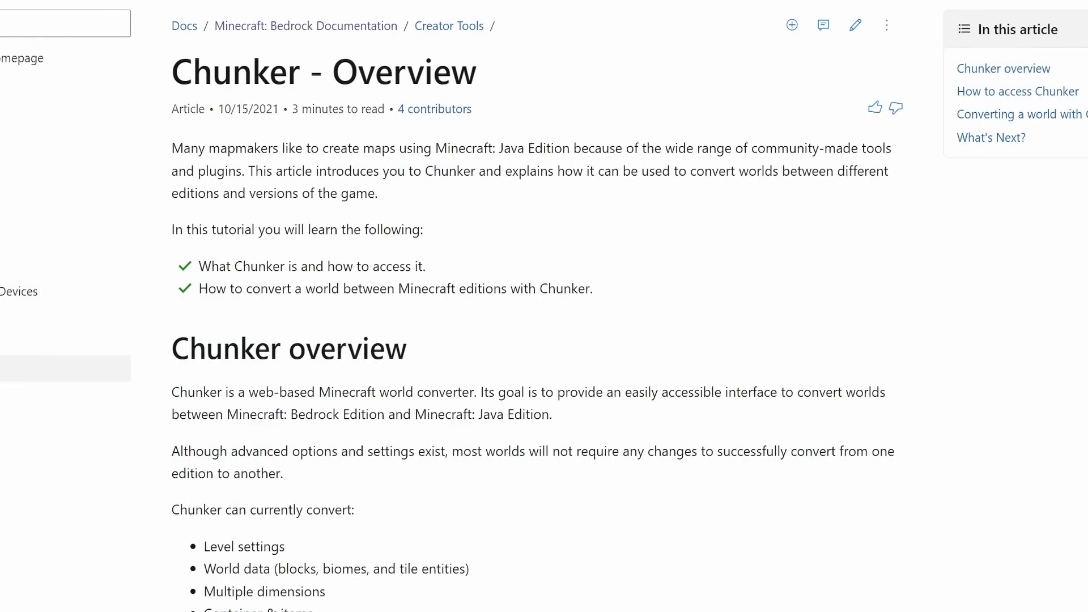
# Read through the Chunker - Overview article, covering what converts, how to access it, uploading, target output and the conversion process
pyautogui.scroll(-6, 544, 306)
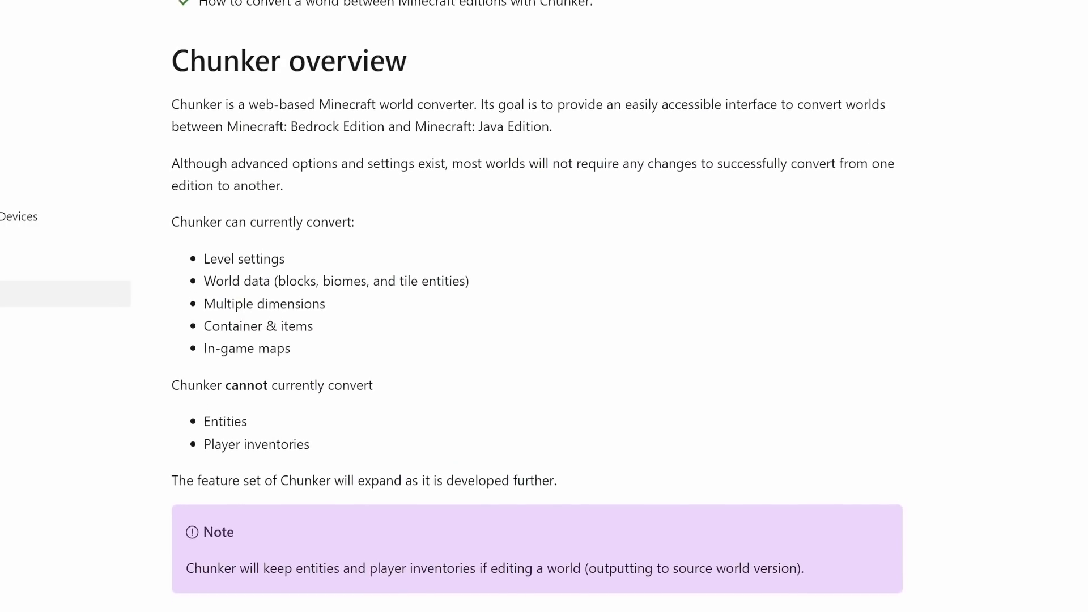
pyautogui.scroll(-9, 537, 306)
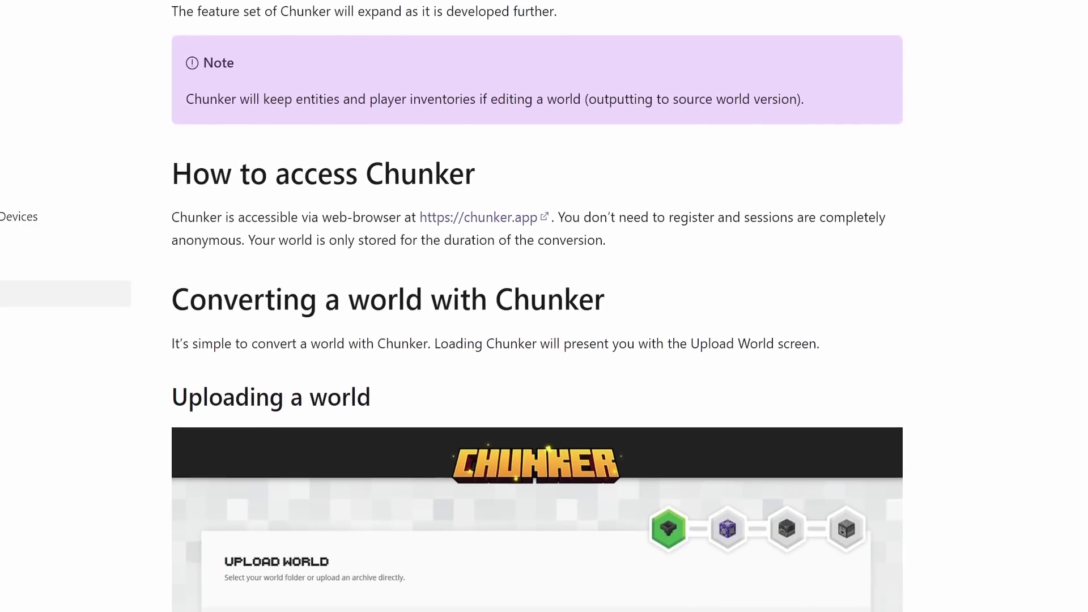
pyautogui.scroll(-7, 537, 306)
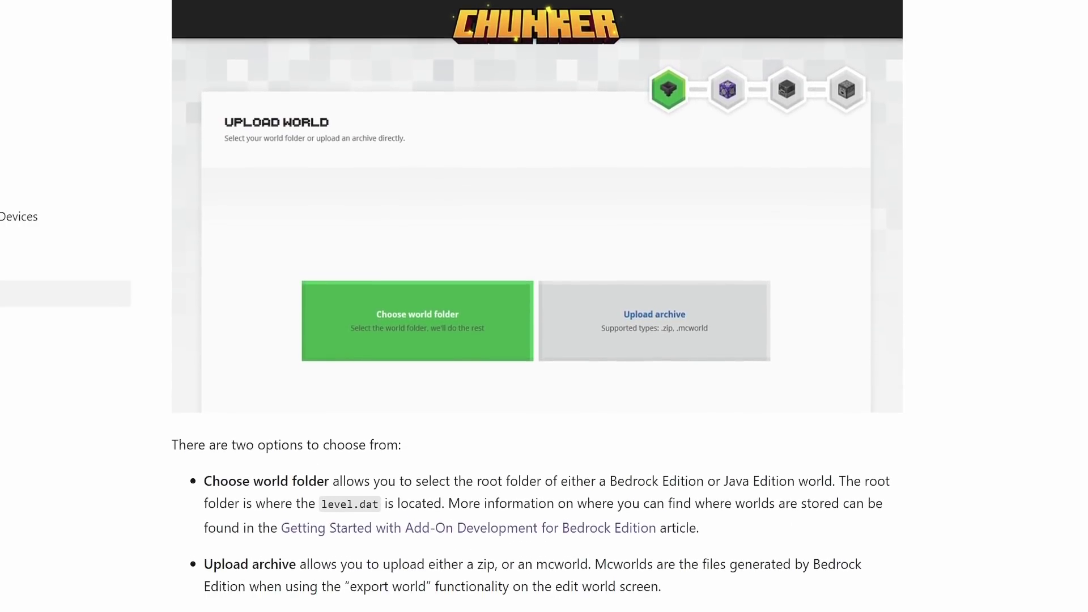
pyautogui.scroll(-4, 537, 306)
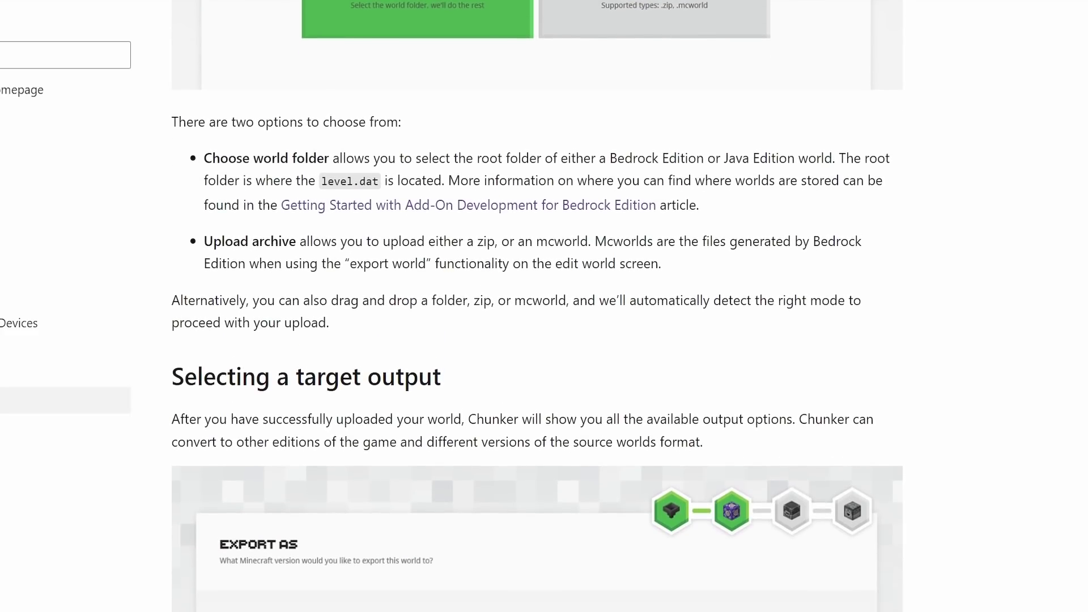
pyautogui.scroll(-14, 537, 306)
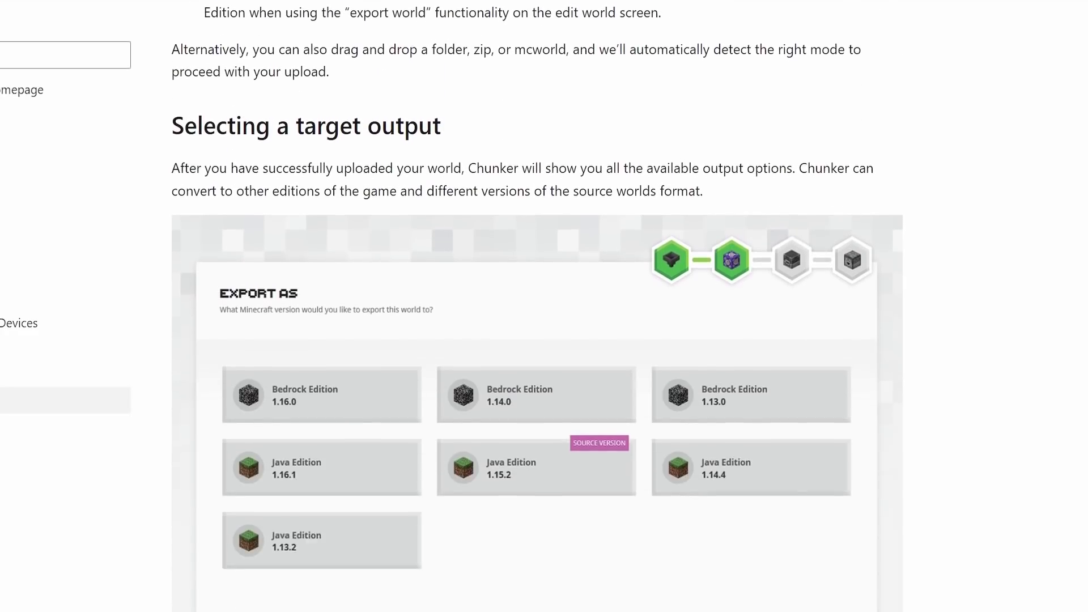
pyautogui.scroll(-8, 537, 306)
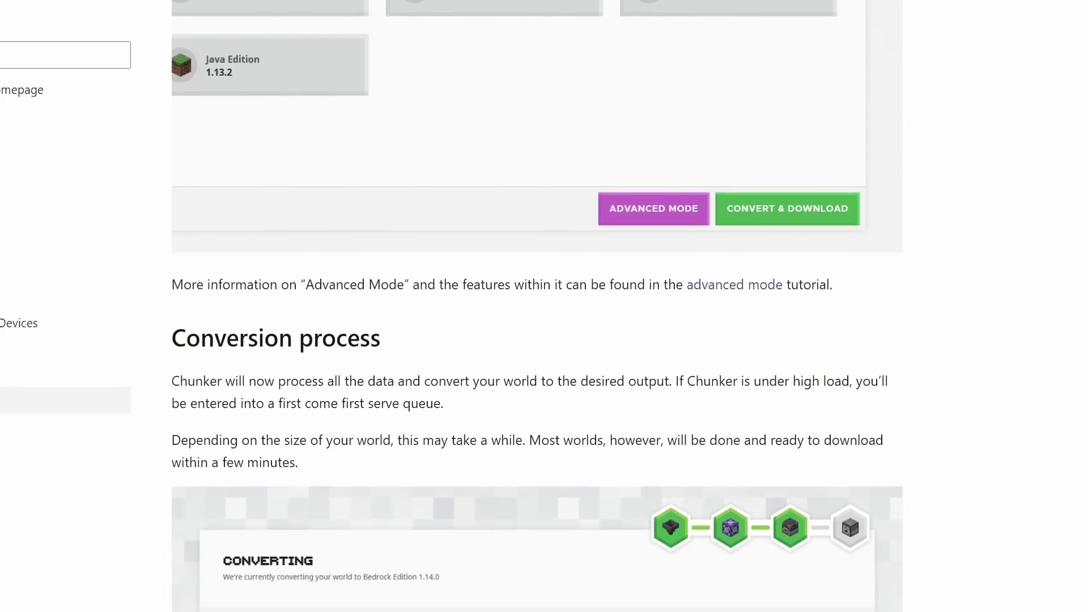
pyautogui.scroll(-4, 537, 306)
pyautogui.scroll(-2, 537, 306)
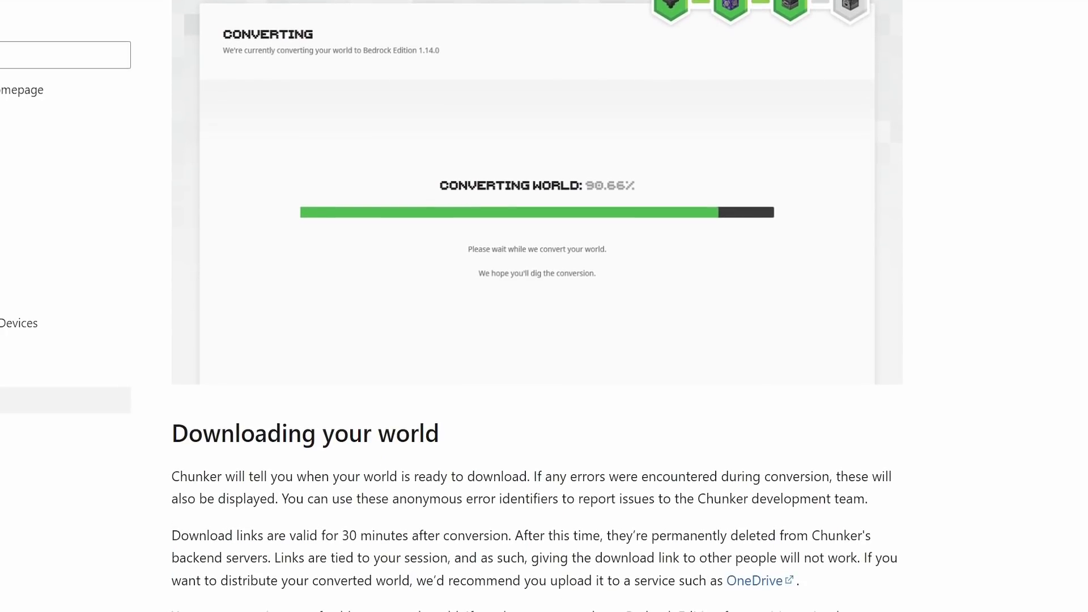
pyautogui.scroll(14, 538, 306)
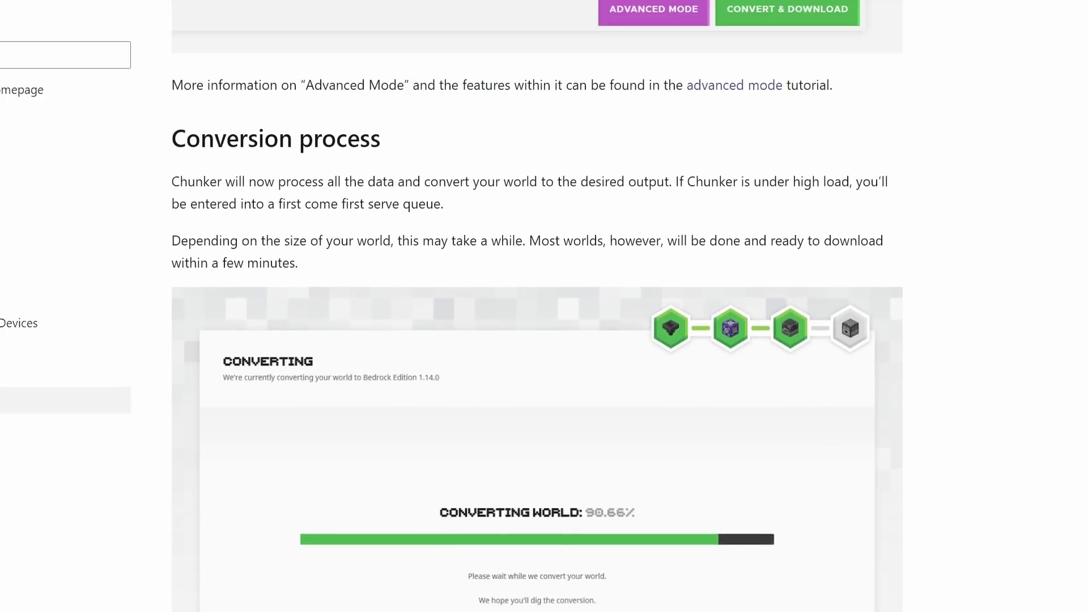
pyautogui.scroll(12, 537, 306)
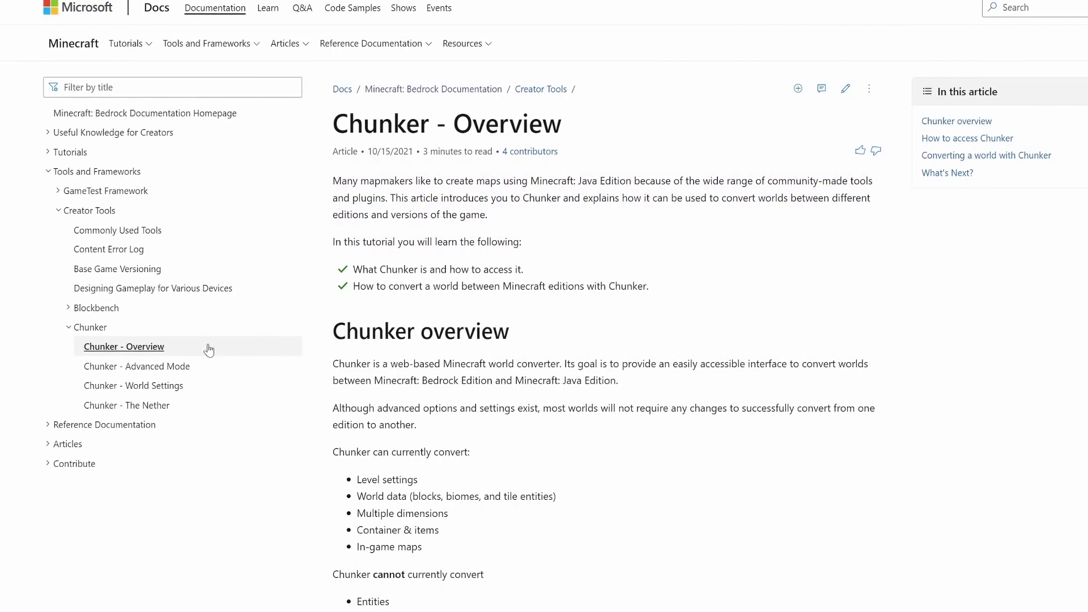
# Open the Chunker - Advanced Mode article and skim its World Preview, World Settings and Dimensions/Pruning sections
pyautogui.click(164, 368)
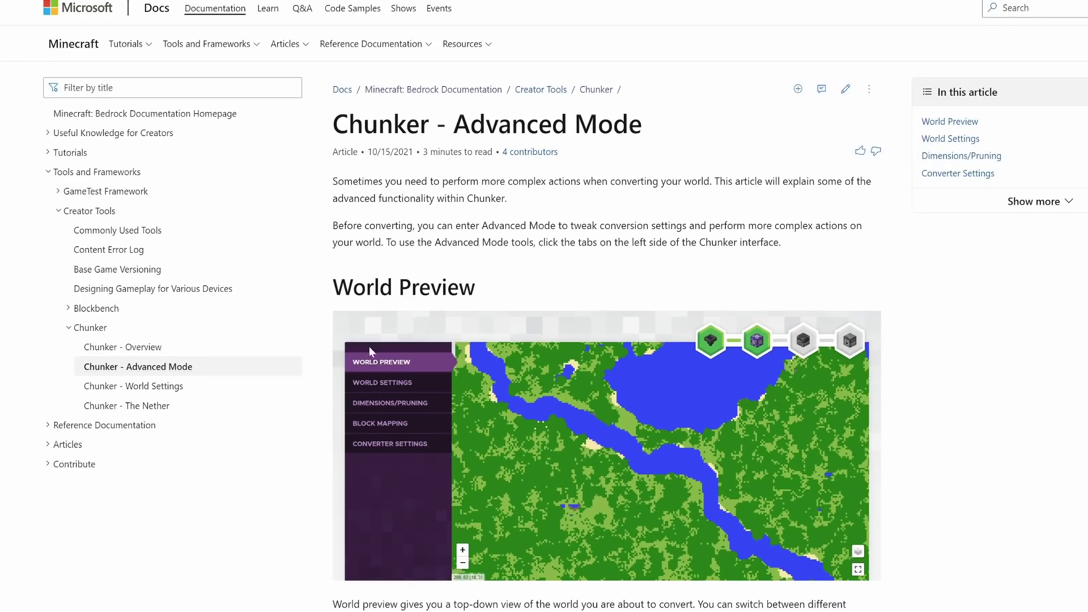
pyautogui.scroll(-1, 865, 404)
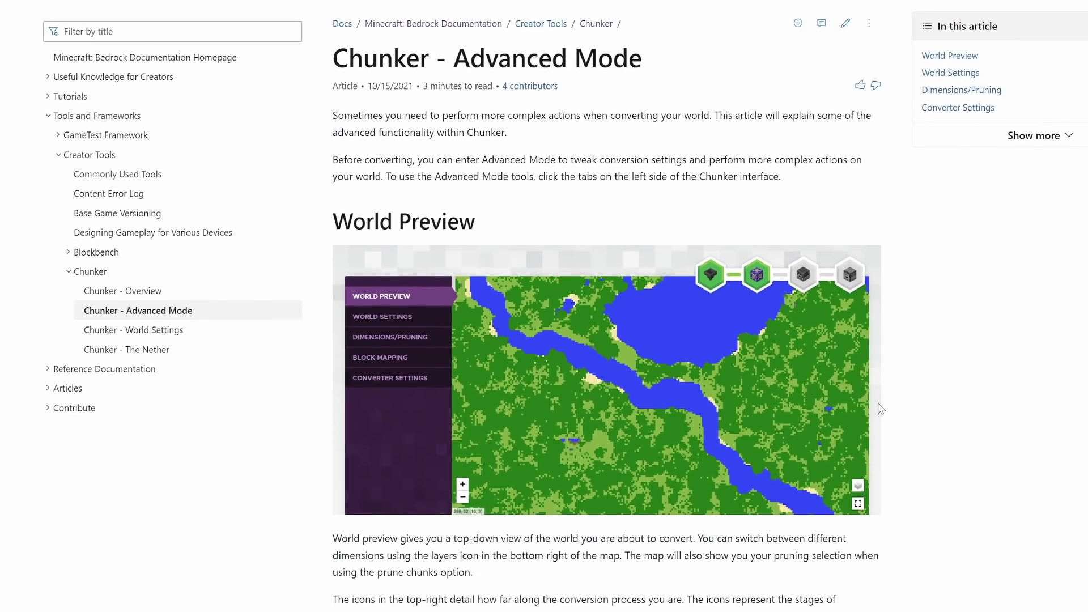
pyautogui.scroll(-10, 880, 409)
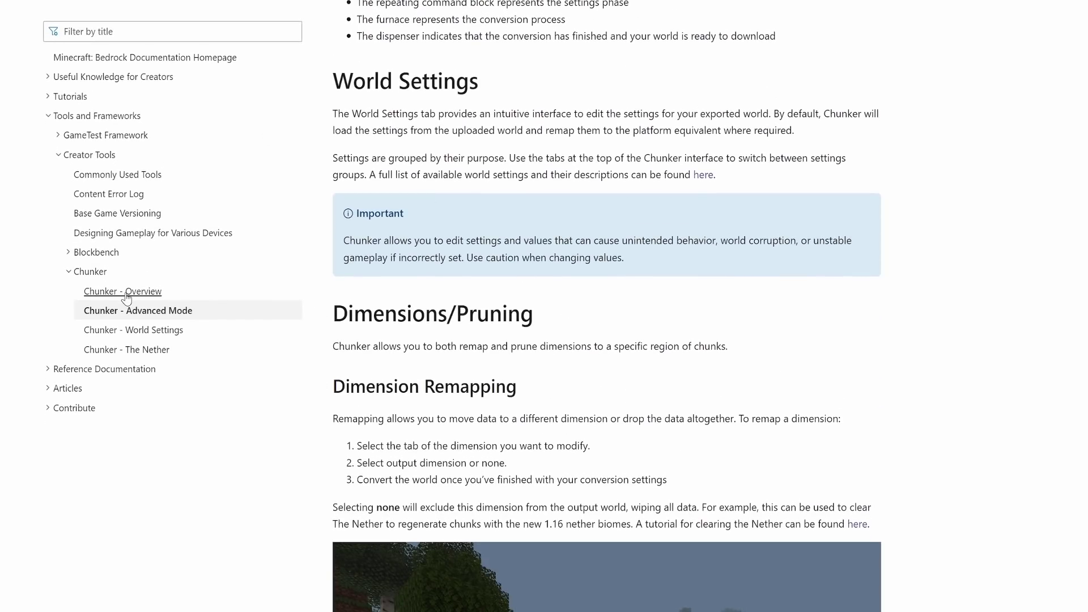
pyautogui.click(125, 291)
pyautogui.scroll(-5, 559, 401)
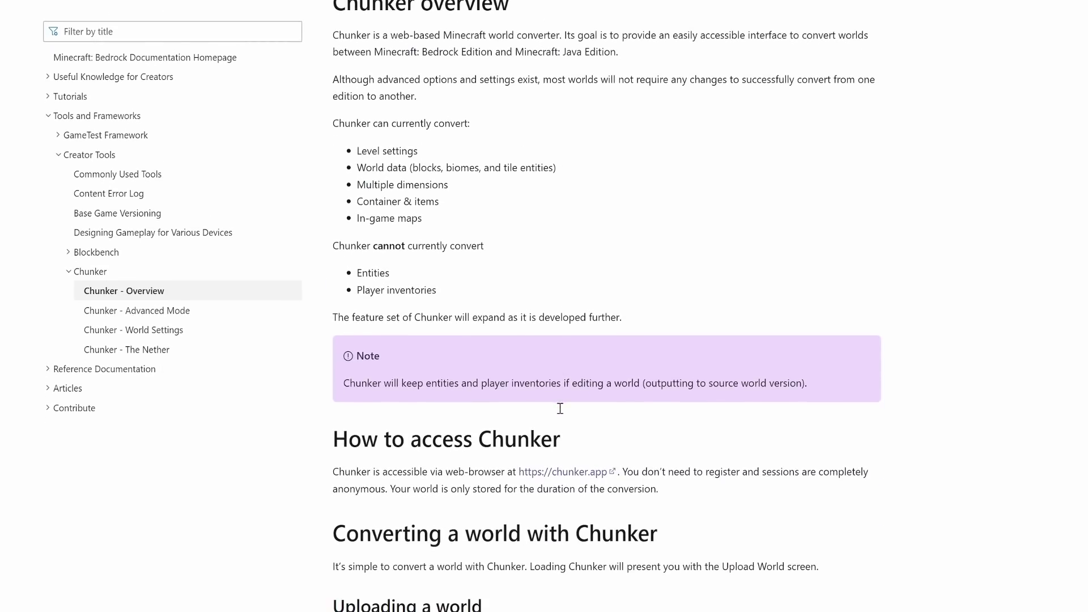
pyautogui.click(562, 476)
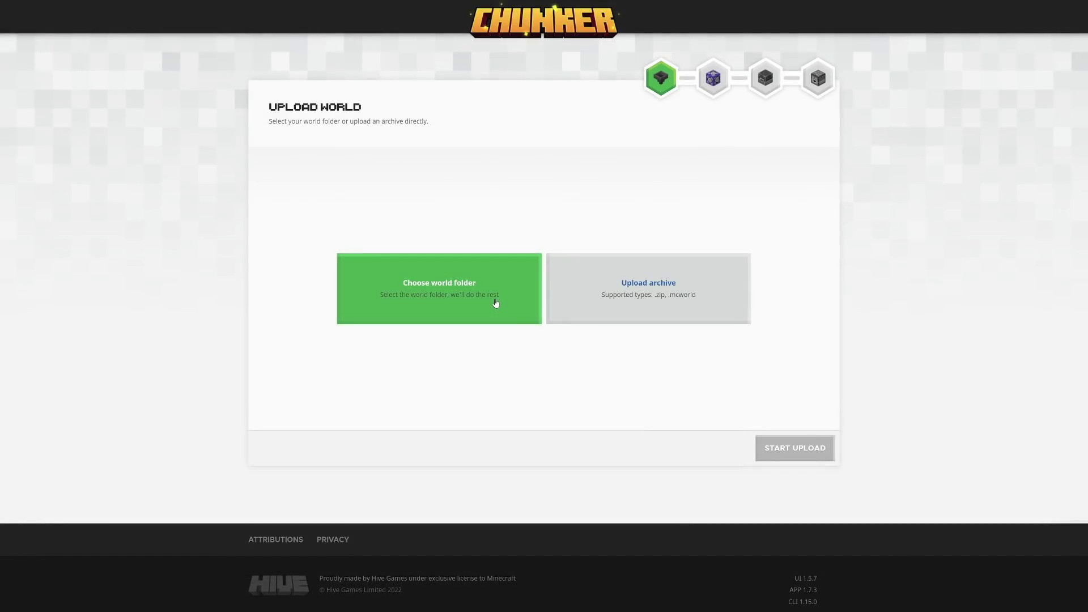
# Choose the multiplayer_smp folder in minecraftWorlds as the world to upload
pyautogui.click(467, 359)
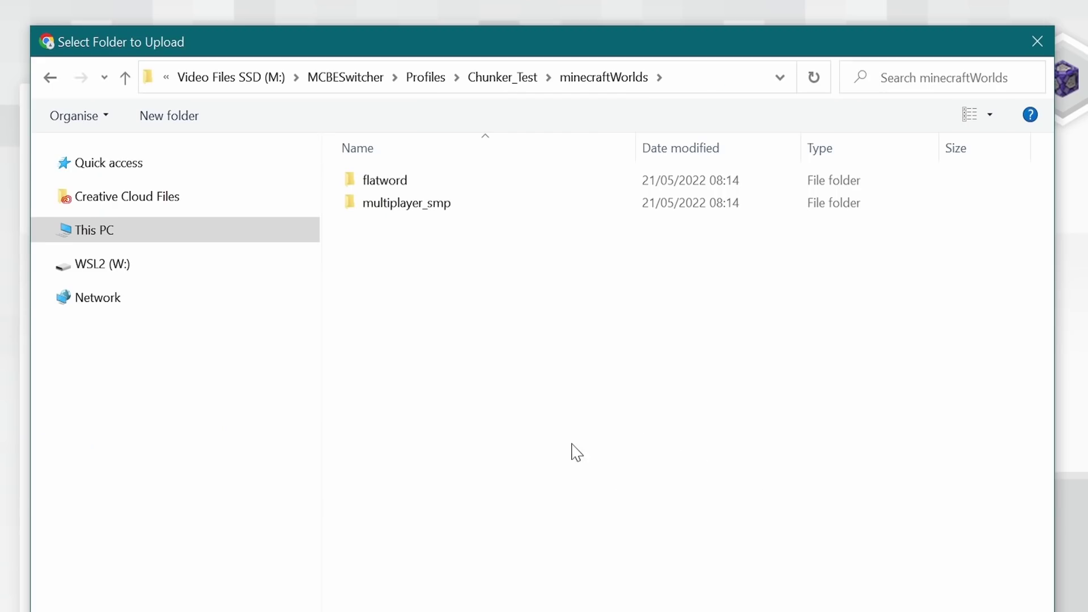
pyautogui.click(402, 192)
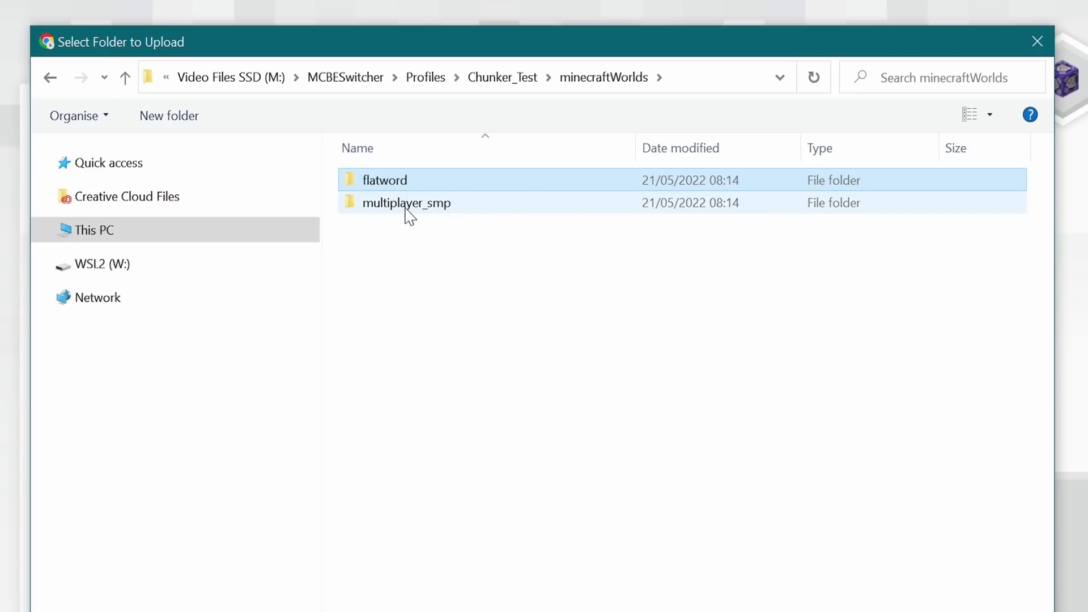
pyautogui.click(408, 215)
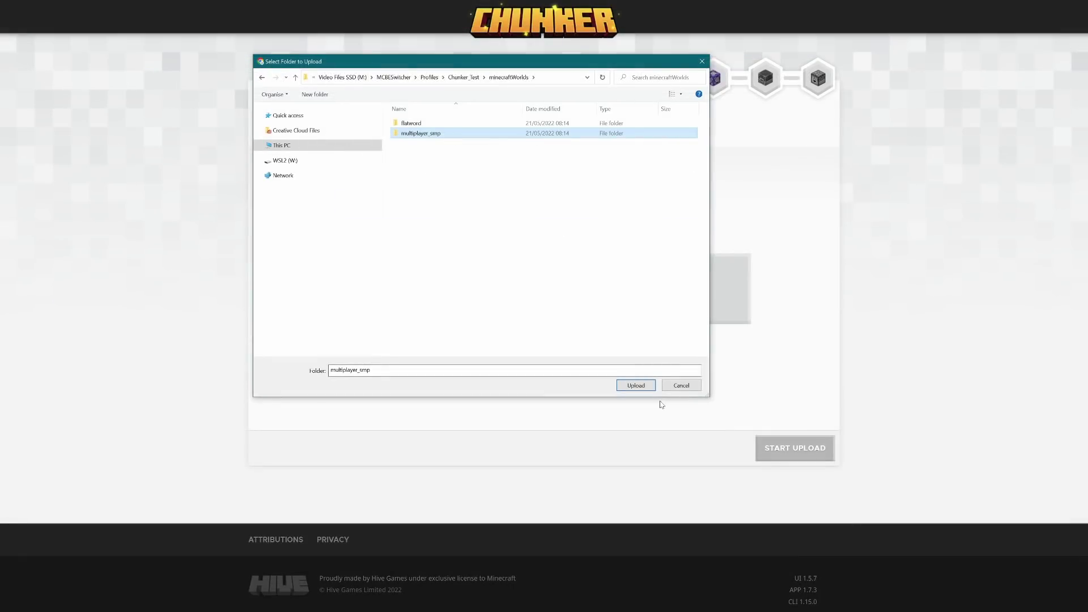
pyautogui.click(650, 388)
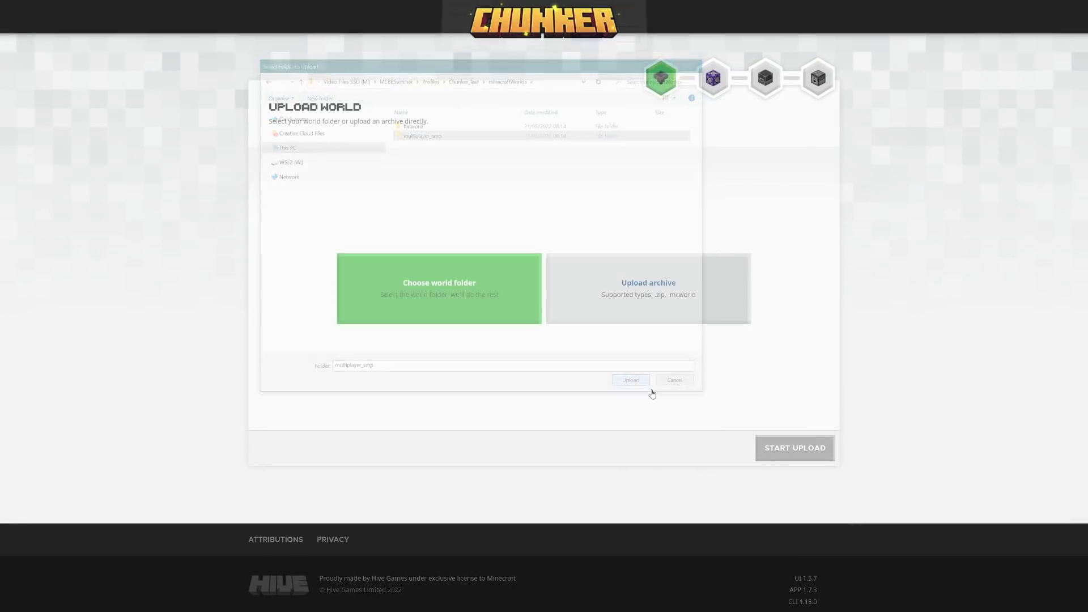
pyautogui.click(593, 41)
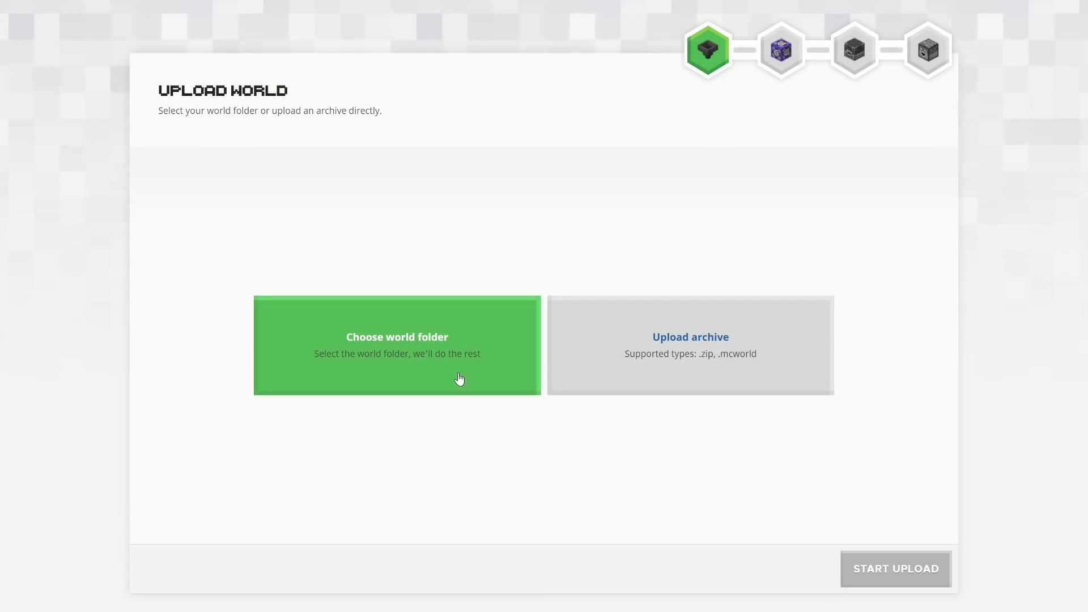
# Choose the flatword world folder, allow the site to receive its files, and start the upload
pyautogui.click(419, 49)
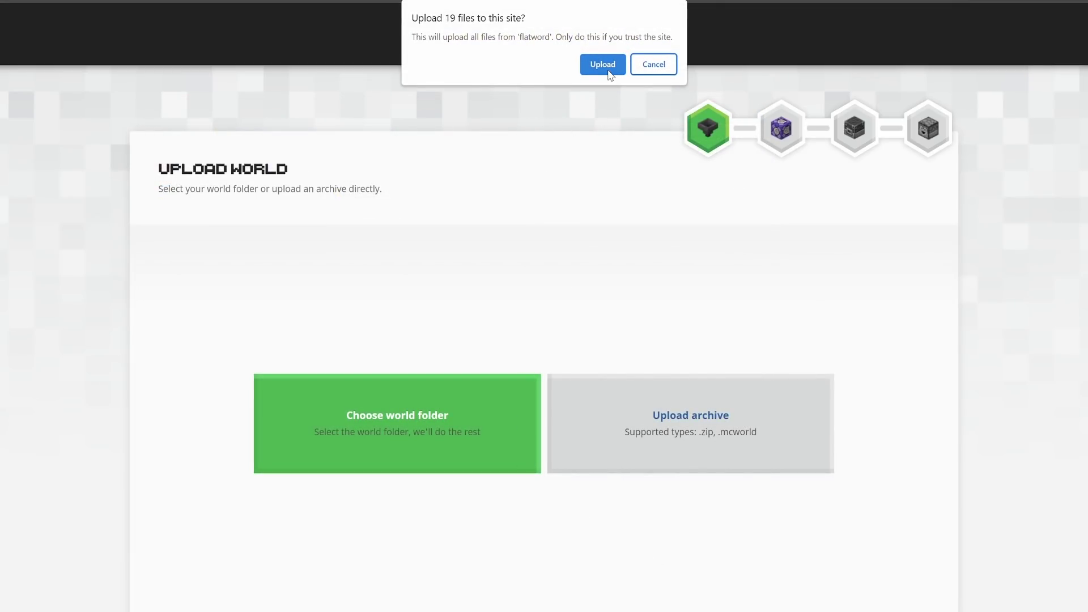
pyautogui.click(603, 65)
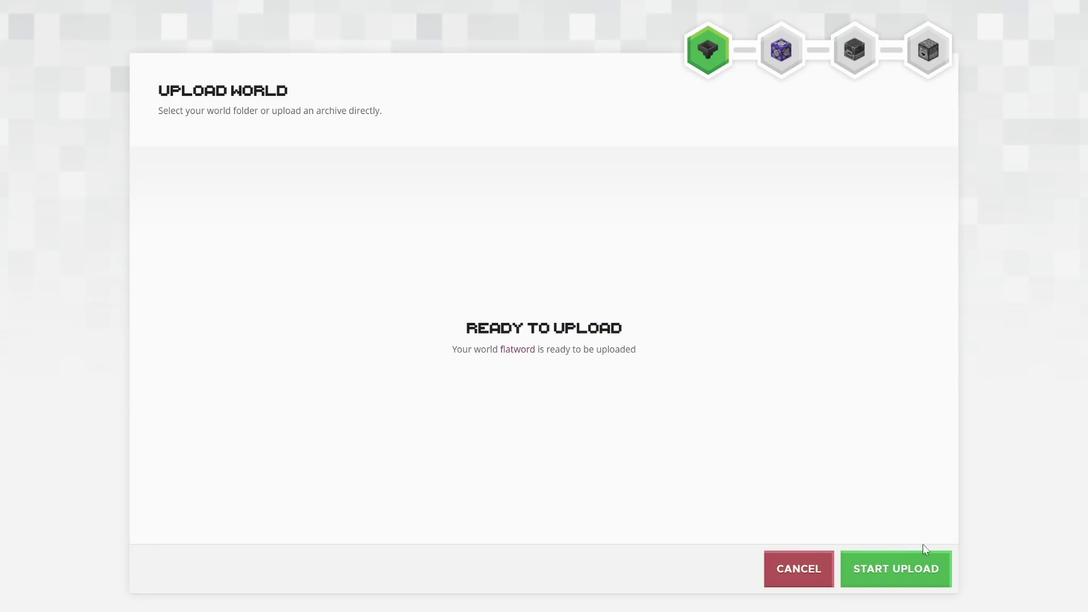
pyautogui.click(912, 572)
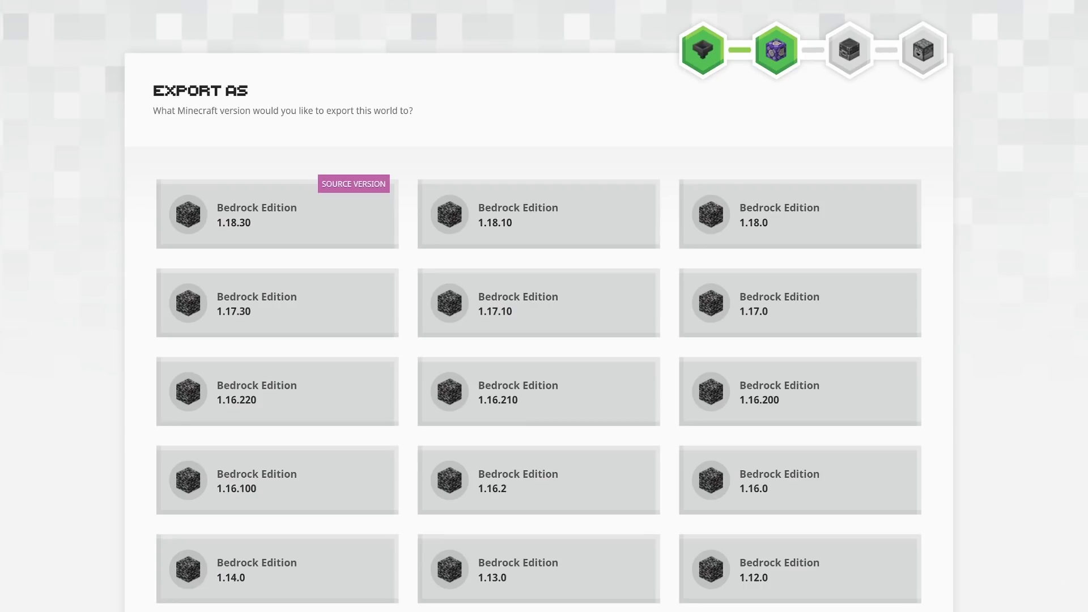
# Look through the available export versions and select Bedrock Edition 1.12.0 as the target
pyautogui.scroll(-3, 544, 306)
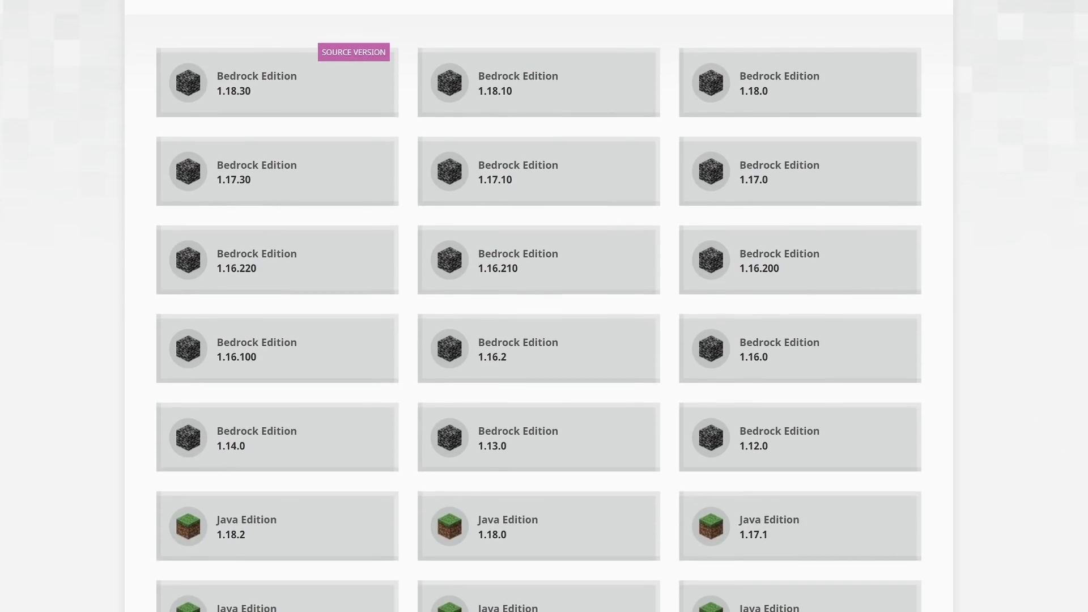
pyautogui.scroll(-4, 1083, 309)
pyautogui.scroll(4, 1083, 308)
pyautogui.scroll(-3, 316, 139)
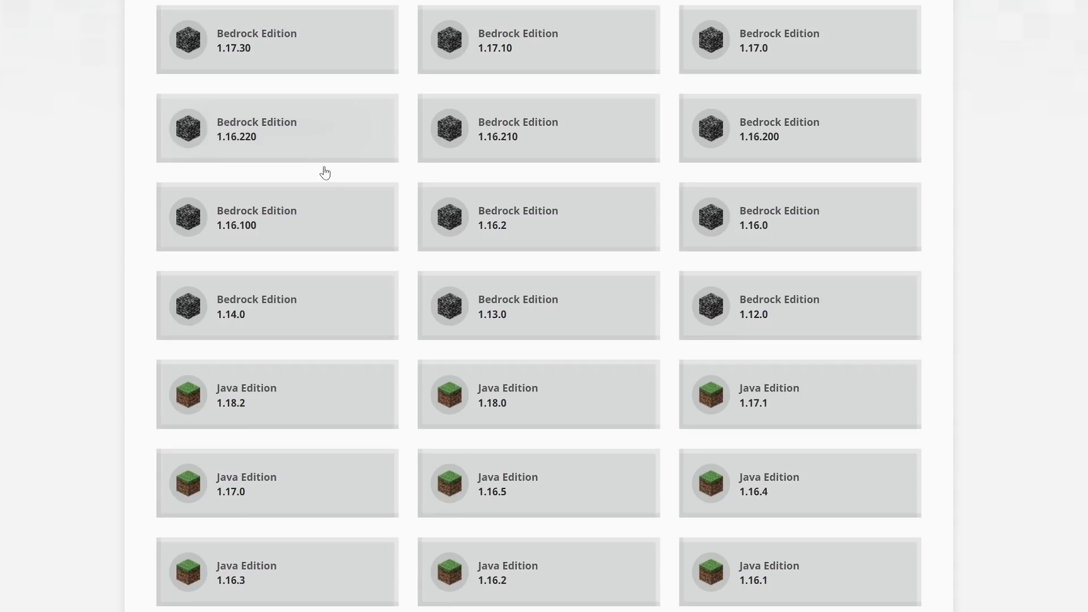
pyautogui.scroll(1, 436, 244)
pyautogui.scroll(2, 392, 211)
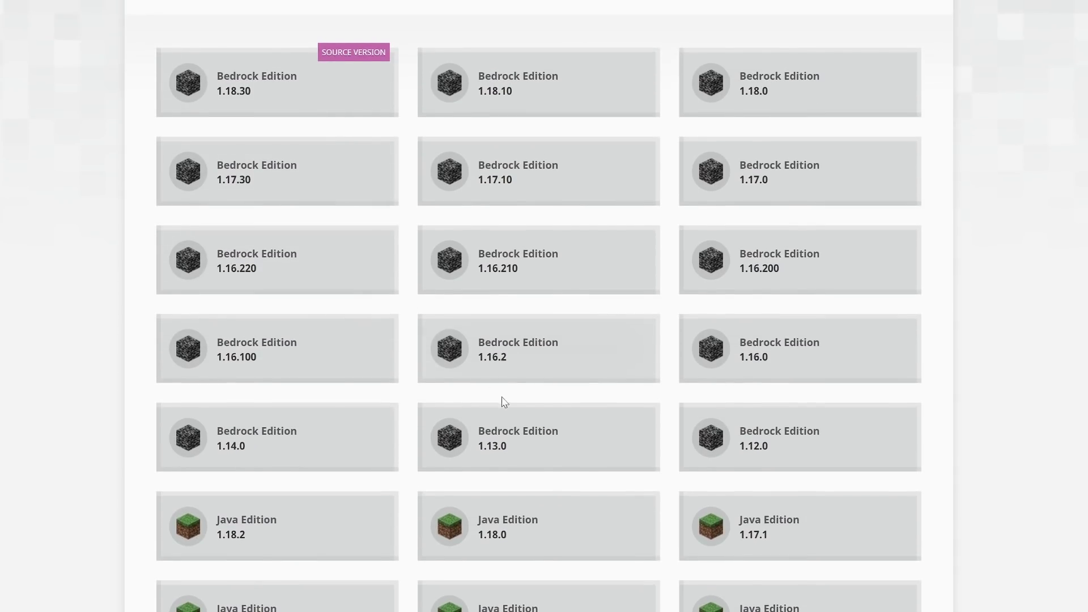
pyautogui.click(827, 459)
# Review the remaining Java Edition export options and enter Advanced Mode for the conversion
pyautogui.scroll(-5, 641, 357)
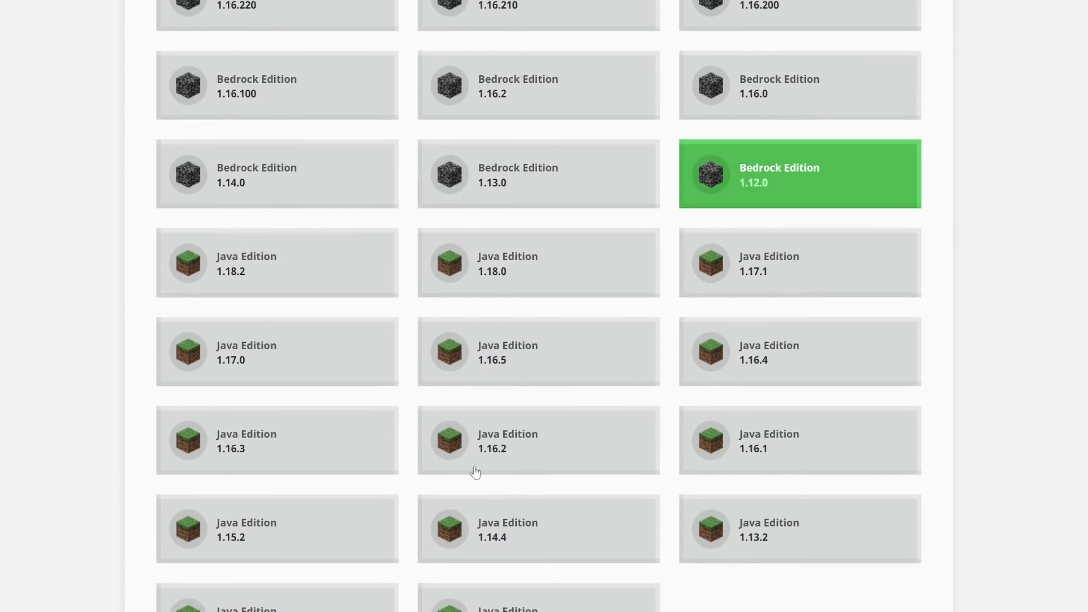
pyautogui.scroll(5, 391, 376)
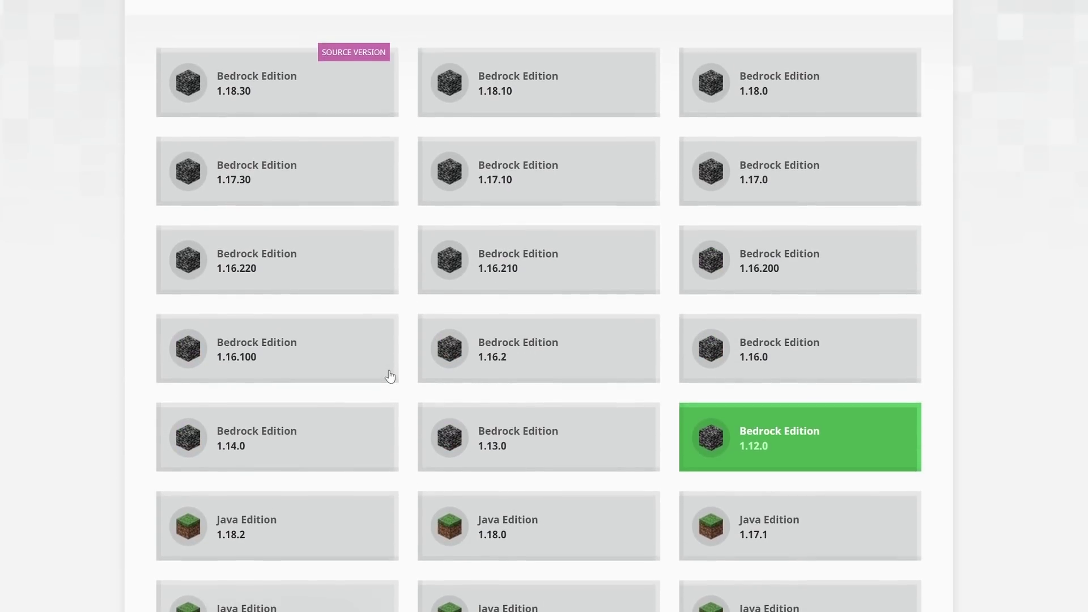
pyautogui.scroll(-7, 410, 347)
pyautogui.scroll(-1, 732, 593)
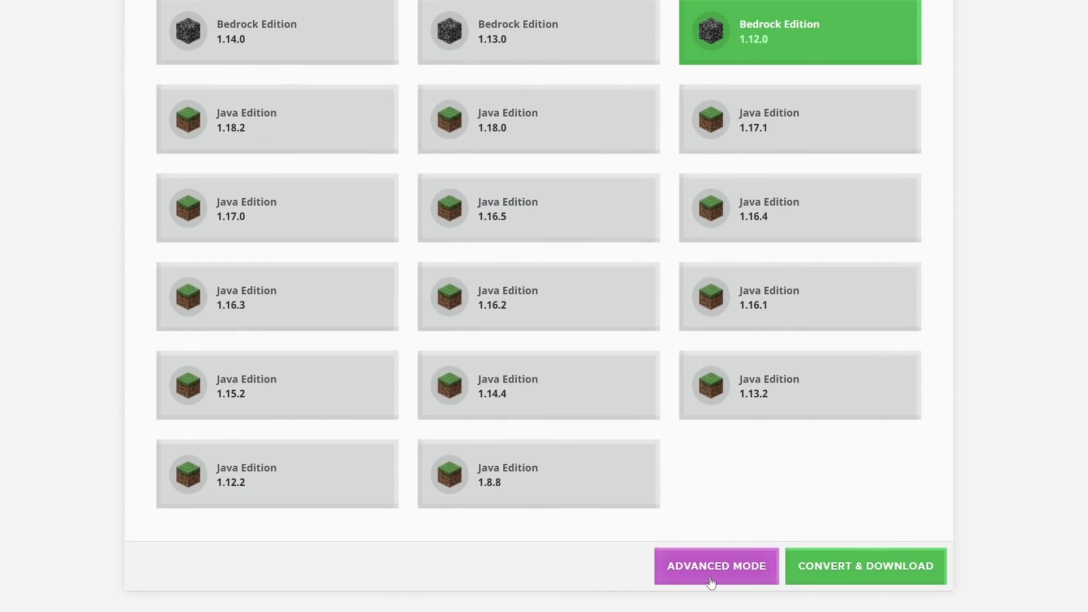
pyautogui.click(716, 567)
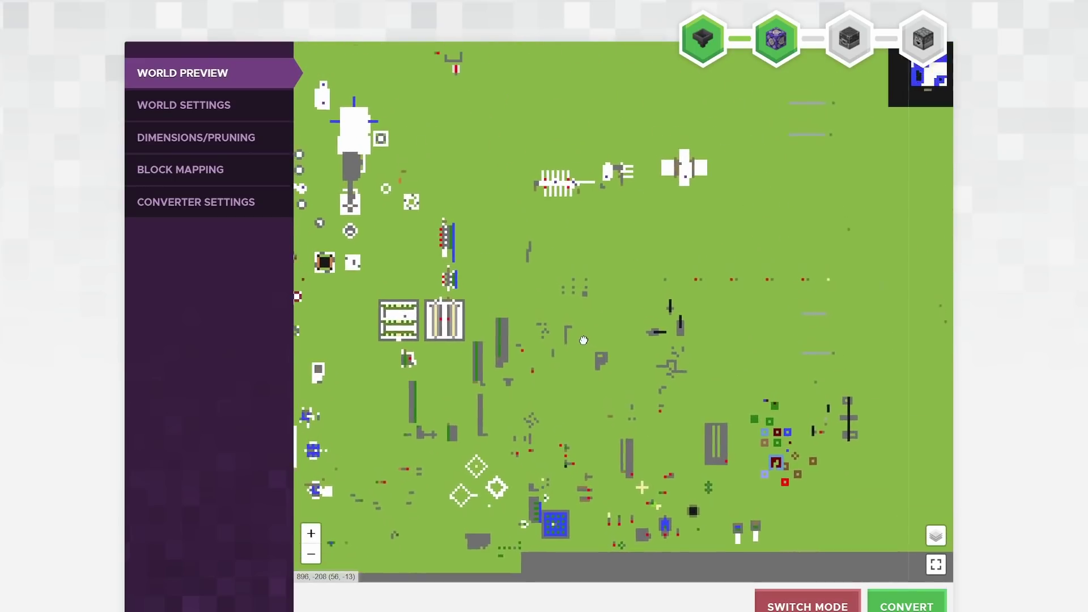
# Examine the full extent of the Overworld in the world preview and view the Nether and The End dimensions
pyautogui.scroll(-5, 601, 312)
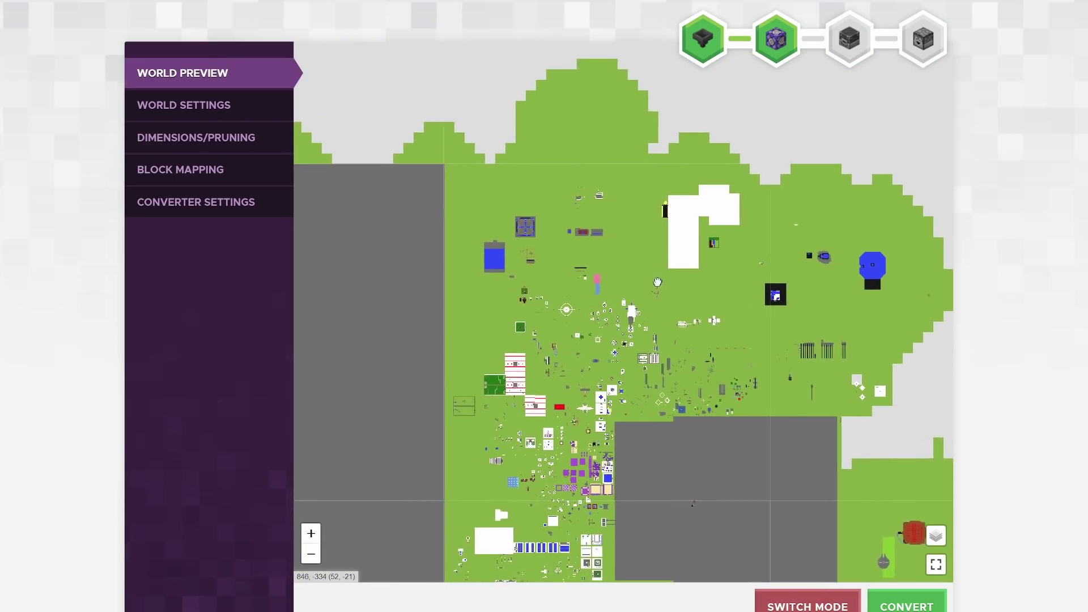
pyautogui.scroll(-2, 781, 200)
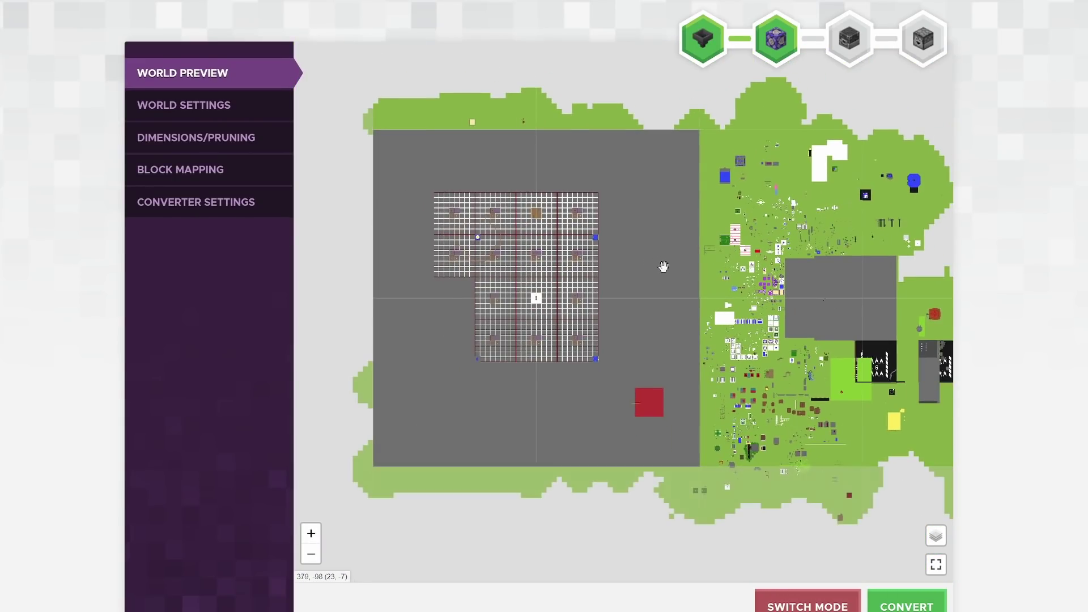
pyautogui.moveTo(739, 314); pyautogui.dragTo(572, 293)
pyautogui.moveTo(931, 546)
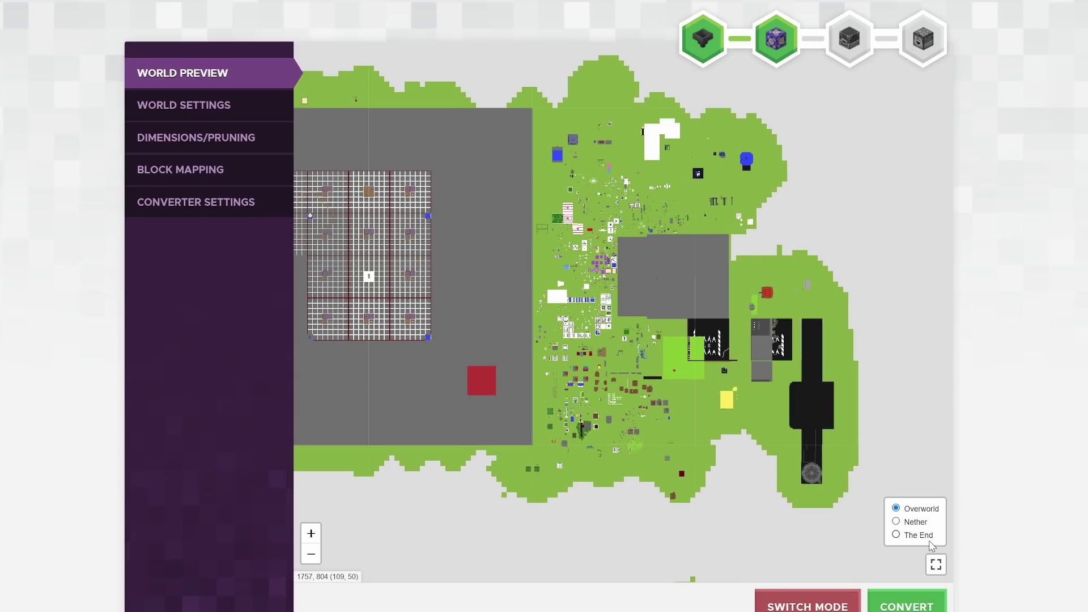
pyautogui.click(921, 523)
pyautogui.click(927, 542)
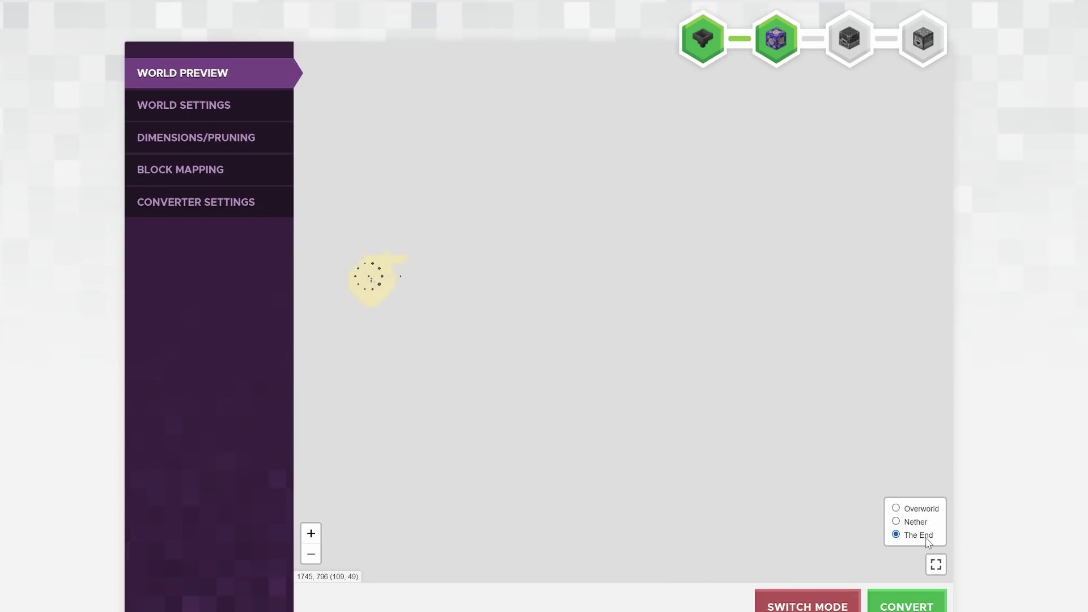
pyautogui.moveTo(469, 296); pyautogui.dragTo(724, 341)
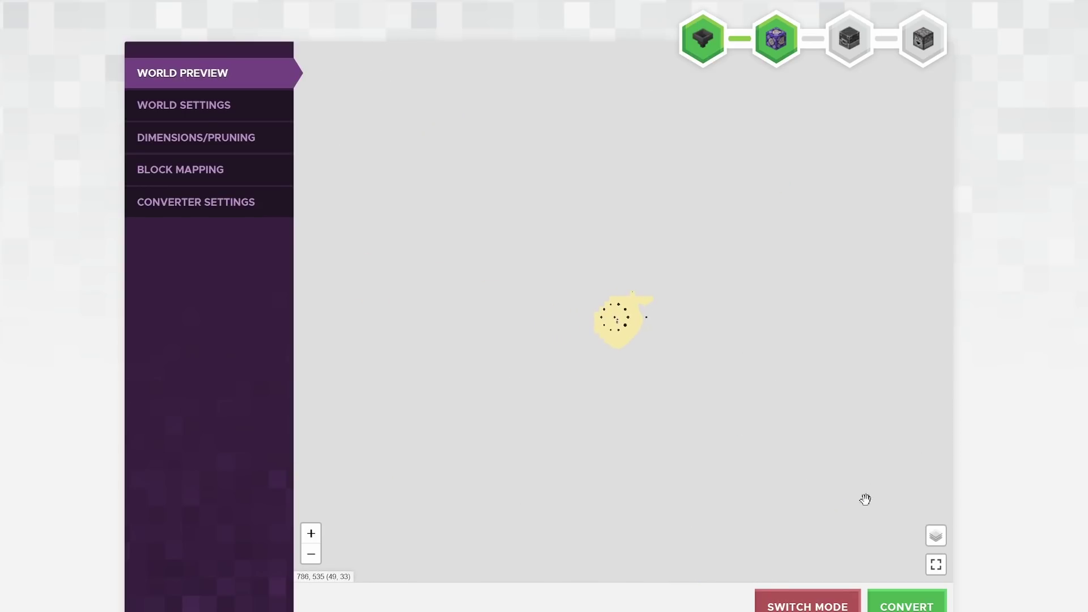
# Switch the world preview back to the Overworld and show the map in full screen
pyautogui.moveTo(936, 535)
pyautogui.click(928, 507)
pyautogui.click(935, 564)
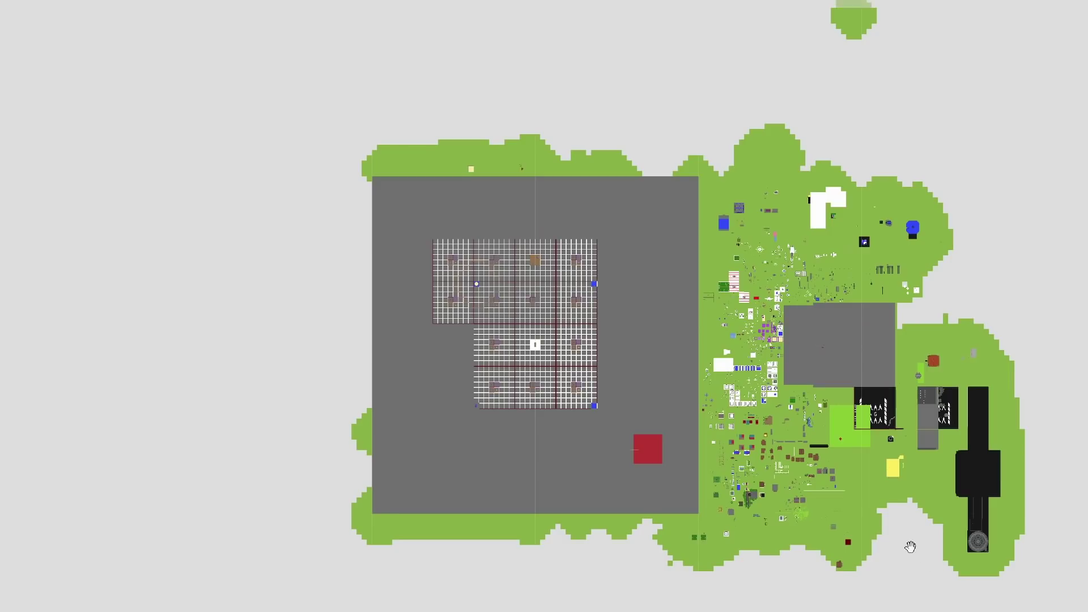
# Examine the builds on the full-screen Overworld map, exit full screen and bring the whole world back into the preview
pyautogui.moveTo(609, 275); pyautogui.dragTo(468, 275)
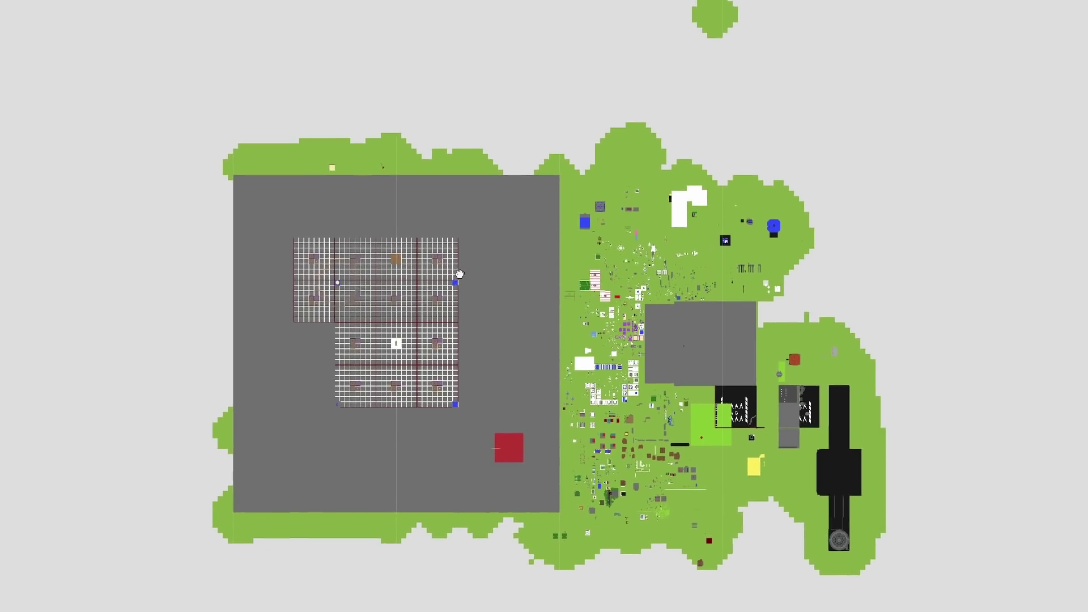
pyautogui.scroll(4, 453, 280)
pyautogui.scroll(-4, 448, 293)
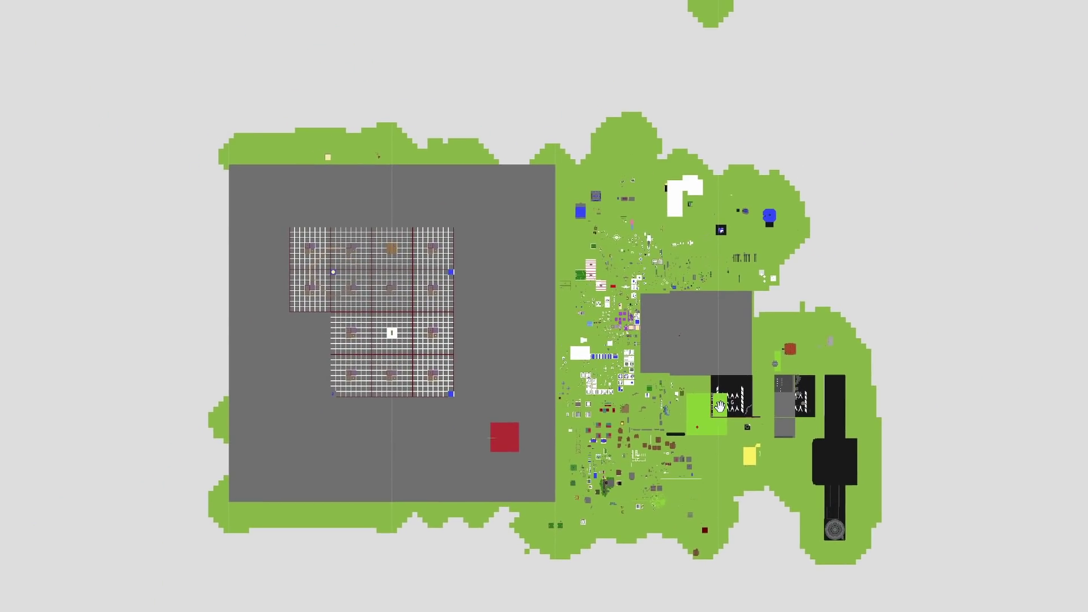
pyautogui.scroll(2, 719, 407)
pyautogui.moveTo(439, 357); pyautogui.dragTo(601, 395)
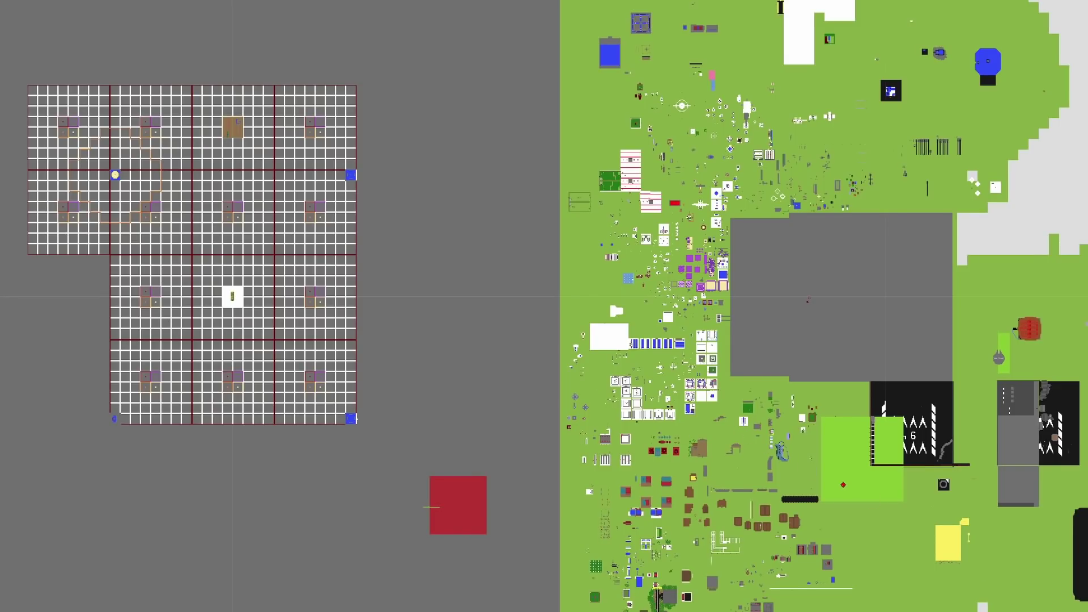
pyautogui.press('Escape')
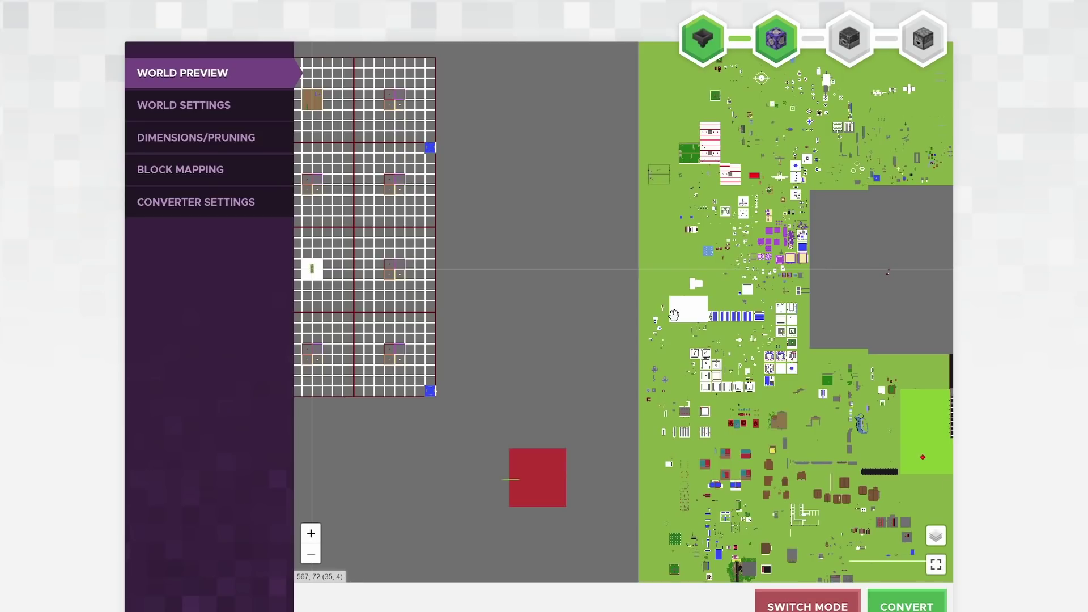
pyautogui.scroll(-2, 719, 272)
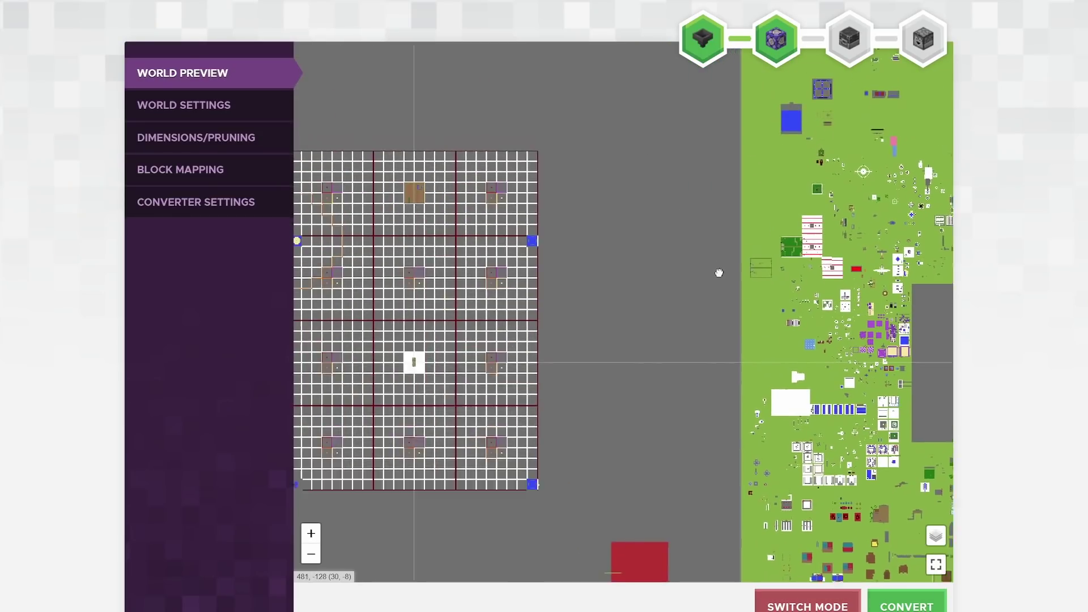
pyautogui.moveTo(687, 287); pyautogui.dragTo(641, 278)
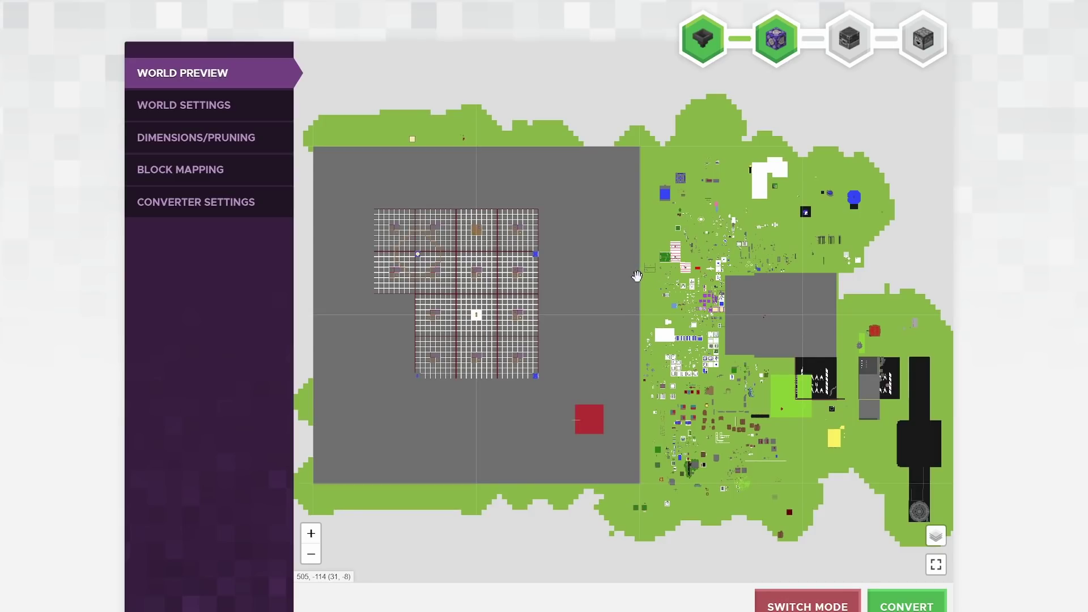
# Review the World Settings categories: general world settings, Game Rules, Restrictions, Weather and Misc
pyautogui.click(222, 106)
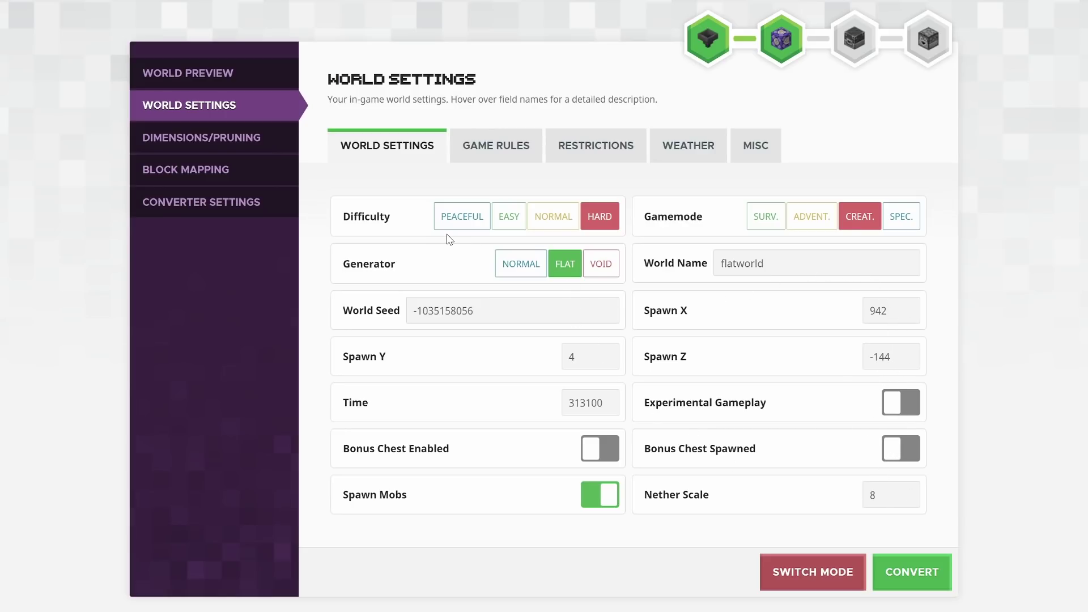
pyautogui.click(520, 159)
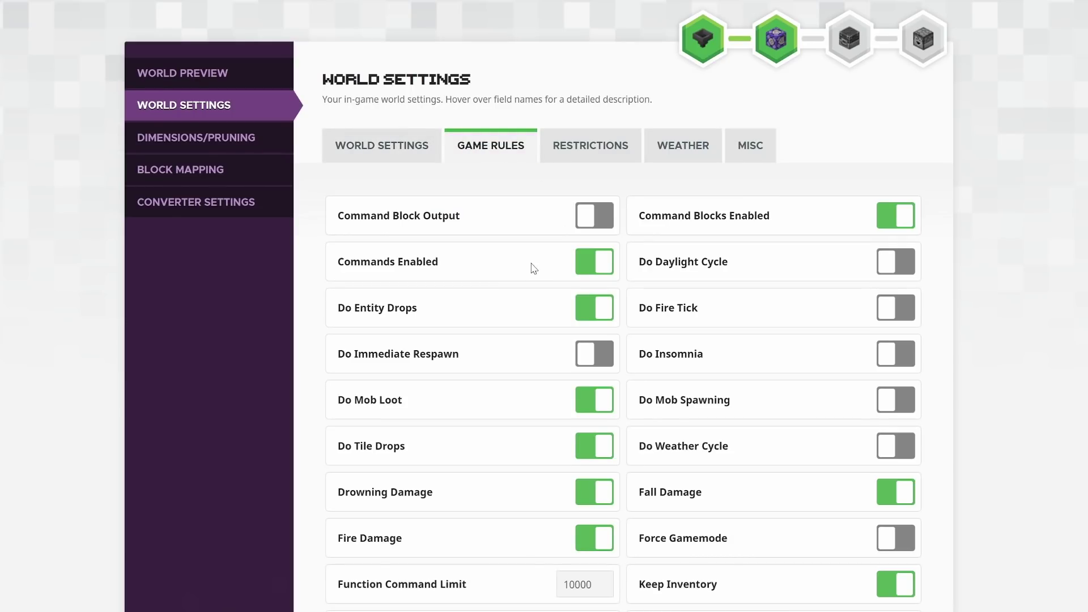
pyautogui.scroll(-2, 533, 268)
pyautogui.scroll(1, 540, 254)
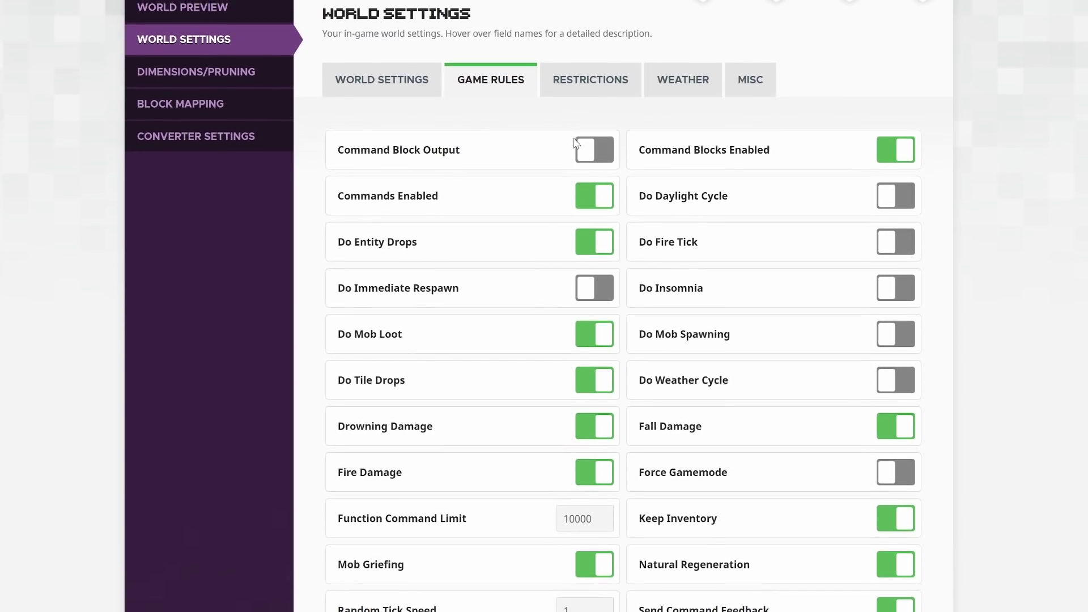
pyautogui.click(604, 84)
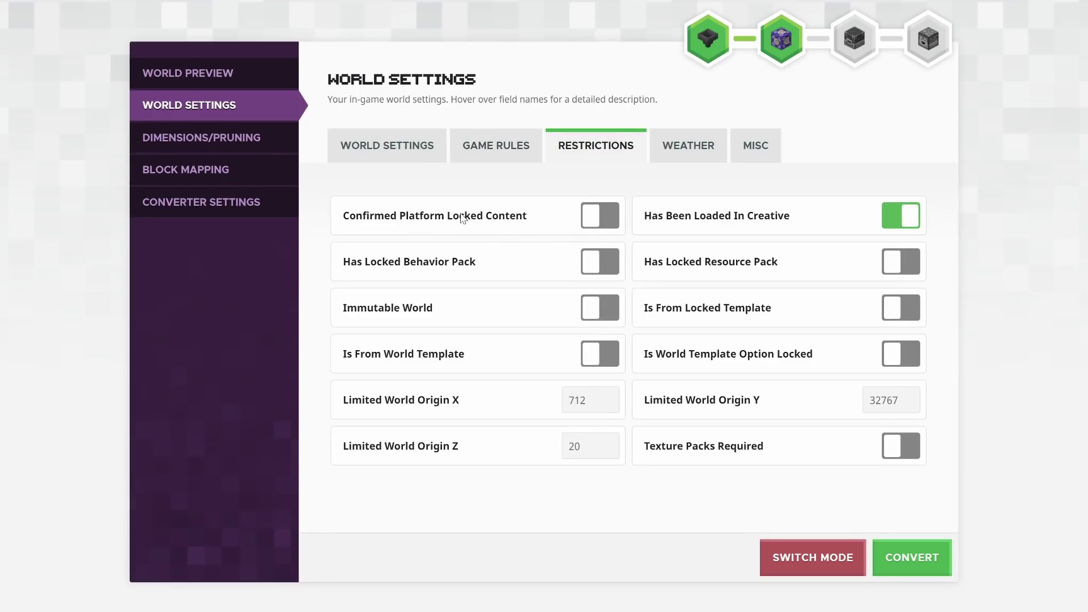
pyautogui.moveTo(347, 224); pyautogui.dragTo(542, 225)
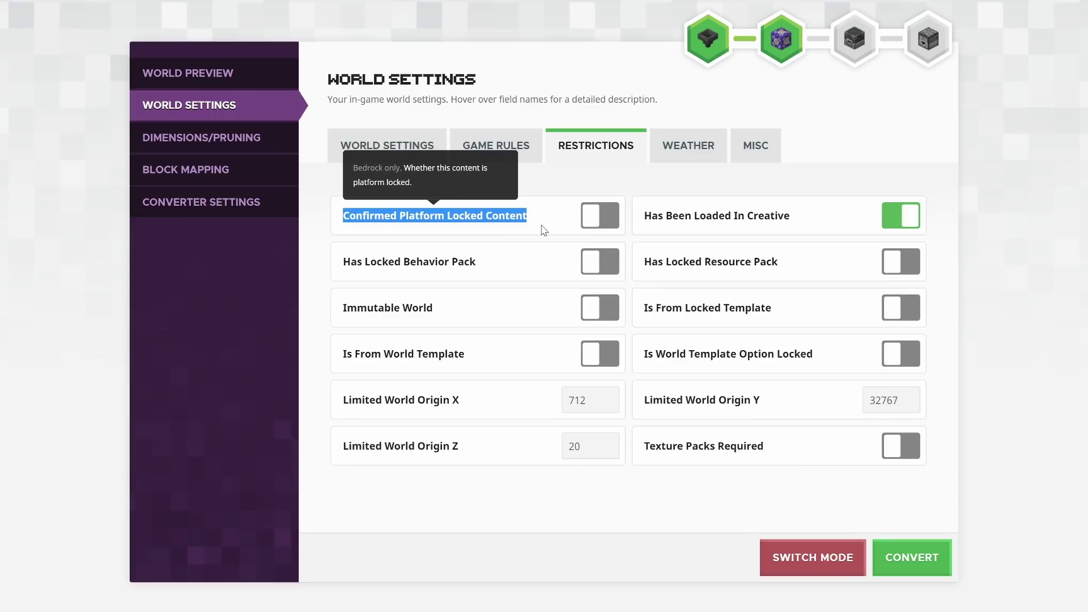
pyautogui.click(544, 230)
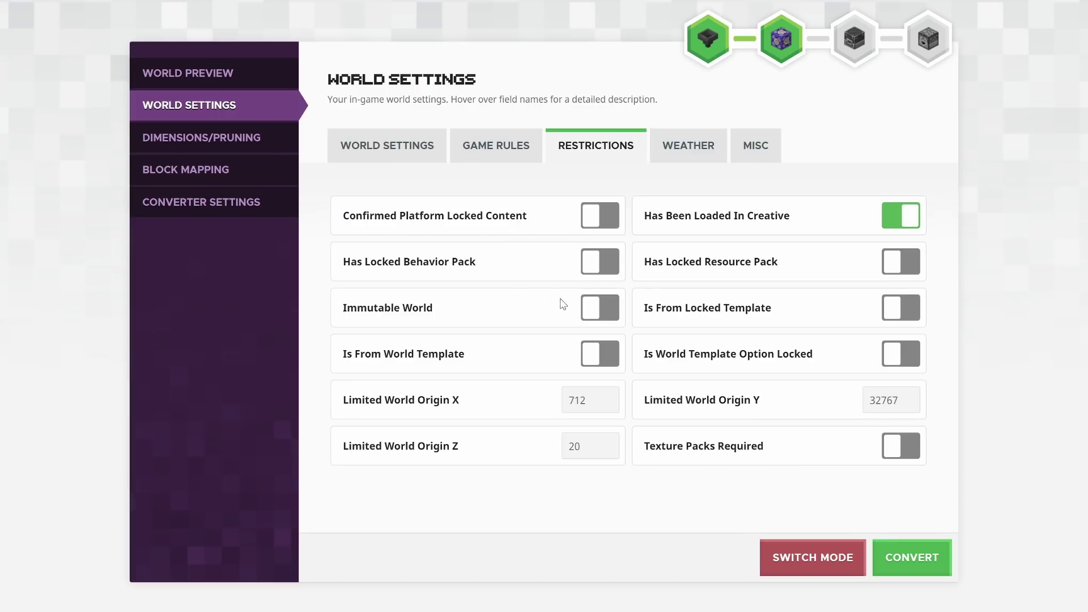
pyautogui.click(688, 145)
pyautogui.click(759, 145)
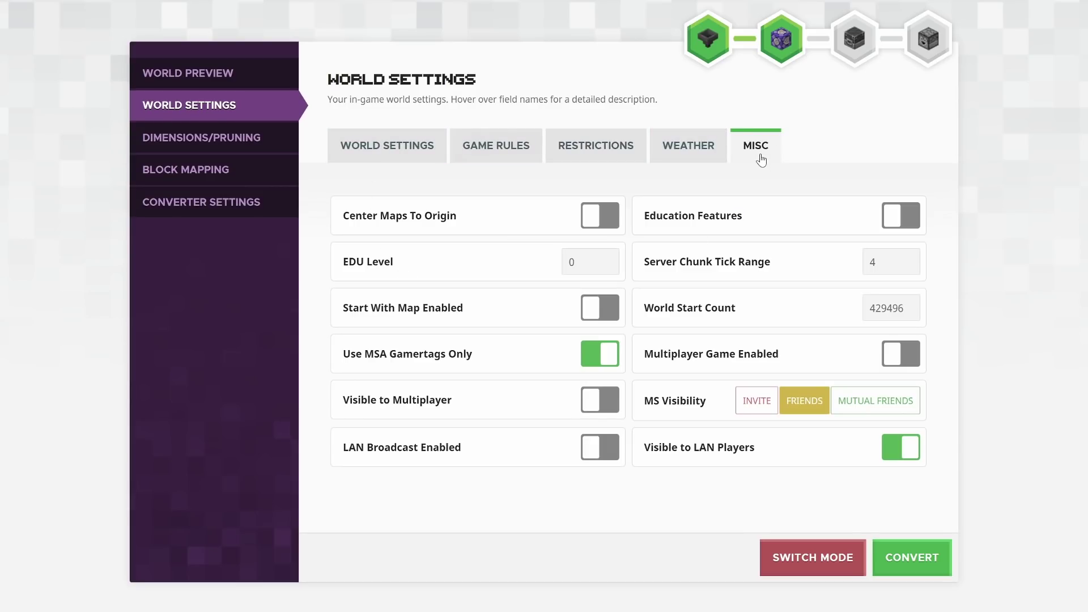
# Return to the export version list, select Java Edition 1.18.2 as the target and enter Advanced Mode
pyautogui.click(804, 560)
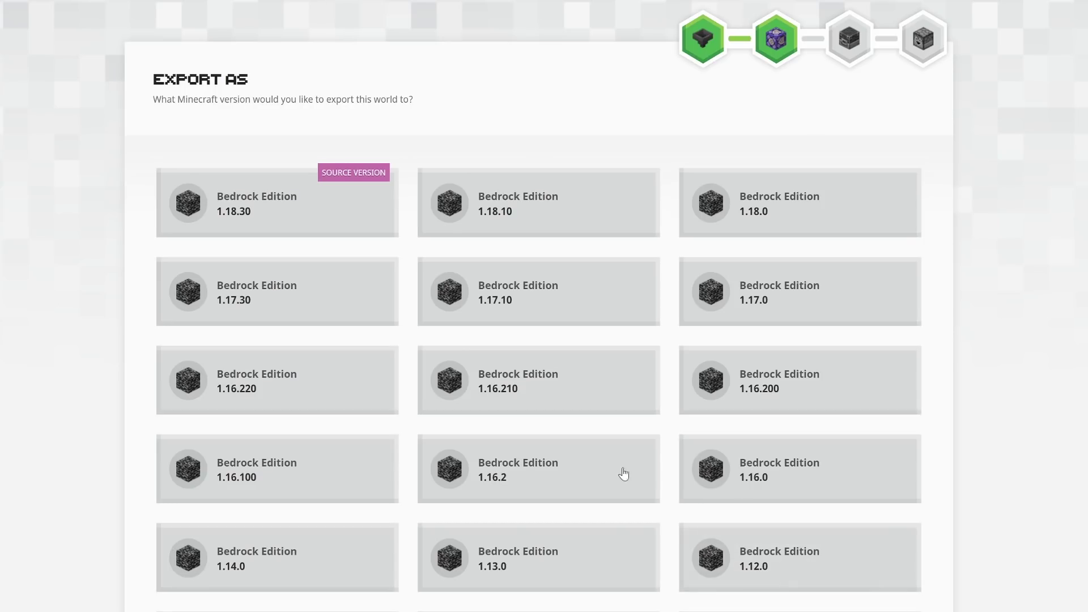
pyautogui.scroll(-3, 328, 450)
pyautogui.scroll(2, 328, 451)
pyautogui.scroll(-4, 318, 473)
pyautogui.scroll(4, 318, 473)
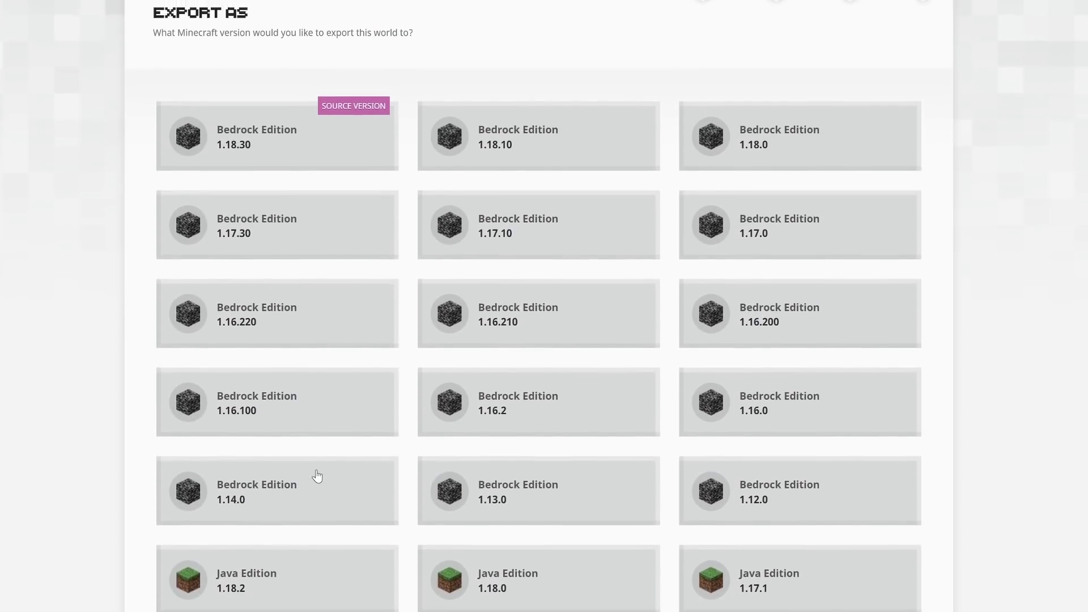
pyautogui.click(266, 583)
pyautogui.scroll(-5, 459, 576)
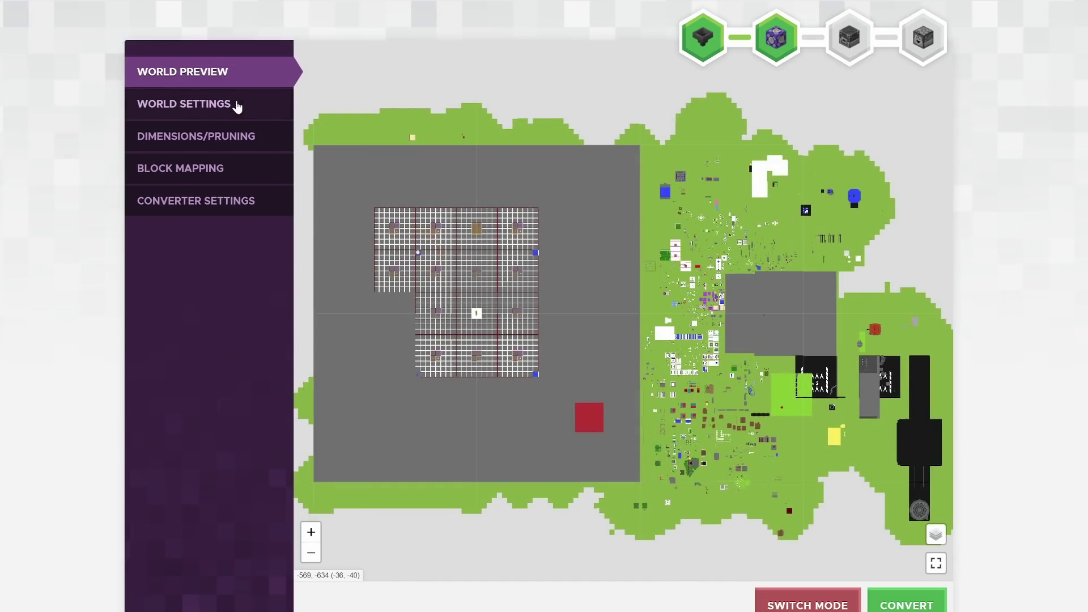
# Check the Misc, Weather, Game Rules and general world settings offered for the Java Edition target
pyautogui.click(237, 105)
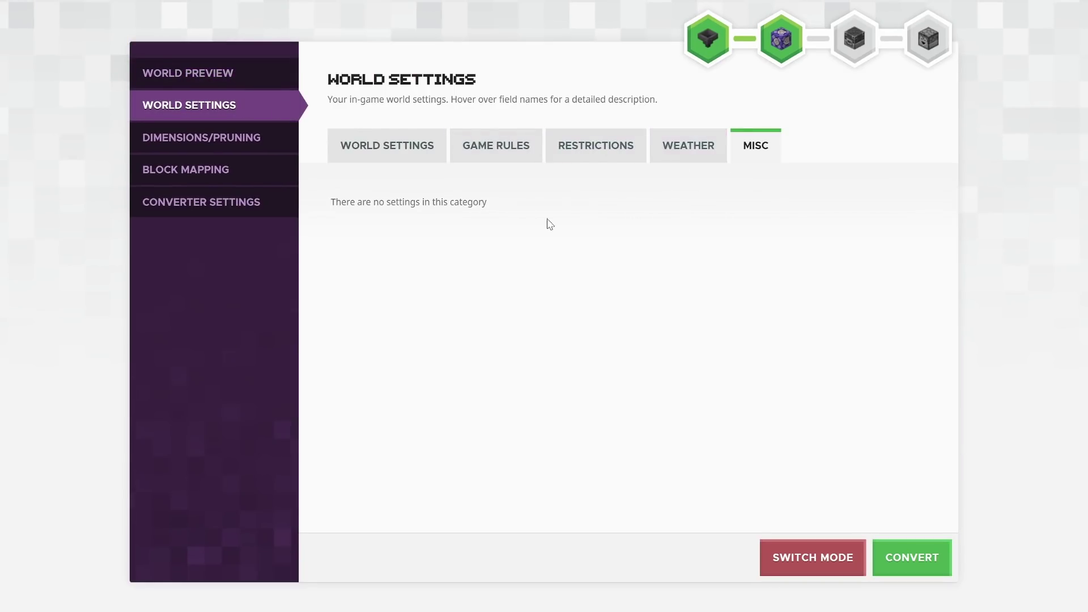
pyautogui.click(683, 148)
pyautogui.click(521, 149)
pyautogui.click(425, 146)
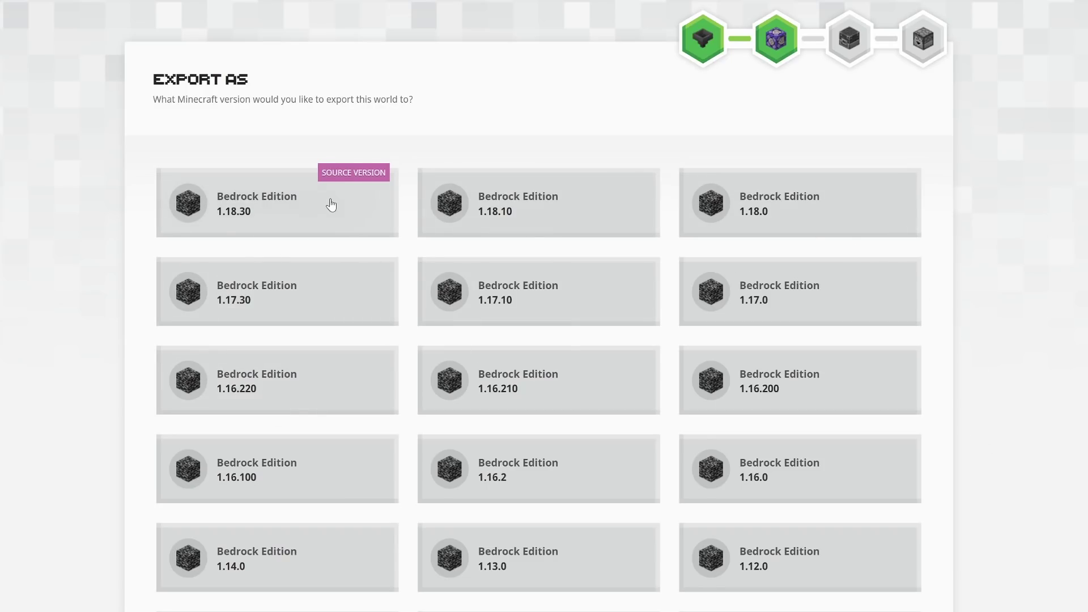
# Select Bedrock Edition 1.18.30, the source version, as the export target and enter Advanced Mode
pyautogui.click(250, 211)
pyautogui.scroll(-5, 669, 531)
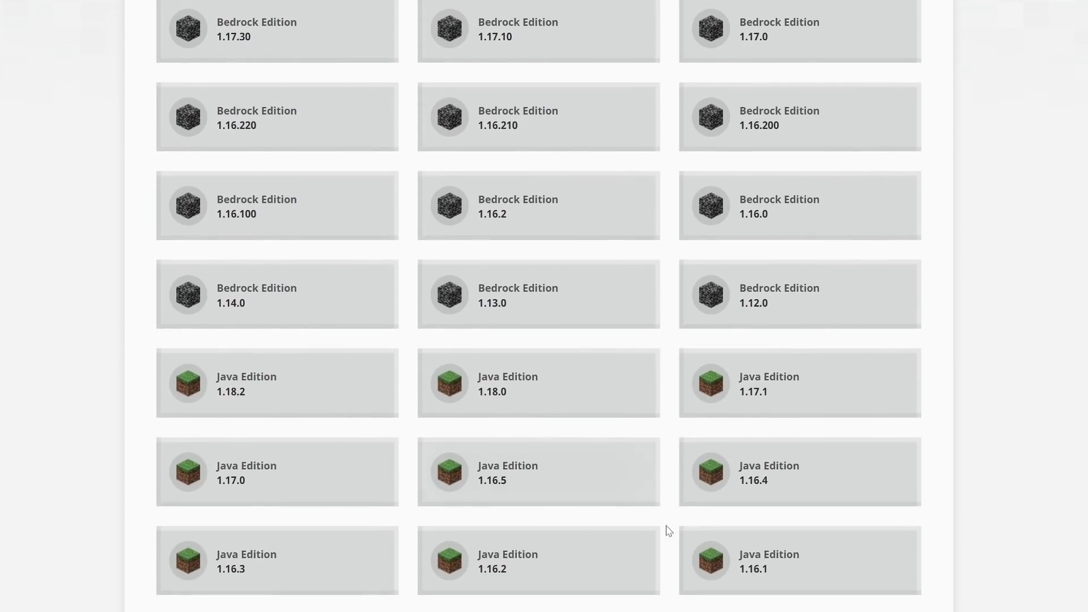
pyautogui.scroll(-4, 669, 531)
pyautogui.click(723, 600)
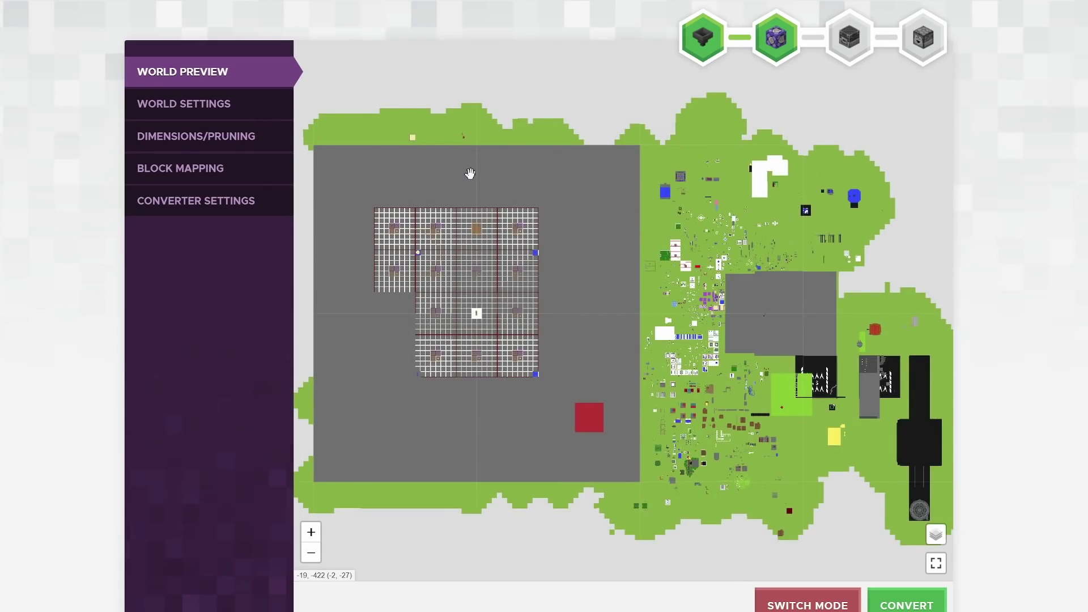
# Look through all World Settings categories for the Bedrock Edition 1.18.30 target, ending on the general world settings
pyautogui.click(220, 109)
pyautogui.click(755, 146)
pyautogui.click(653, 148)
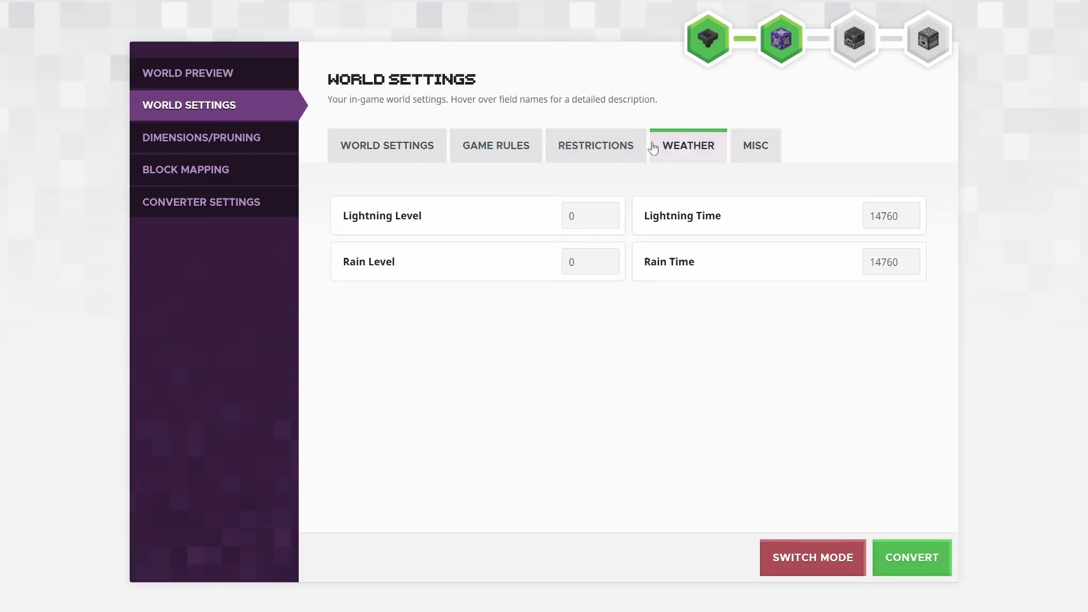
pyautogui.click(595, 147)
pyautogui.click(495, 149)
pyautogui.click(372, 150)
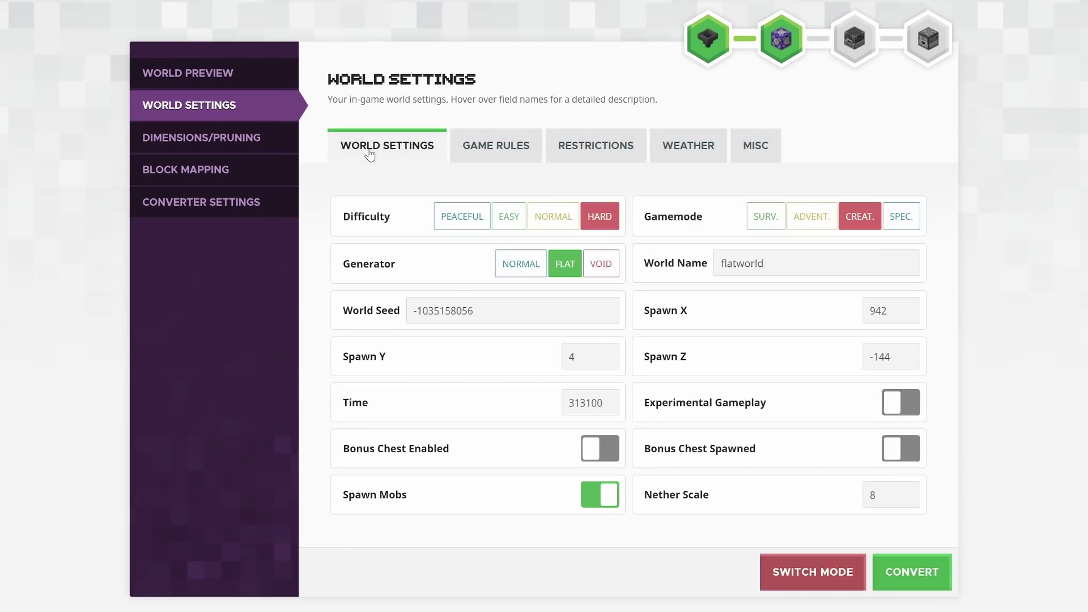
# Set the output dimension of the Overworld, Nether and The End to None in the dimension settings
pyautogui.click(249, 139)
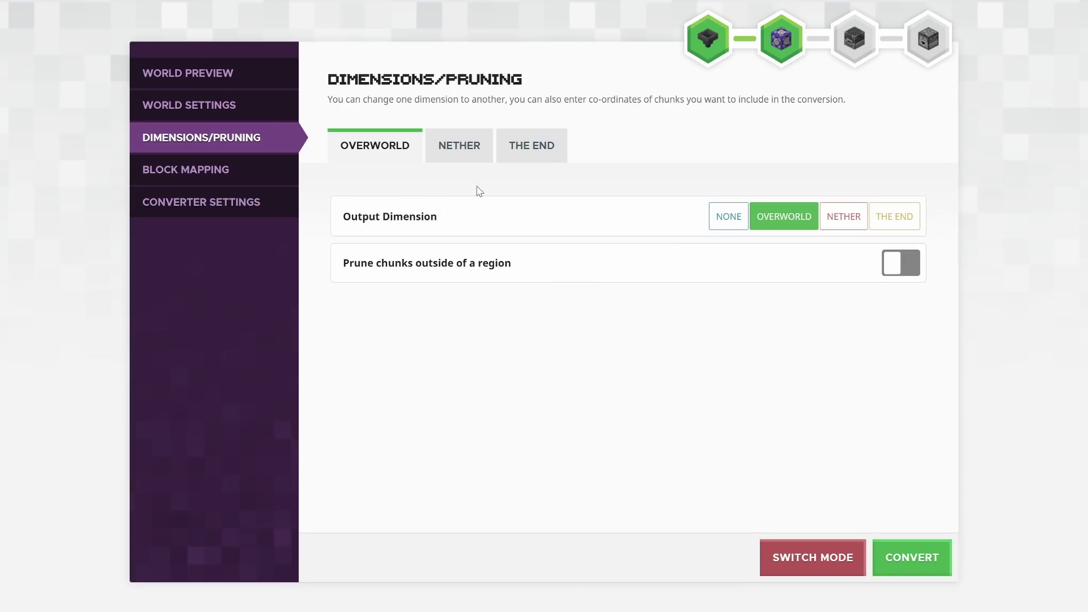
pyautogui.click(736, 220)
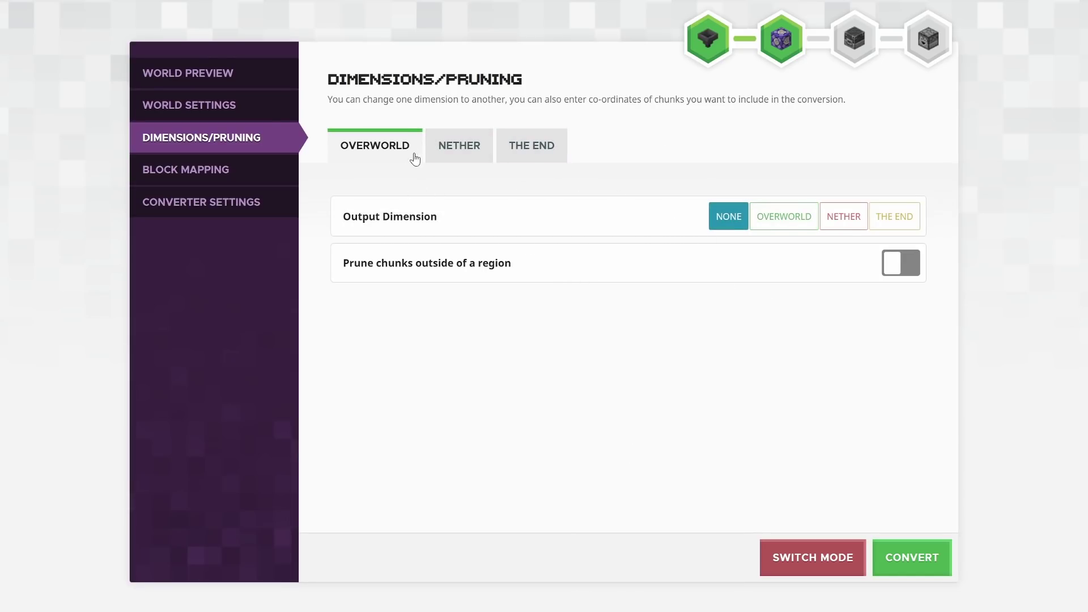
pyautogui.click(453, 148)
pyautogui.click(735, 220)
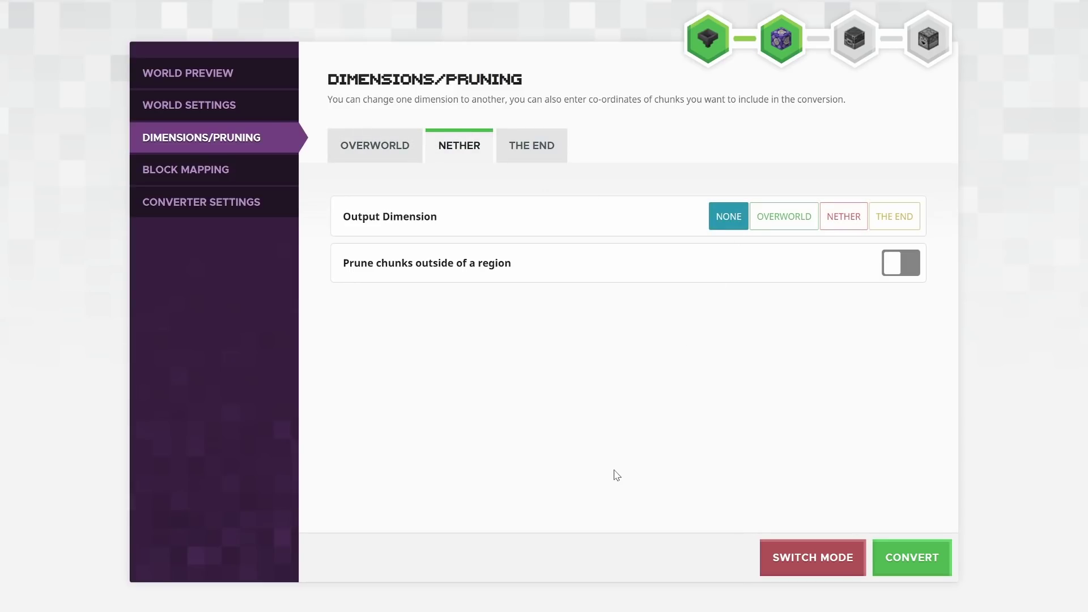
pyautogui.click(535, 146)
pyautogui.click(715, 218)
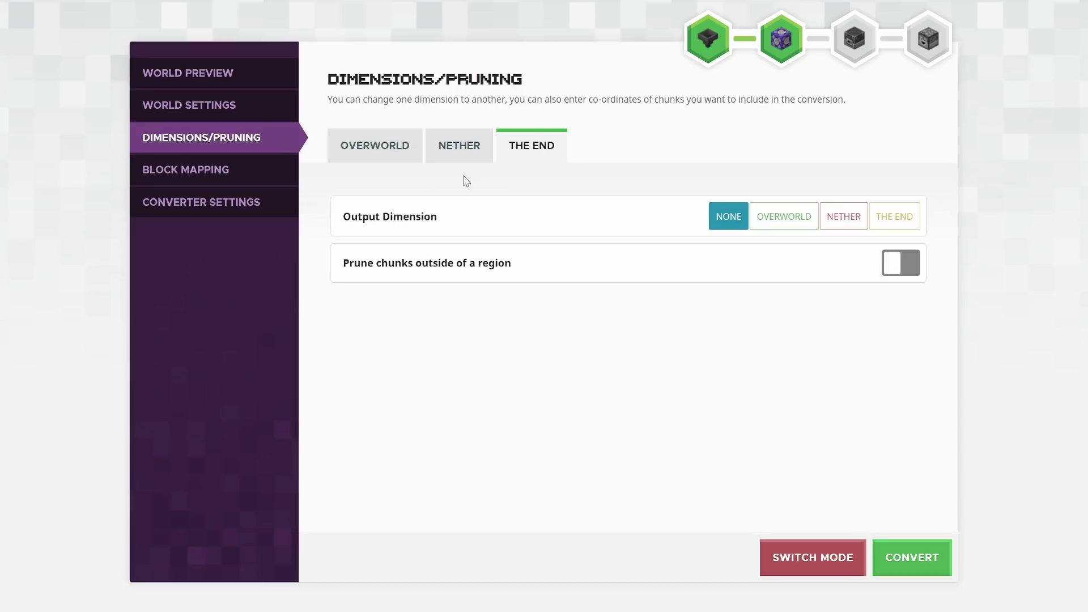
# Set the output dimension to Nether for the Overworld, The End for the Nether, and Overworld for The End
pyautogui.click(398, 157)
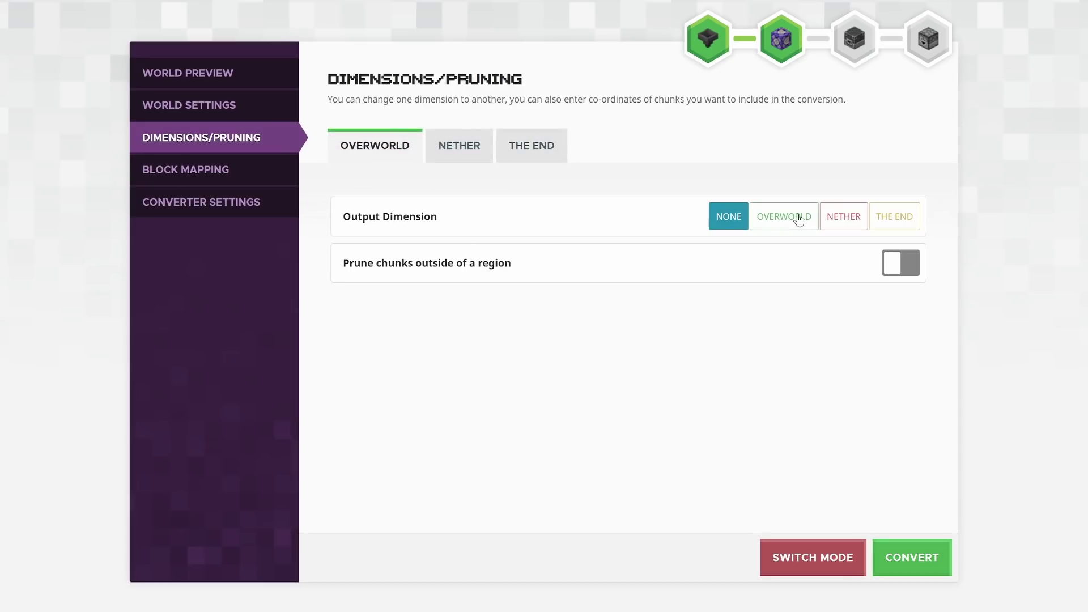
pyautogui.click(839, 219)
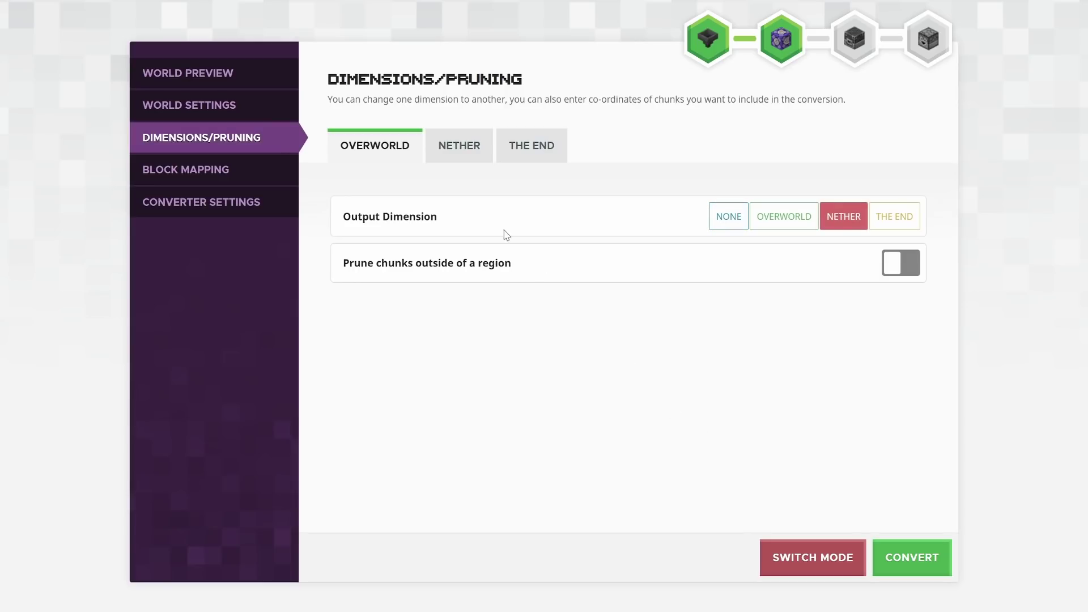
pyautogui.click(471, 159)
pyautogui.click(894, 226)
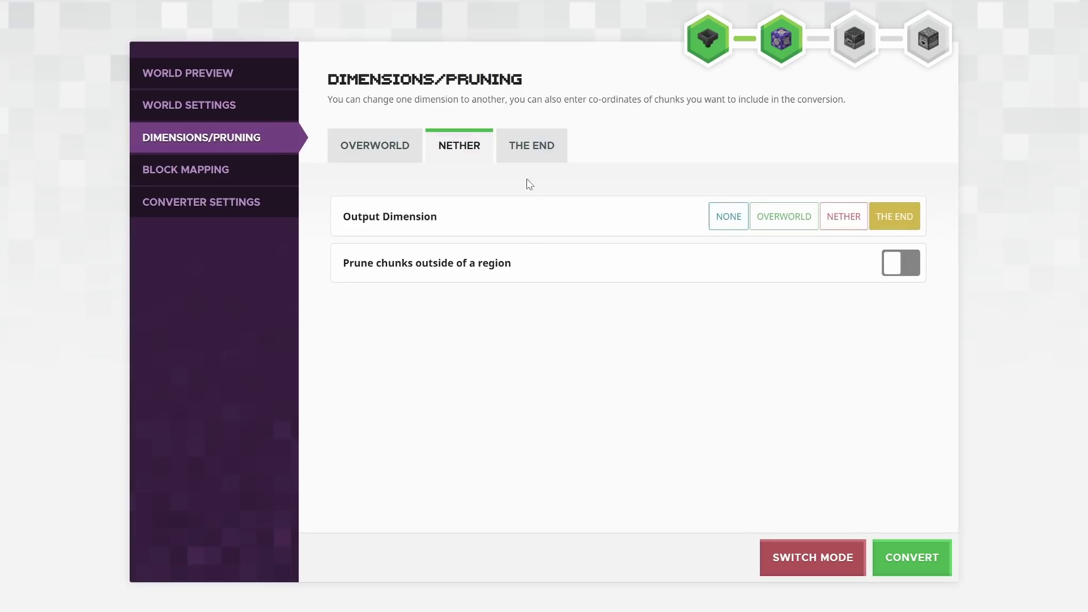
pyautogui.click(530, 153)
pyautogui.click(784, 226)
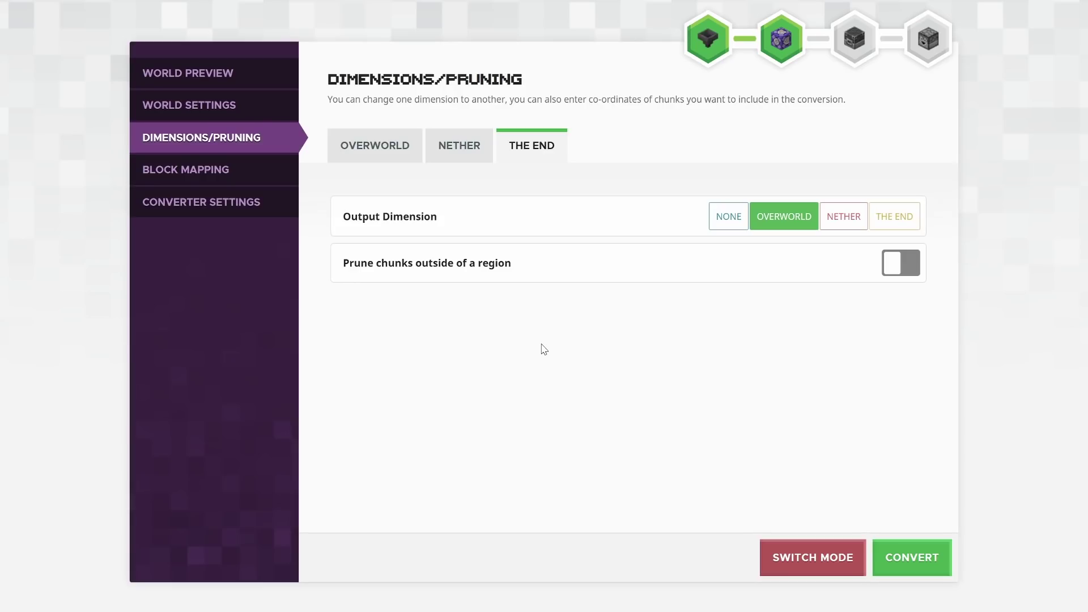
# Enable pruning of chunks outside a region for the Overworld and select its Start Chunk X value
pyautogui.click(456, 148)
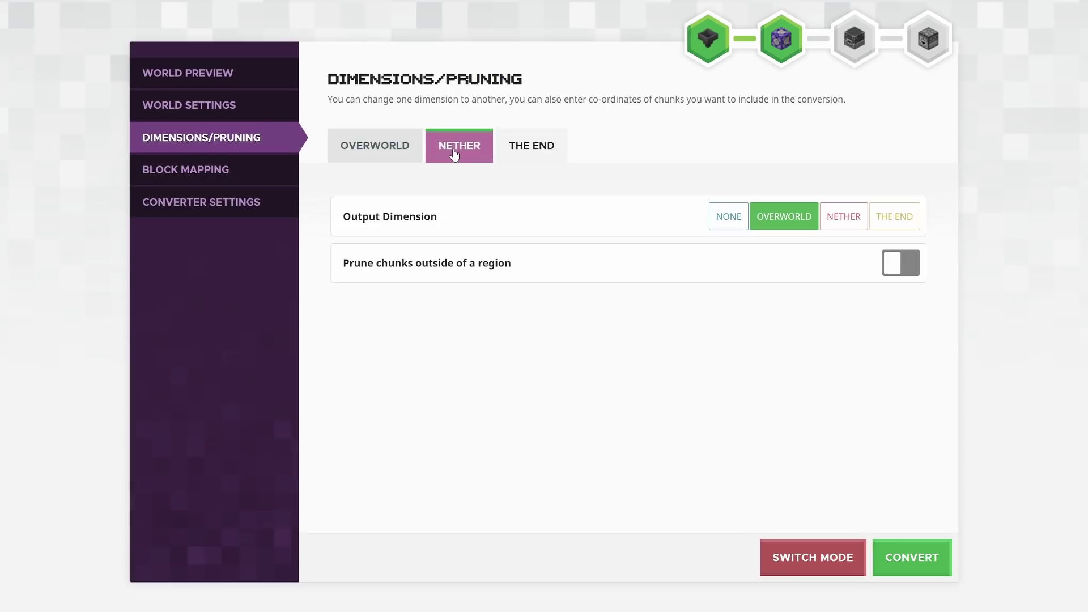
pyautogui.click(376, 146)
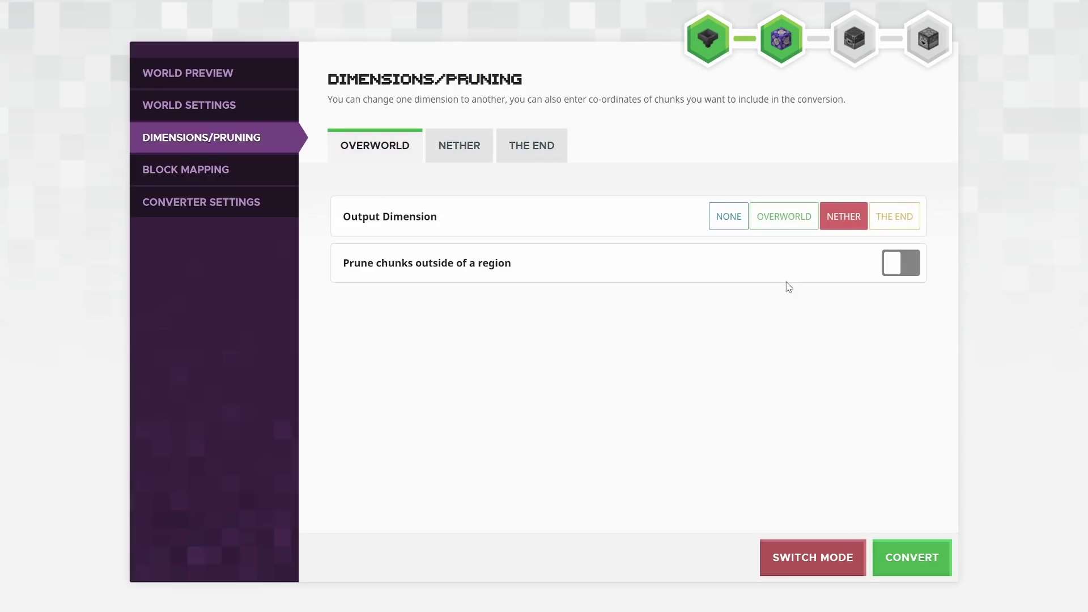
pyautogui.click(901, 275)
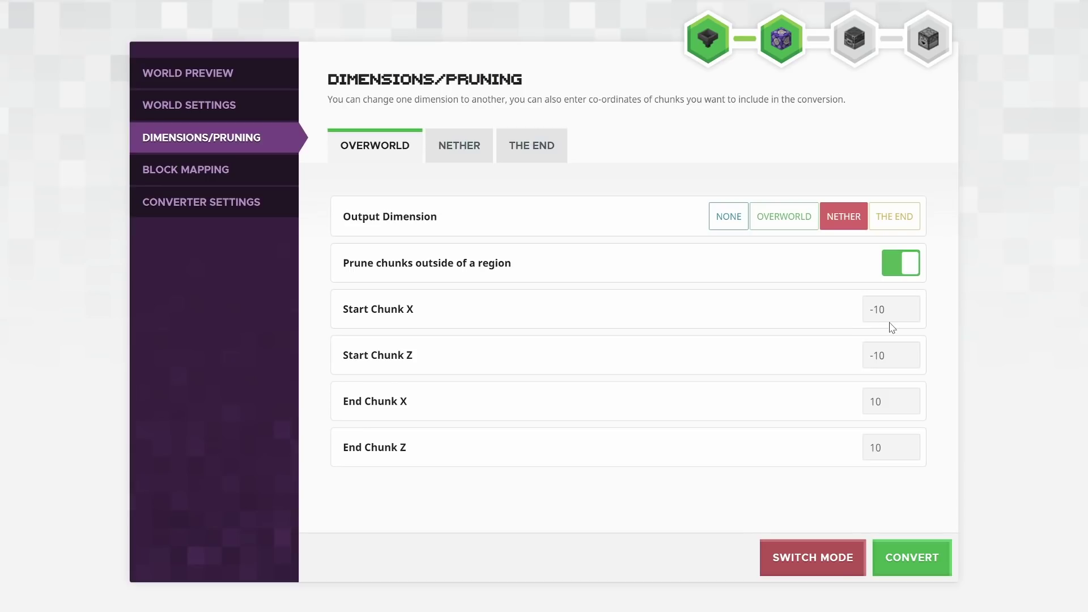
pyautogui.moveTo(892, 309); pyautogui.dragTo(839, 311)
# Open the block mapping settings, look at the input and output block lists, and choose minecraft:cobblestone_wall as the input block
pyautogui.click(230, 176)
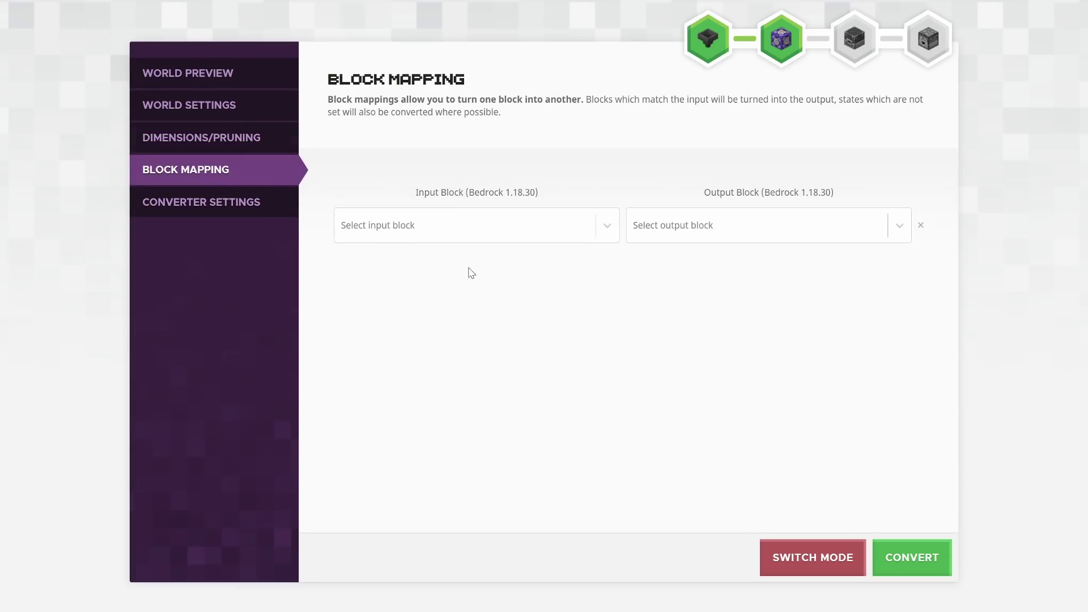
pyautogui.click(609, 232)
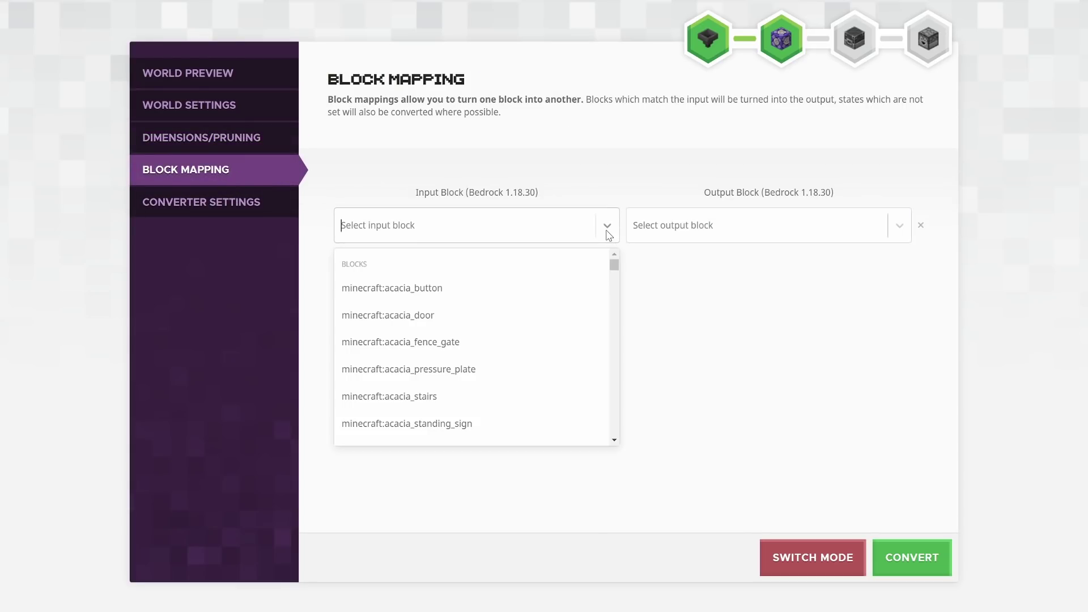
pyautogui.click(902, 228)
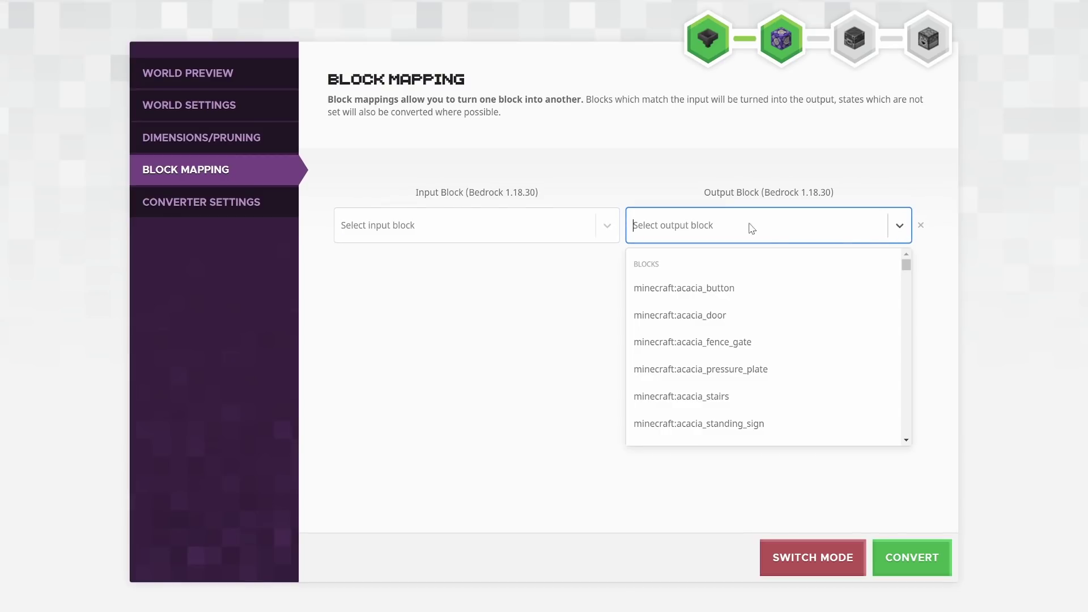
pyautogui.click(578, 221)
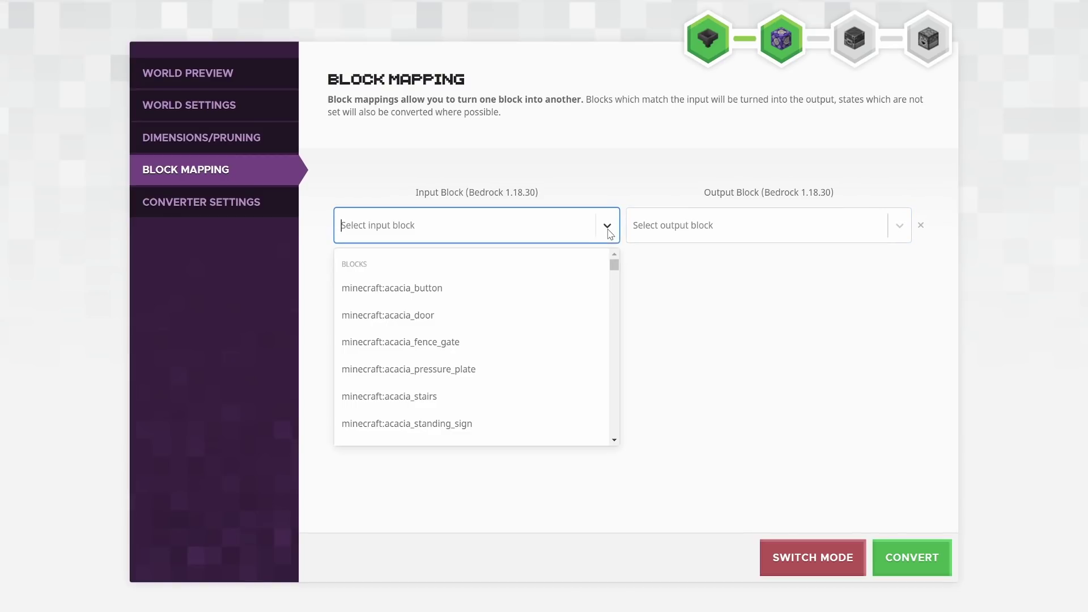
pyautogui.moveTo(615, 266); pyautogui.dragTo(614, 287)
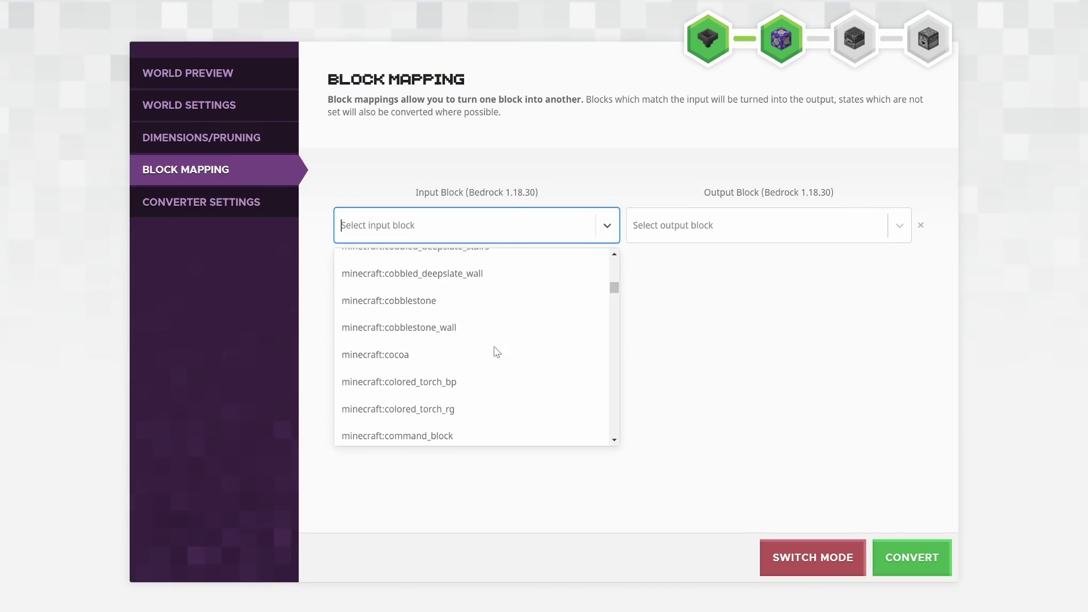
pyautogui.click(414, 328)
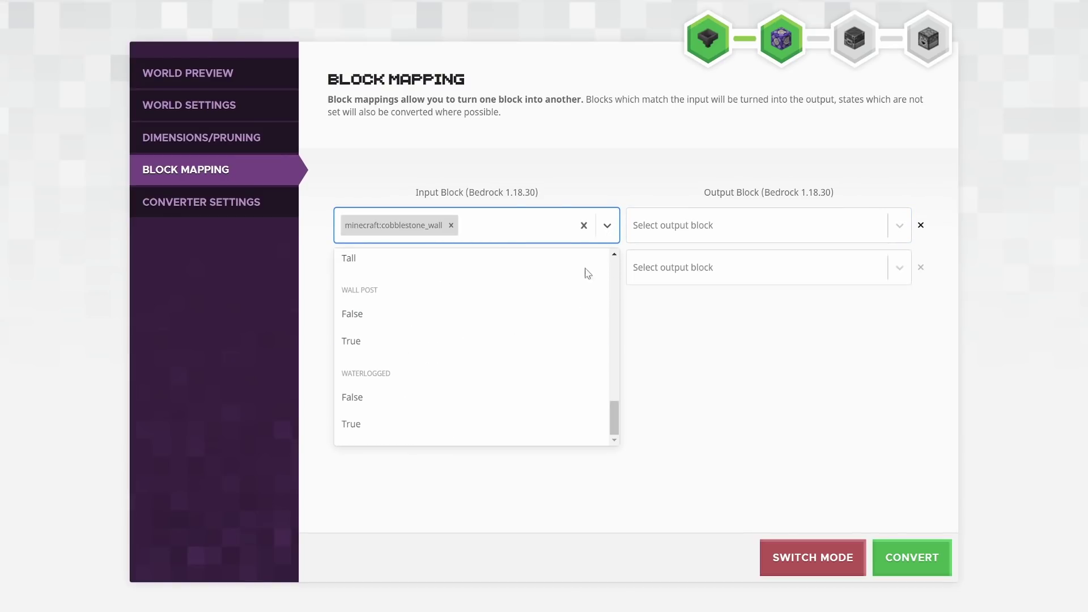
# Map the cobblestone wall to the output block minecraft:acacia_door with direction 1 and door hinge True
pyautogui.click(901, 230)
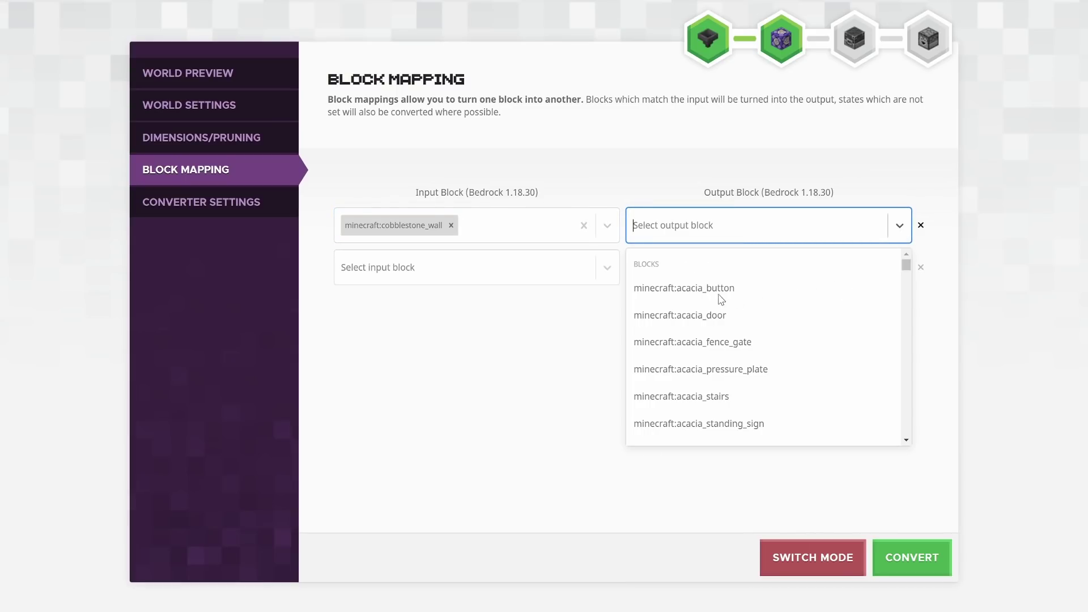
pyautogui.click(722, 321)
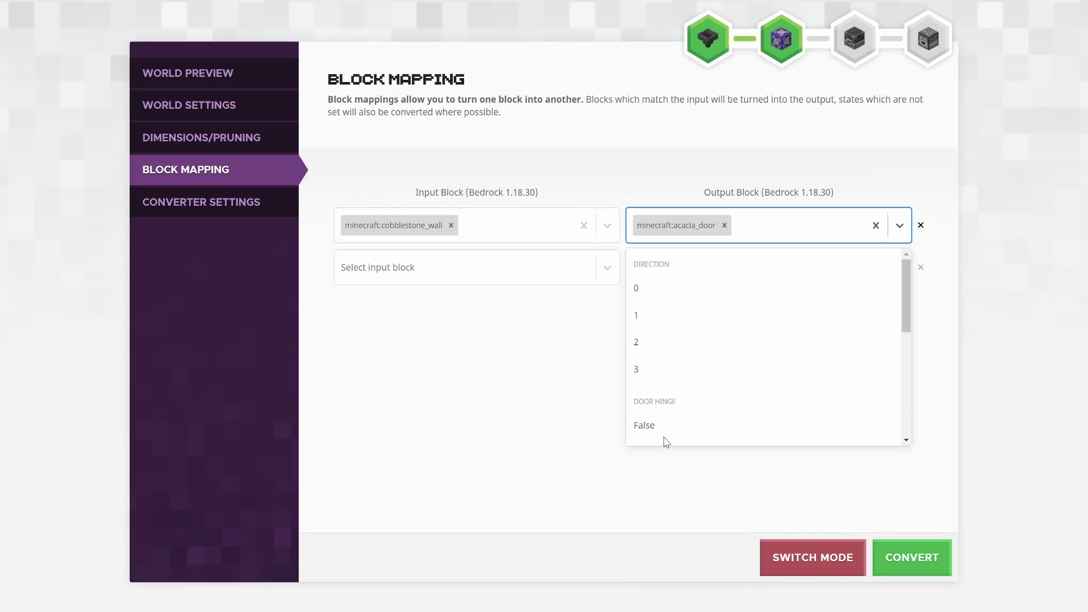
pyautogui.click(664, 322)
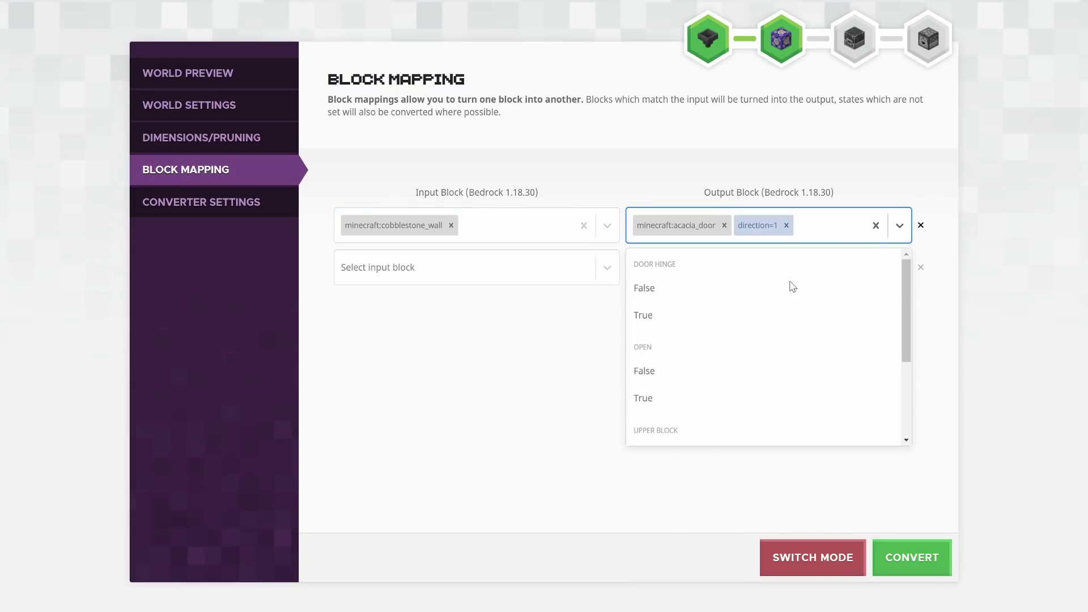
pyautogui.click(664, 314)
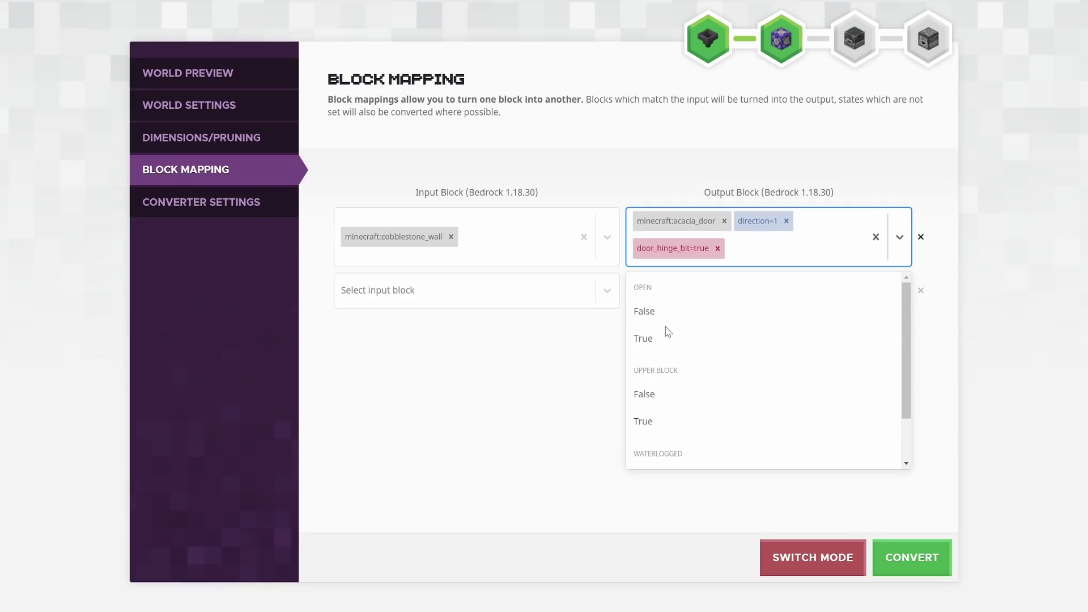
# Clear the output block and the input block of the first block mapping
pyautogui.scroll(-1, 823, 385)
pyautogui.scroll(1, 774, 393)
pyautogui.click(877, 237)
pyautogui.click(583, 237)
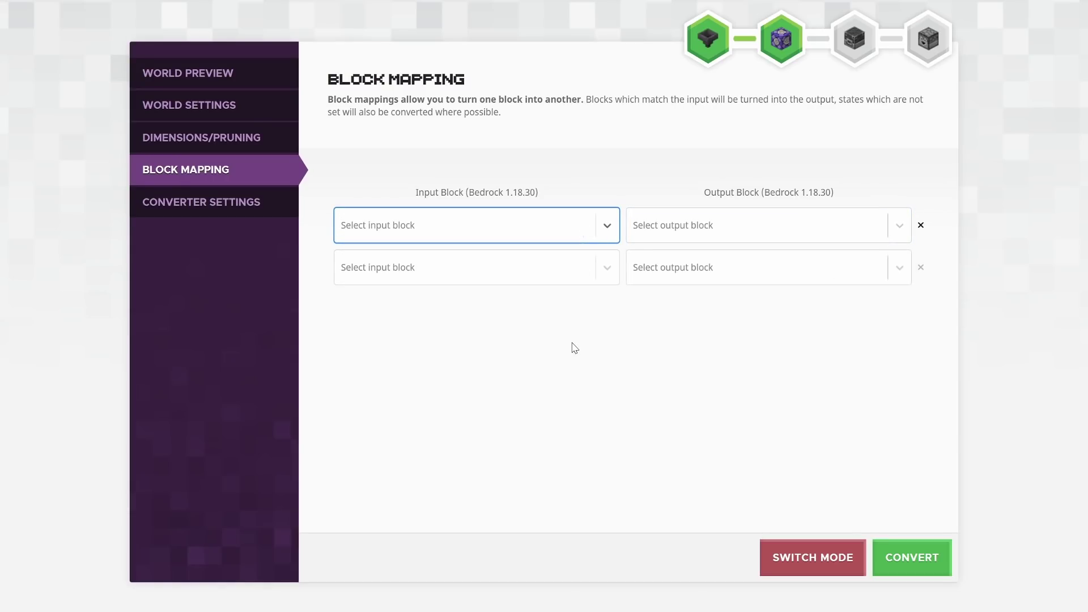
# Look through the converter settings, including Calculate Block Connections and Discard Empty Chunks, and return to the general world settings
pyautogui.click(243, 206)
pyautogui.moveTo(554, 195)
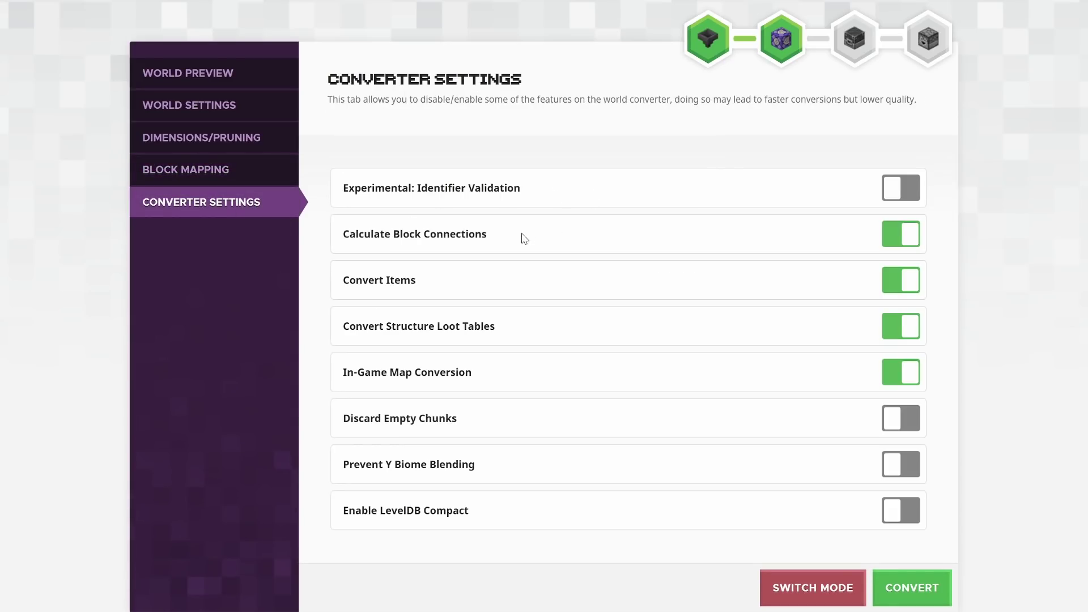
pyautogui.moveTo(460, 240)
pyautogui.moveTo(441, 428)
pyautogui.click(253, 108)
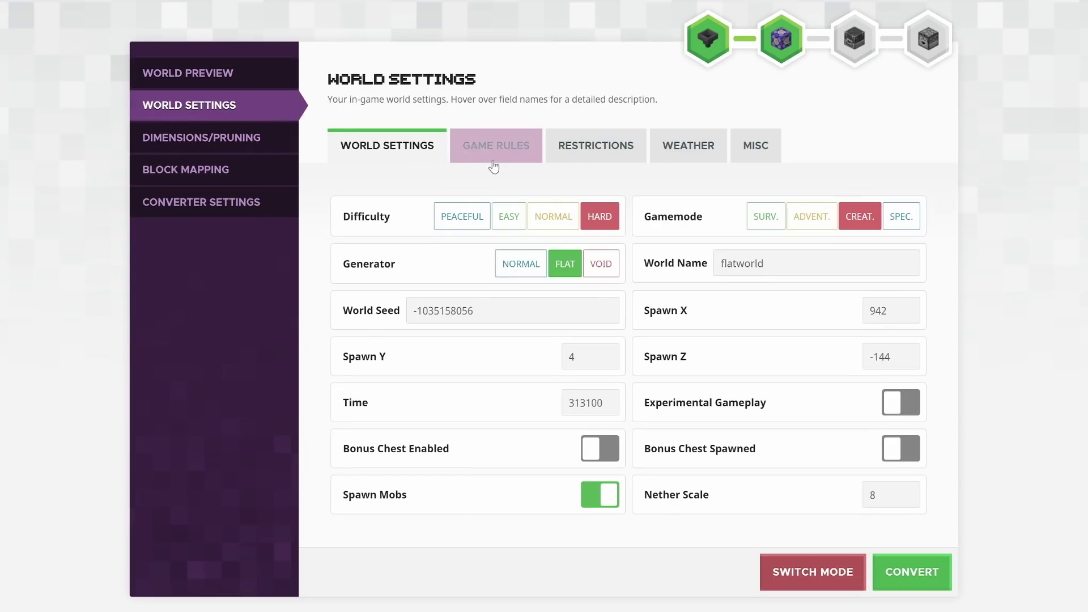
# Review the output dimension and pruning settings of the Overworld, Nether and The End, ending on the Overworld
pyautogui.click(266, 138)
pyautogui.click(470, 156)
pyautogui.click(565, 155)
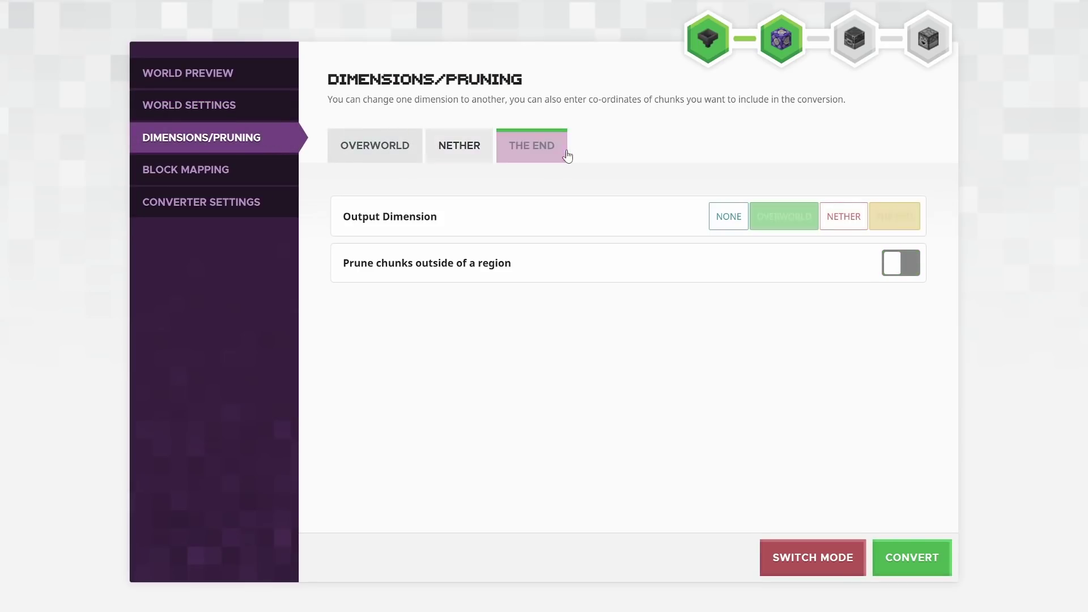
pyautogui.click(375, 149)
pyautogui.click(459, 149)
pyautogui.click(530, 154)
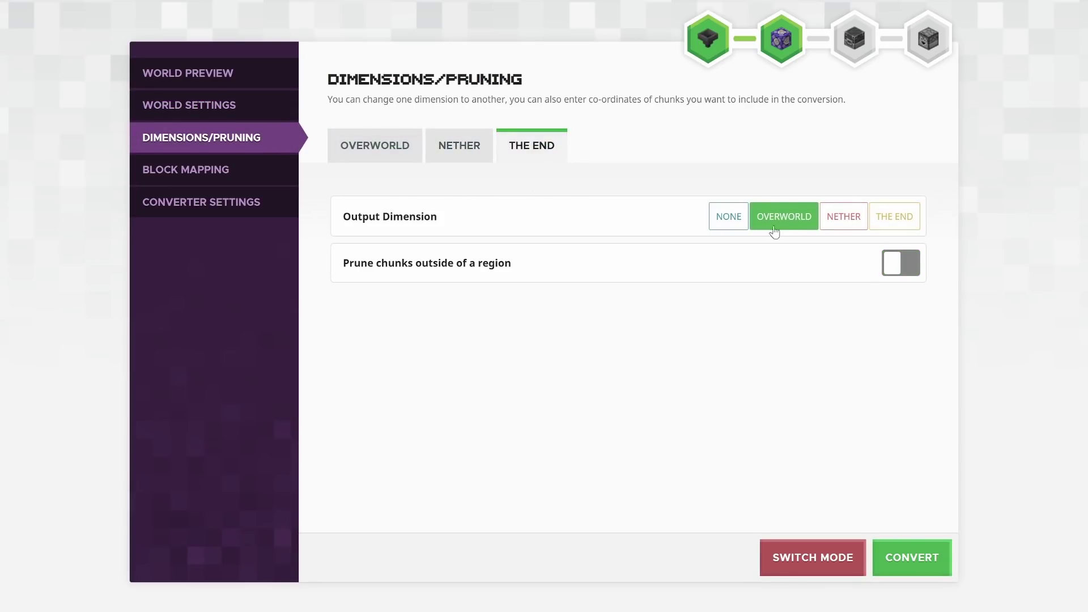
pyautogui.click(459, 145)
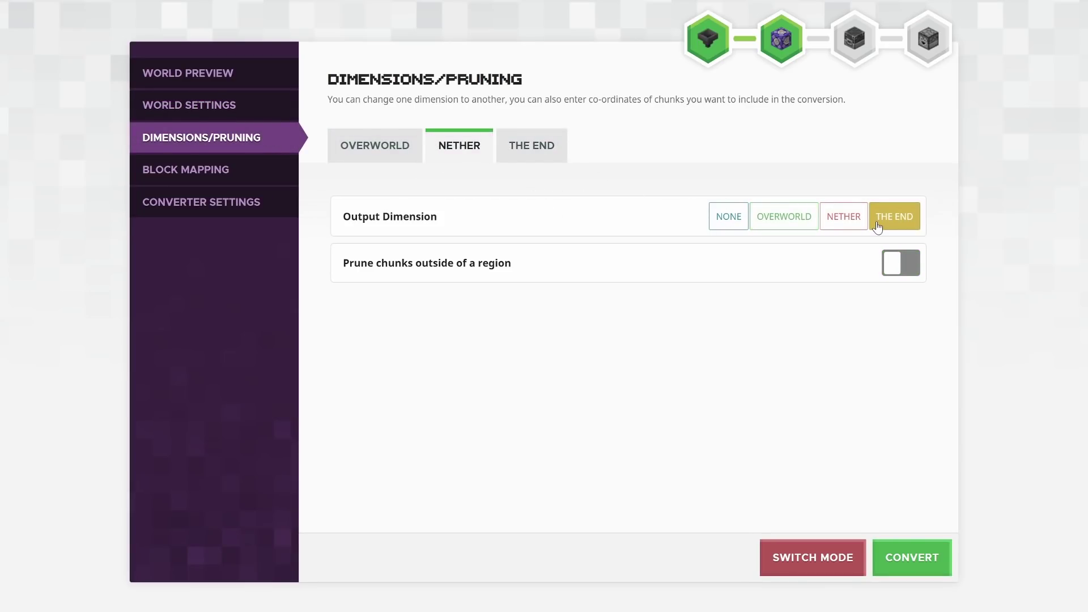
pyautogui.click(374, 145)
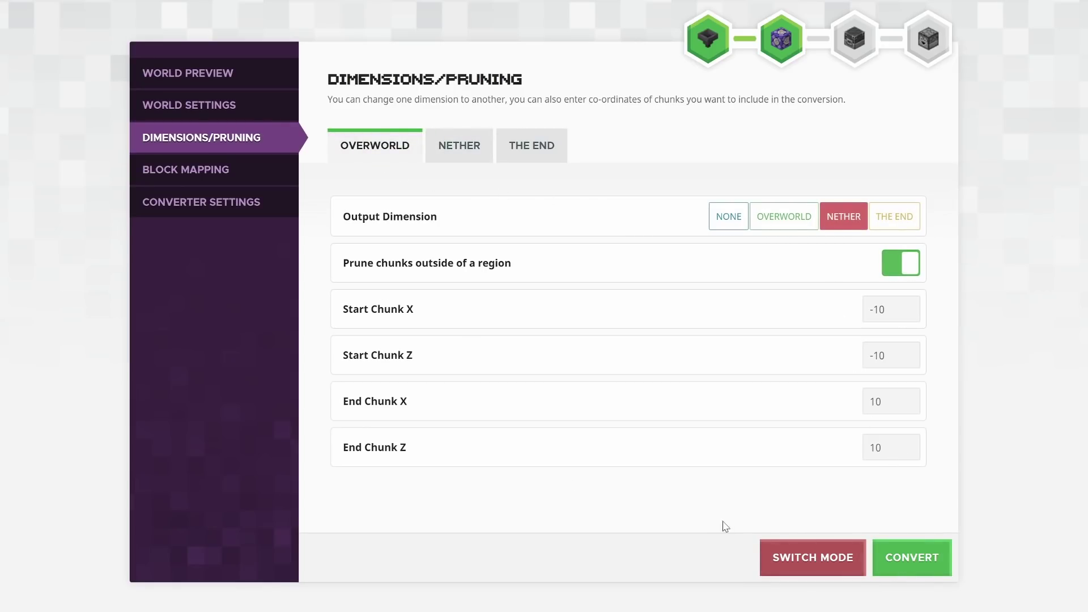
pyautogui.click(912, 558)
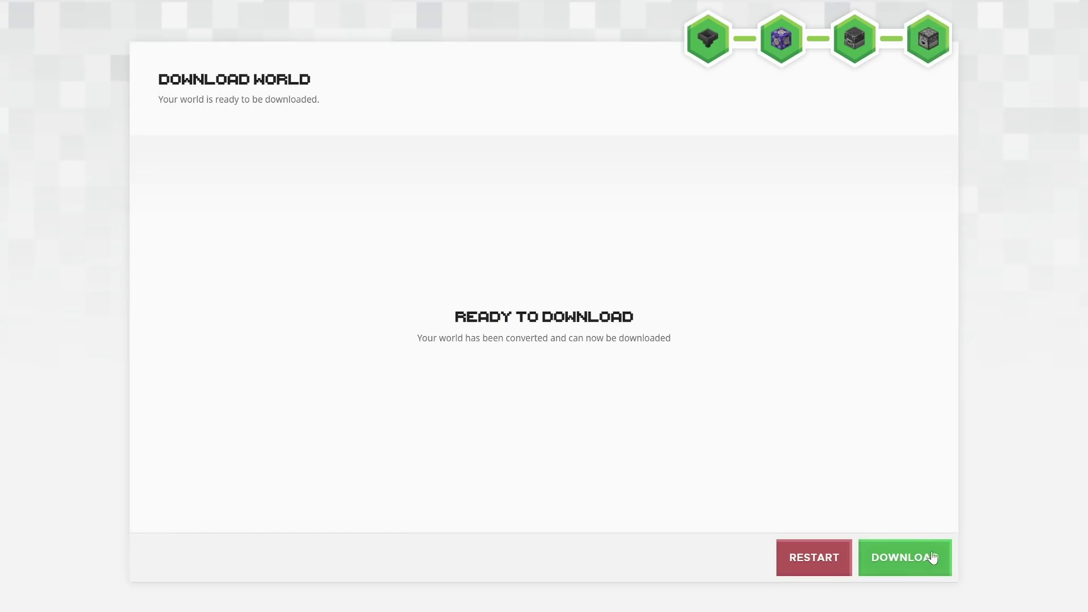
pyautogui.click(905, 558)
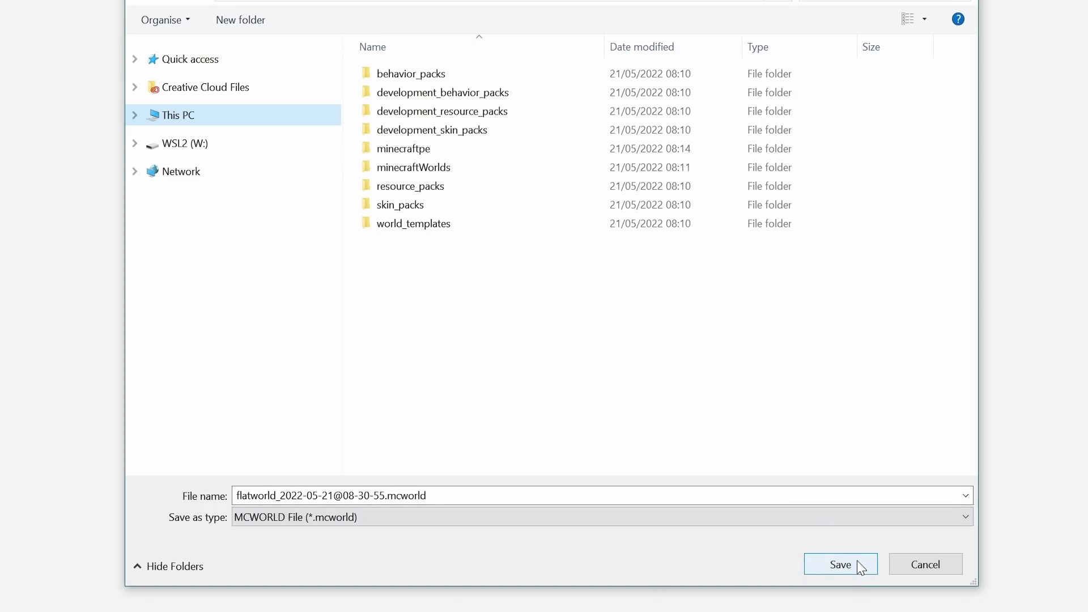
pyautogui.click(841, 565)
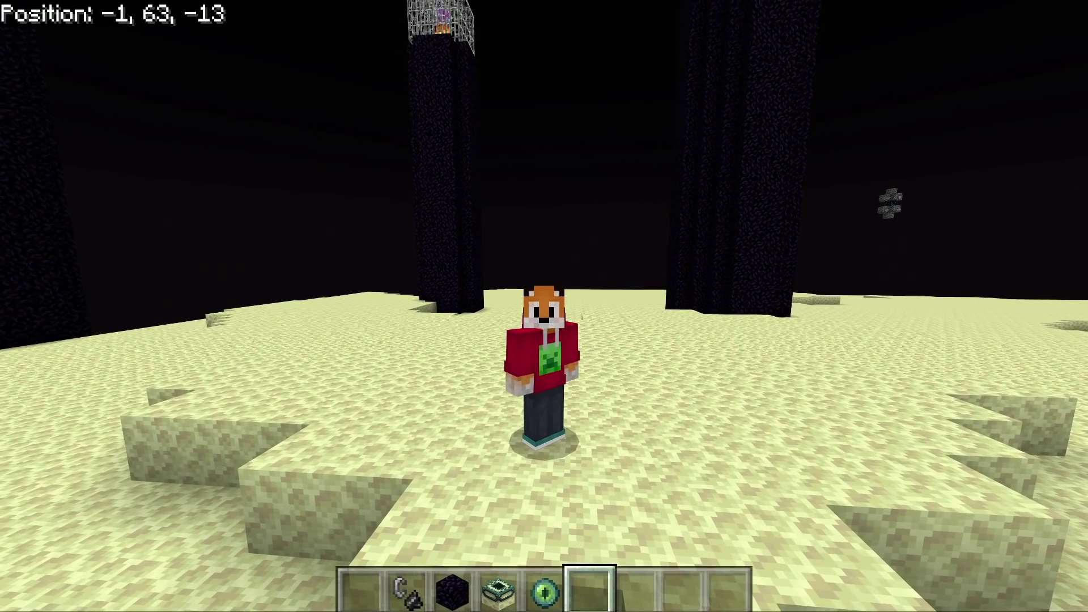
# In the converted world in Minecraft, fly from the End island out over the grassland to examine where the dimensions meet
pyautogui.press('F5')
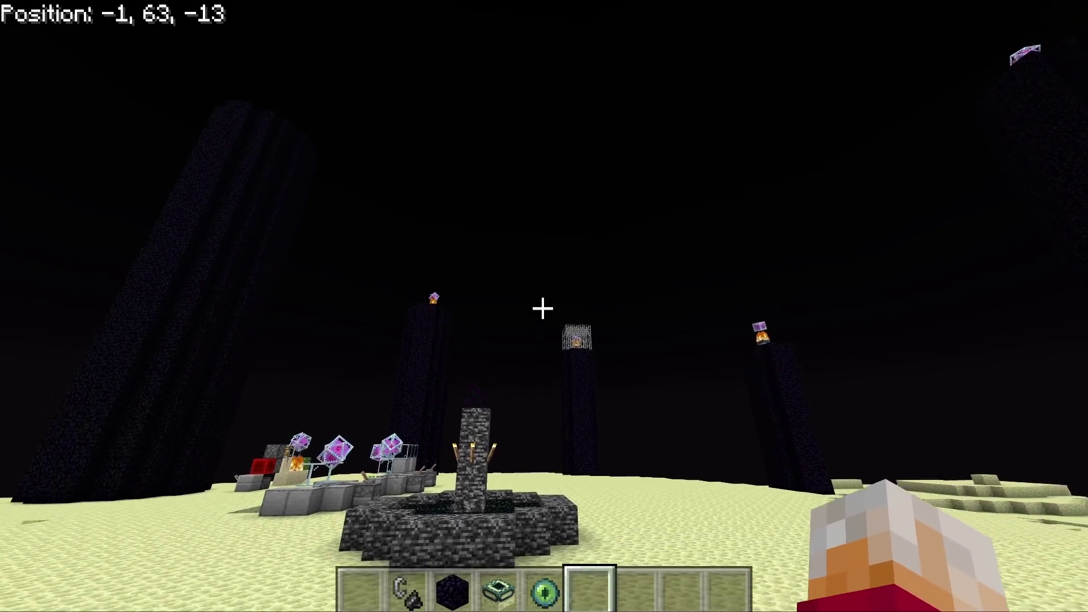
pyautogui.press('space')
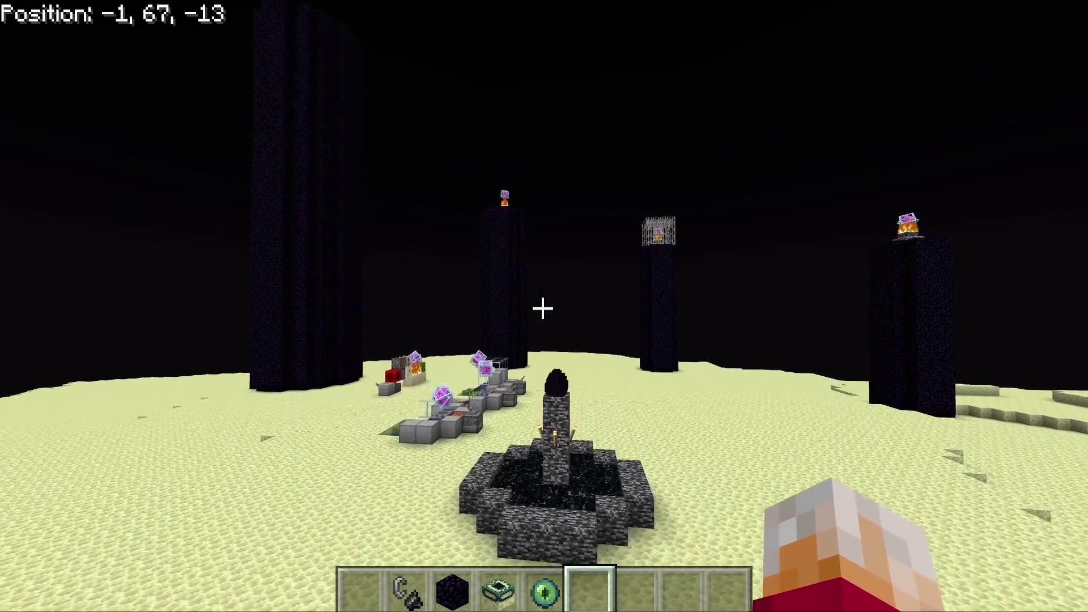
pyautogui.press('space')
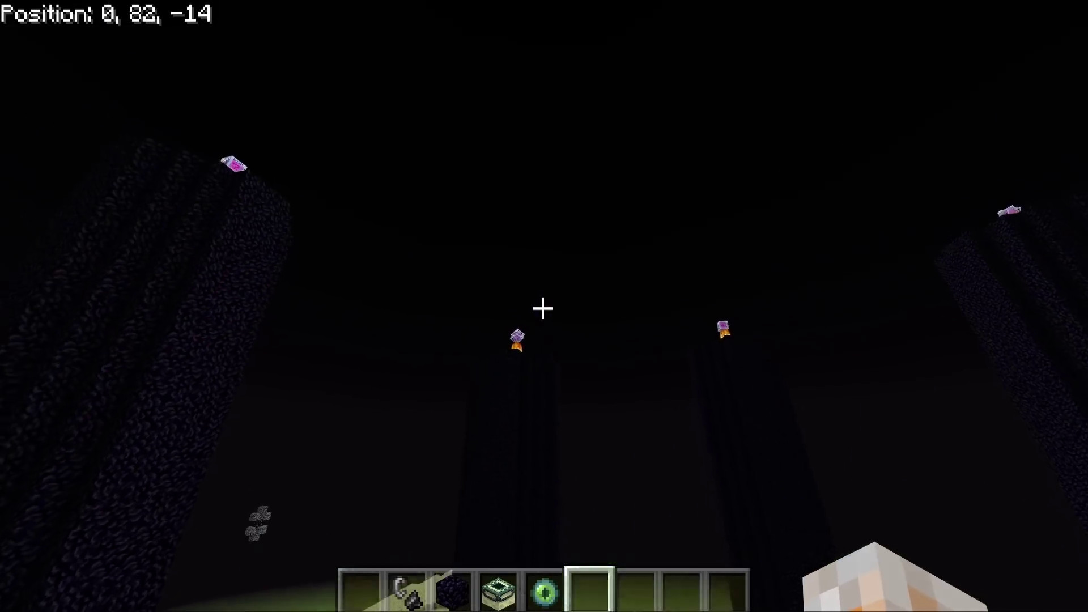
pyautogui.press('w')
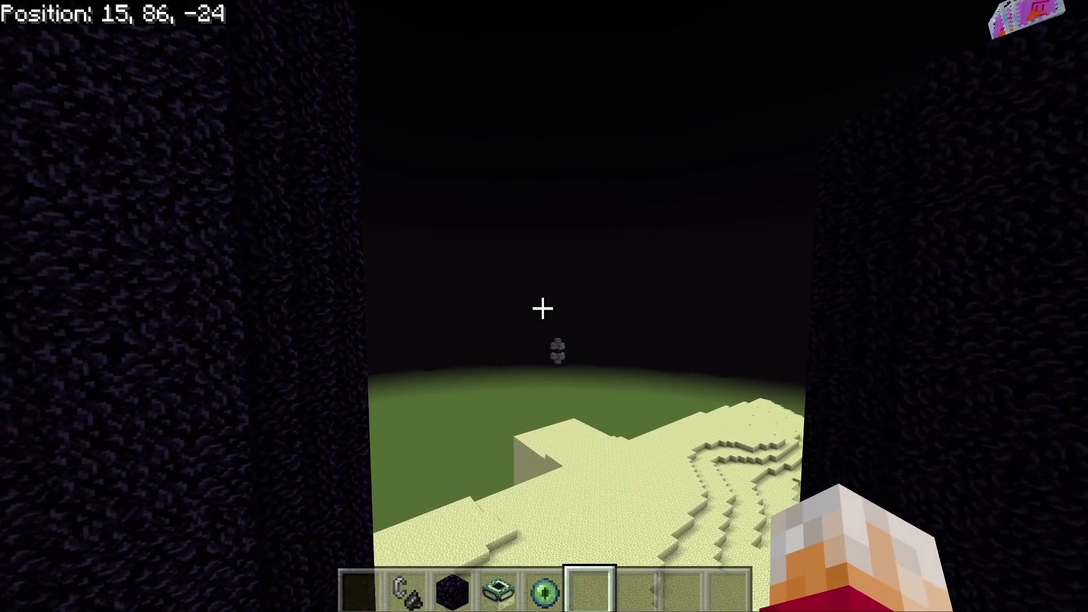
pyautogui.press('w')
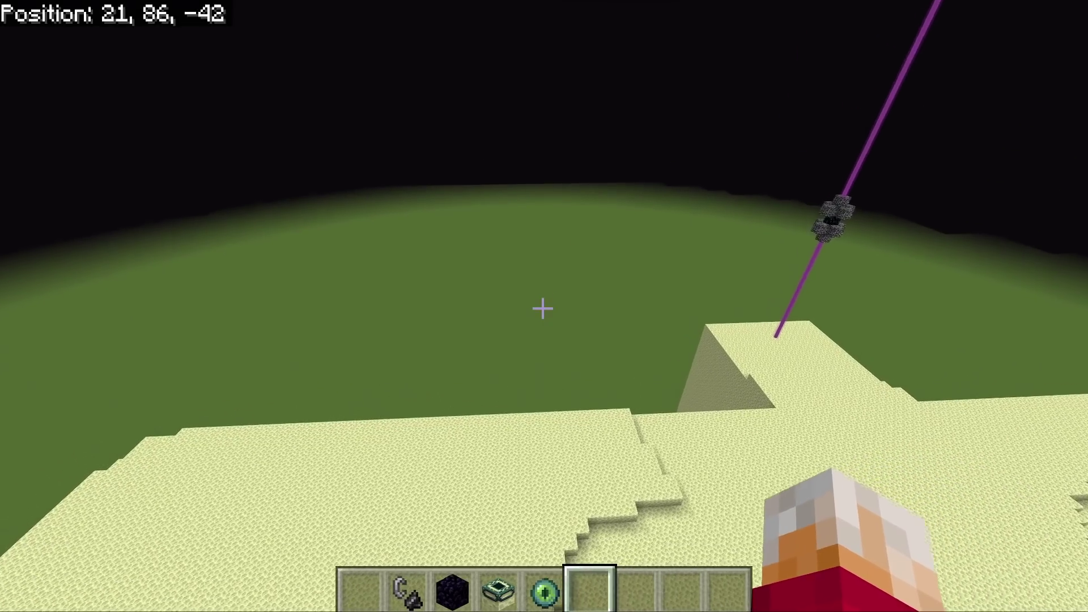
pyautogui.press('w')
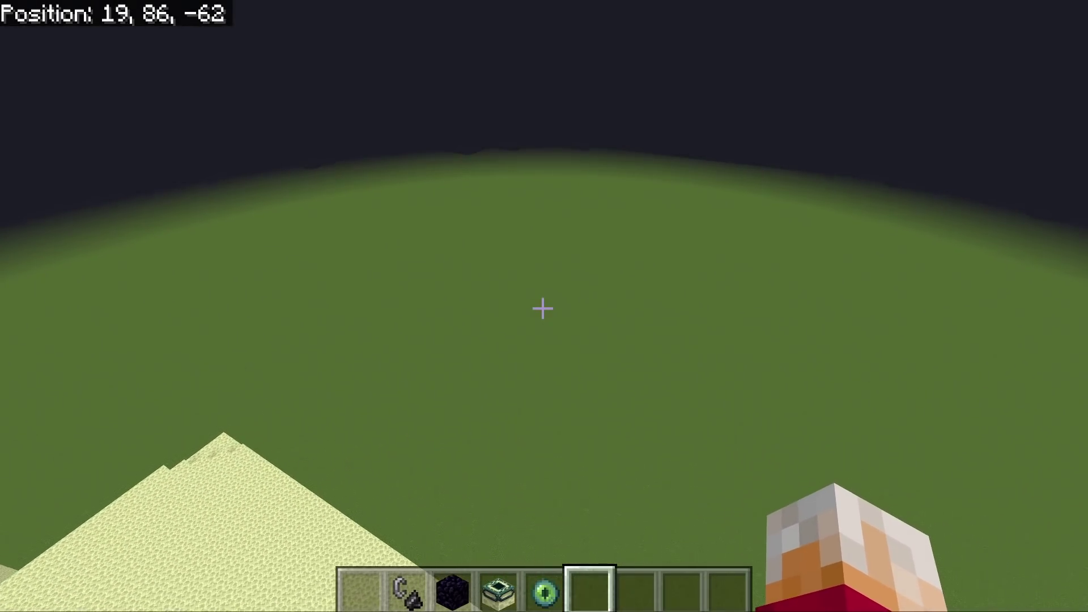
pyautogui.press('w')
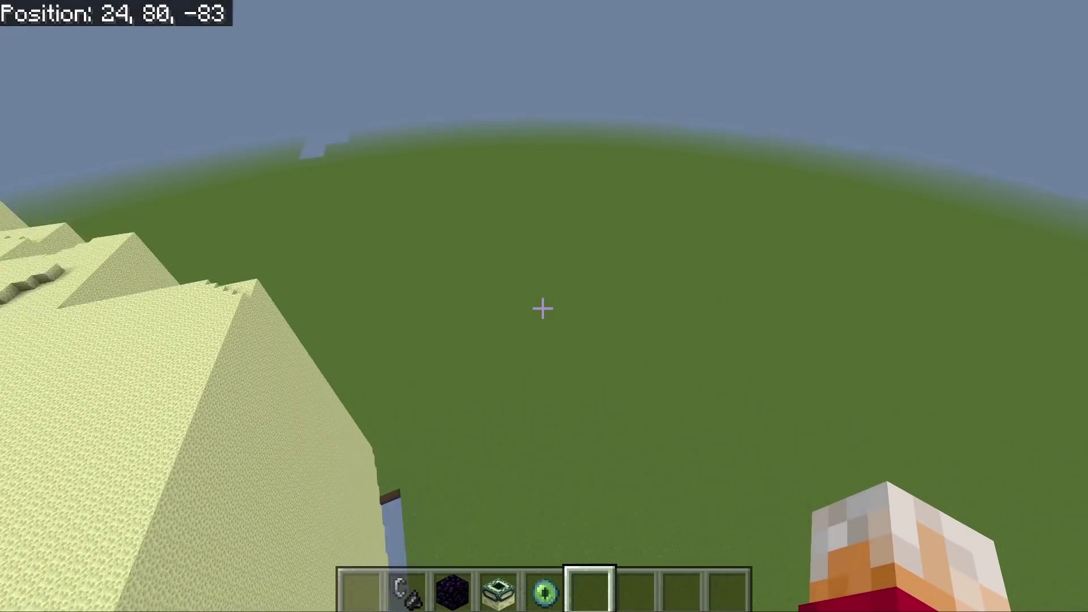
pyautogui.press('w')
pyautogui.press('F5')
pyautogui.press('F5')
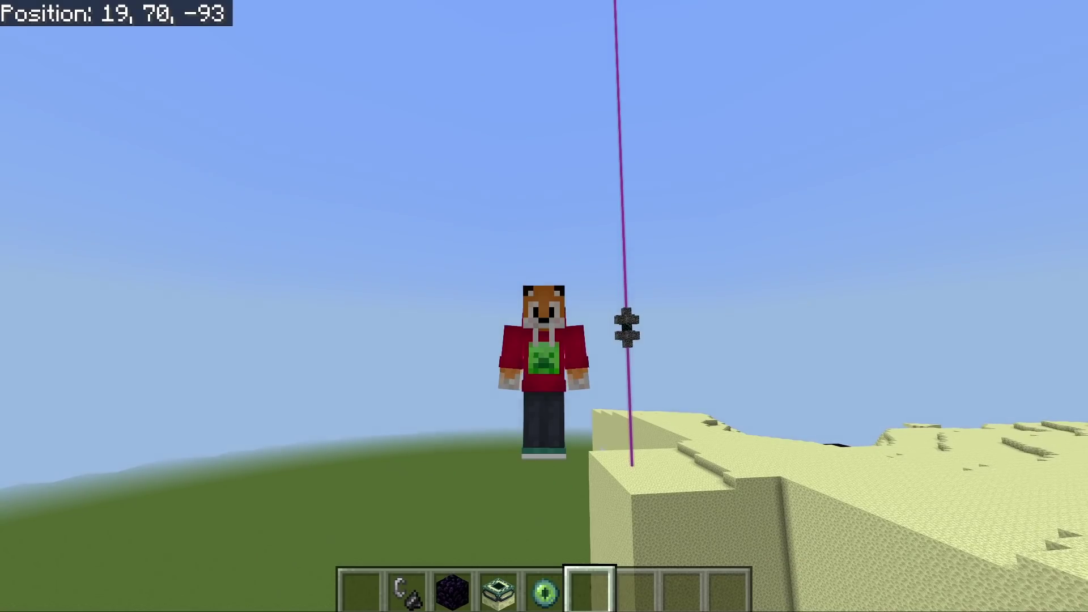
# Fly back over the End island past the obsidian pillars towards the central bedrock fountain
pyautogui.press('w')
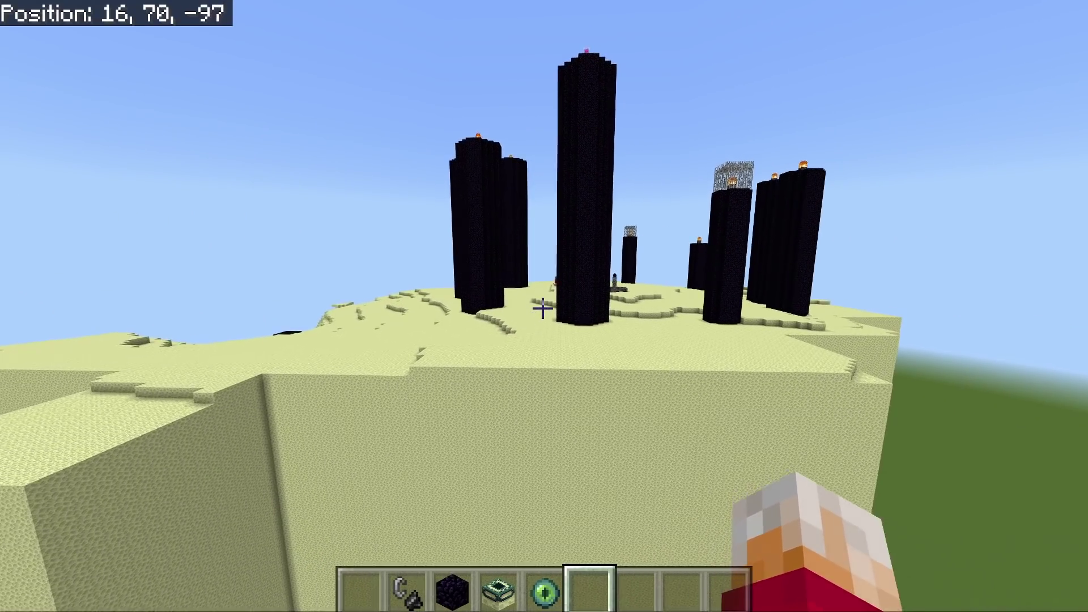
pyautogui.press('w')
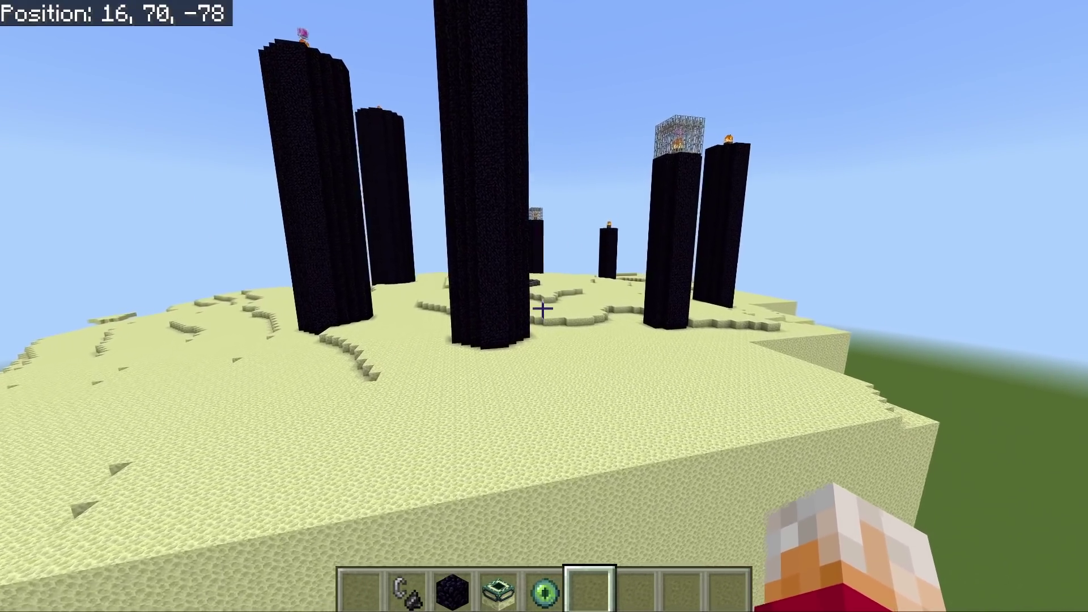
pyautogui.press('w')
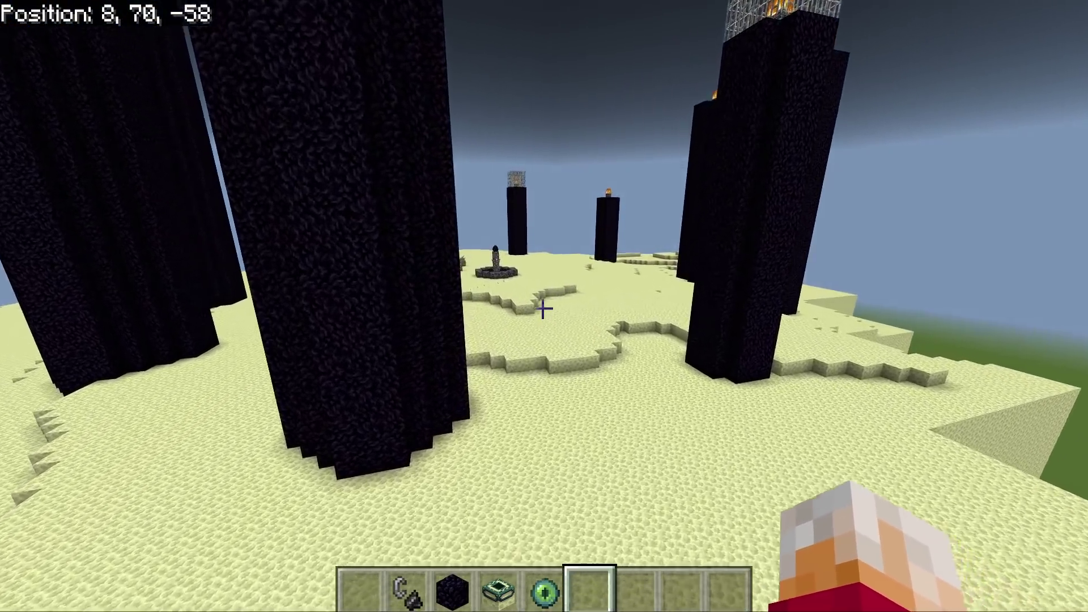
pyautogui.press('w')
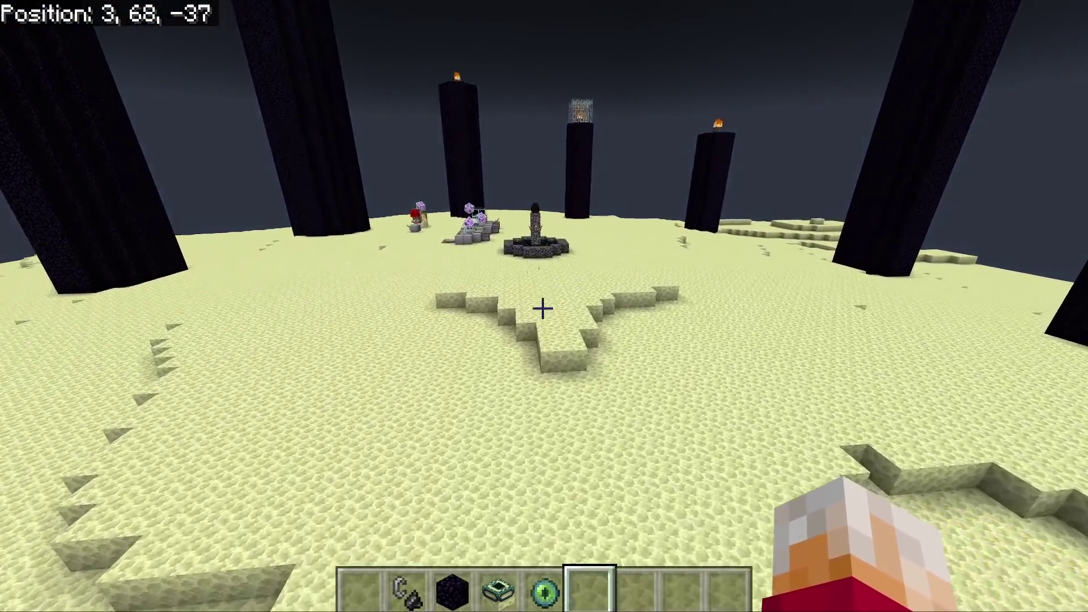
# Build a square ring of End Portal frame blocks on the End island, a short distance from the bedrock fountain
pyautogui.press('4')
pyautogui.press('w')
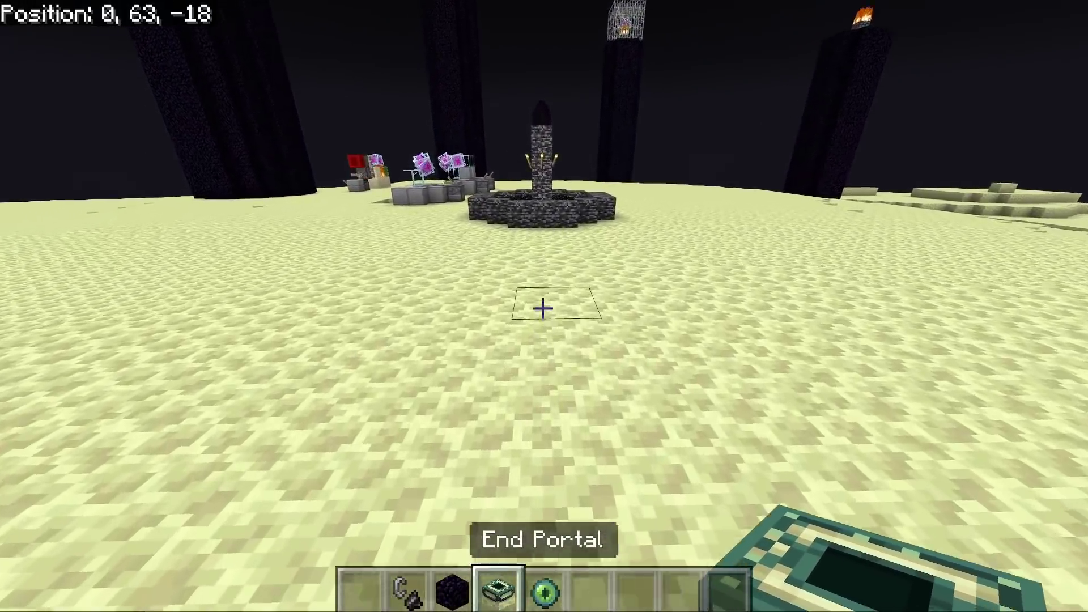
pyautogui.rightClick(543, 308)
pyautogui.press('d')
pyautogui.rightClick(543, 308)
pyautogui.rightClick(543, 308)
pyautogui.press('w')
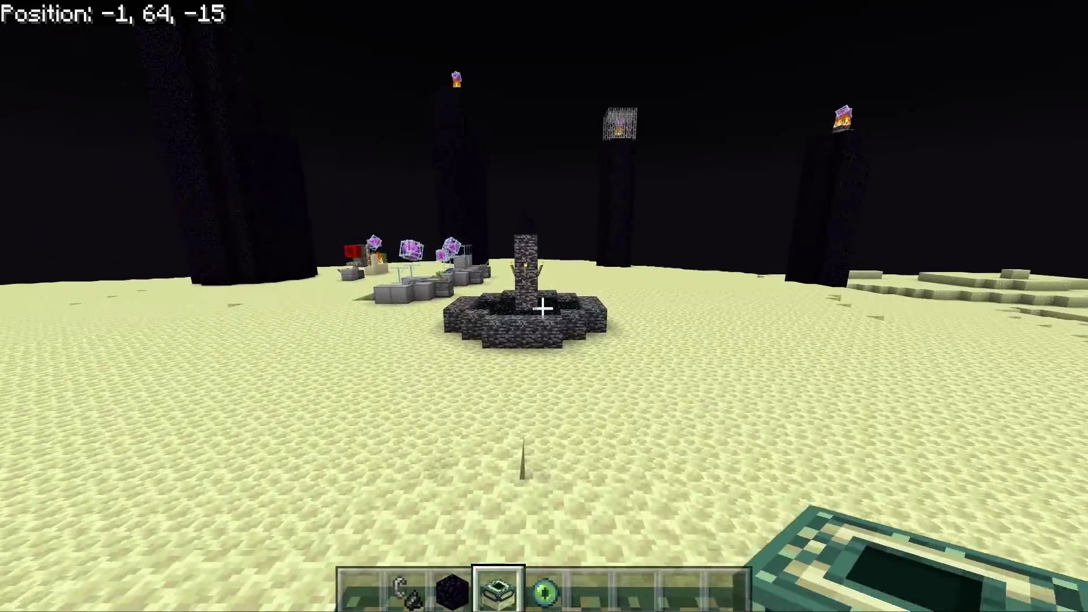
pyautogui.press('s')
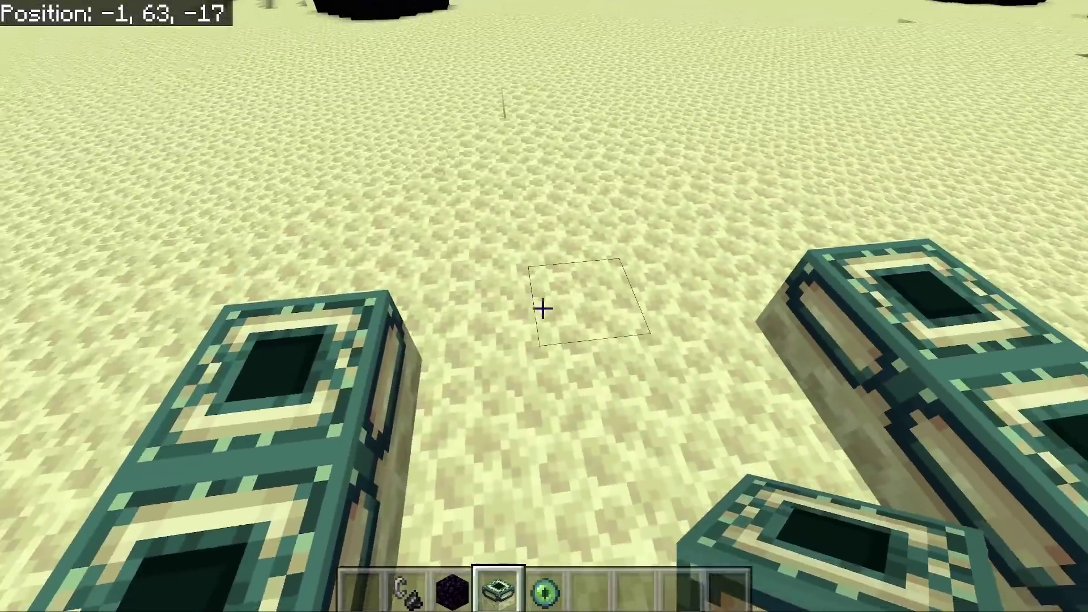
pyautogui.rightClick(543, 308)
pyautogui.press('w')
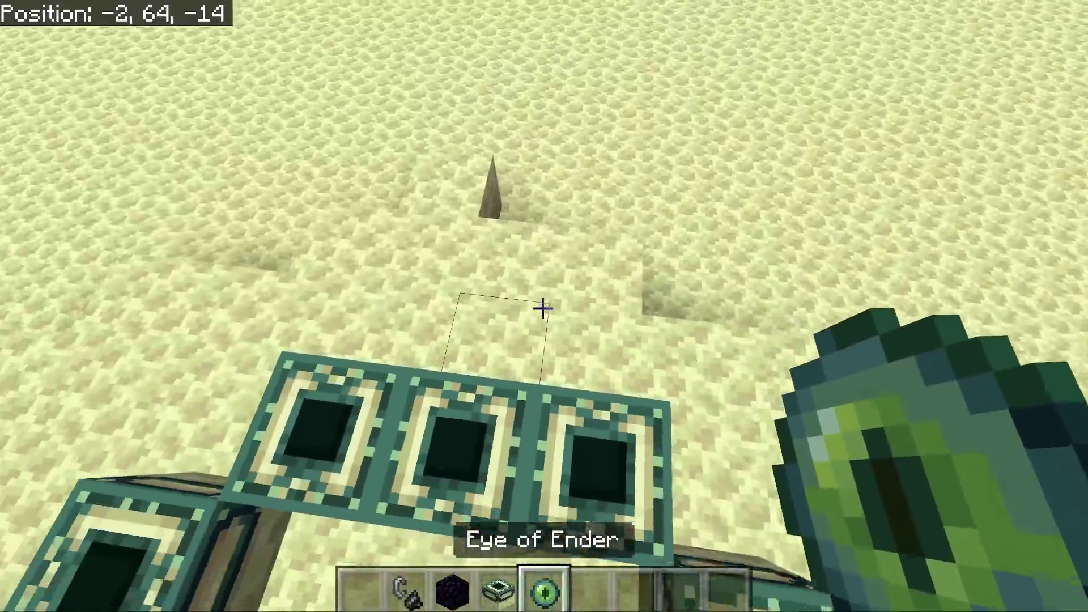
# Fill every End Portal frame block with an Eye of Ender to activate the portal
pyautogui.press('w')
pyautogui.rightClick(543, 309)
pyautogui.rightClick(543, 308)
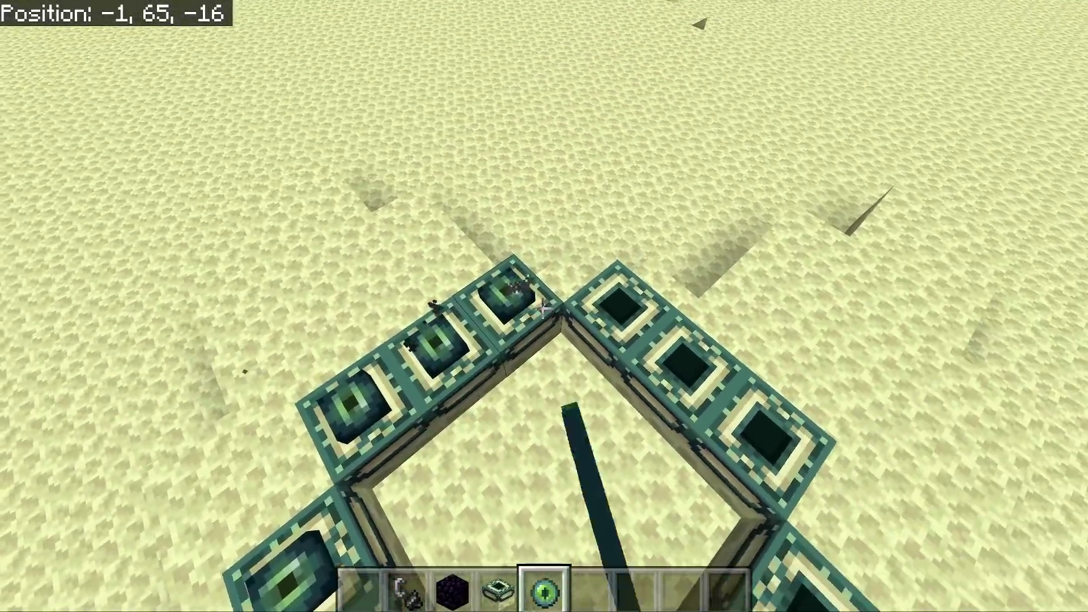
pyautogui.rightClick(542, 308)
pyautogui.rightClick(543, 309)
pyautogui.rightClick(543, 308)
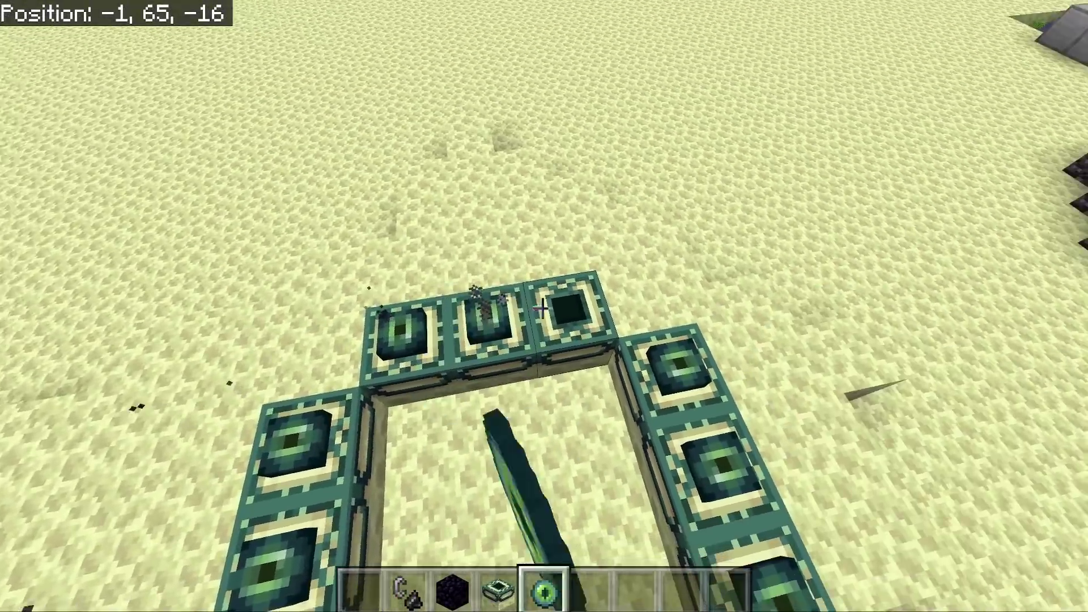
pyautogui.rightClick(543, 308)
# View the character beside the activated End portal from the front, return to first person and enter the portal
pyautogui.press('w')
pyautogui.press('F5')
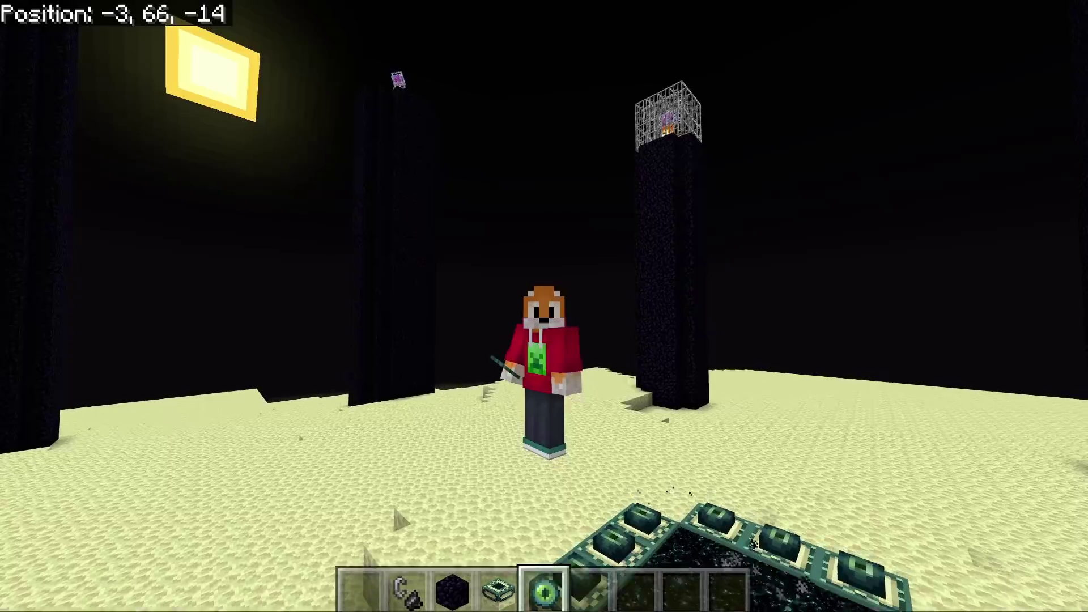
pyautogui.press('F5')
pyautogui.press('w')
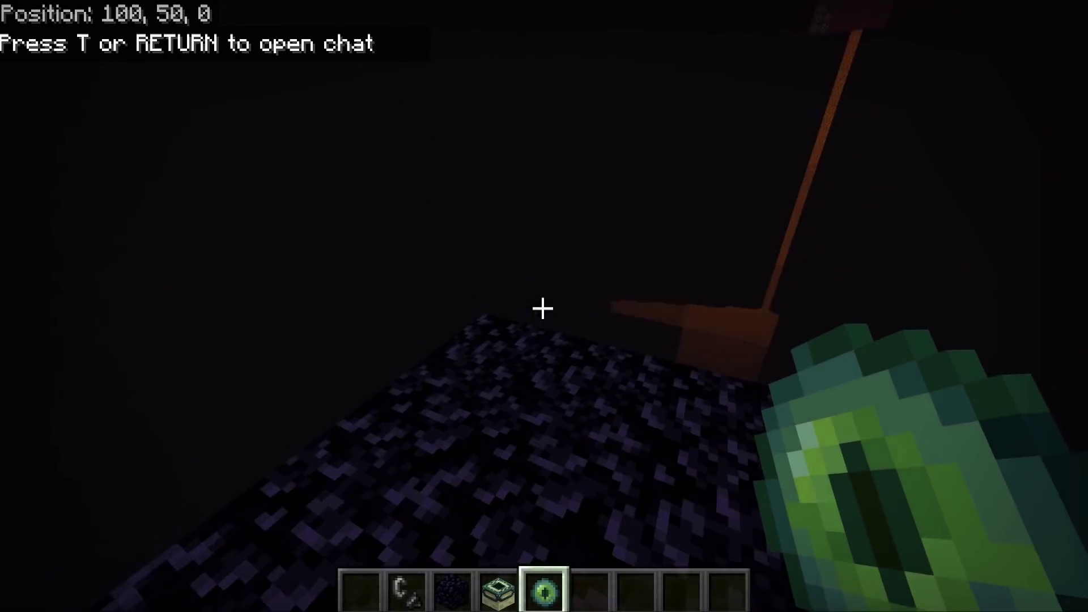
# Fly up from the obsidian arrival platform to examine the Nether terrain and its cut-off edges around the void
pyautogui.press('space')
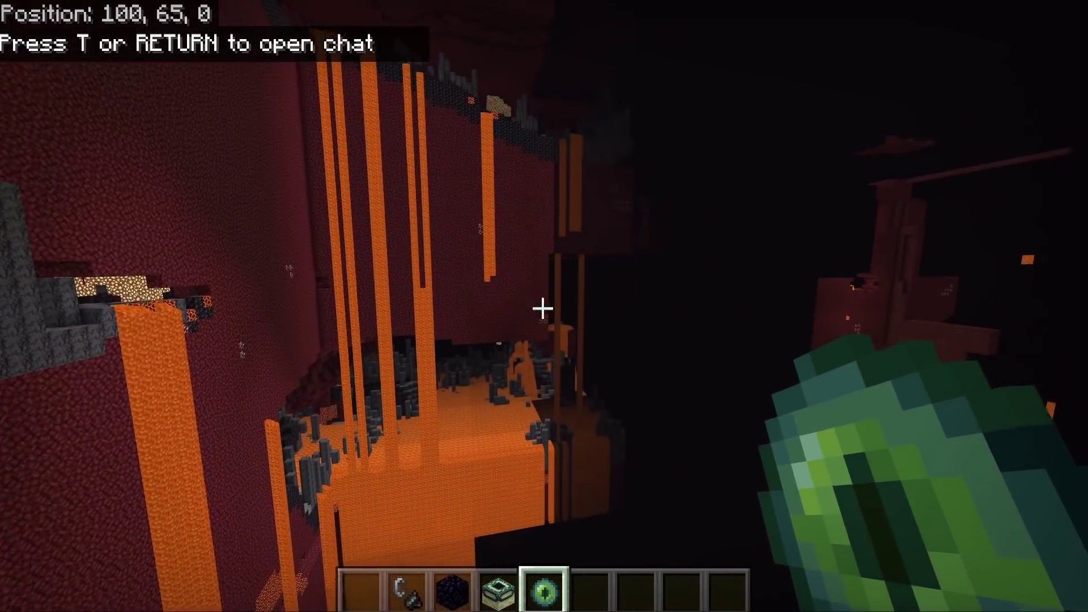
pyautogui.press('space')
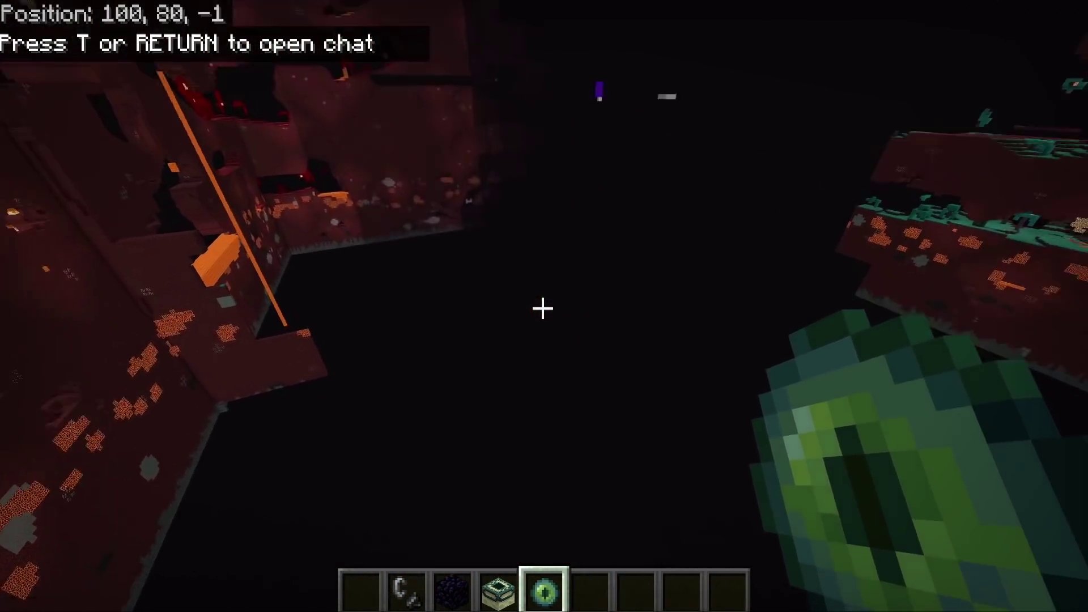
pyautogui.press('space')
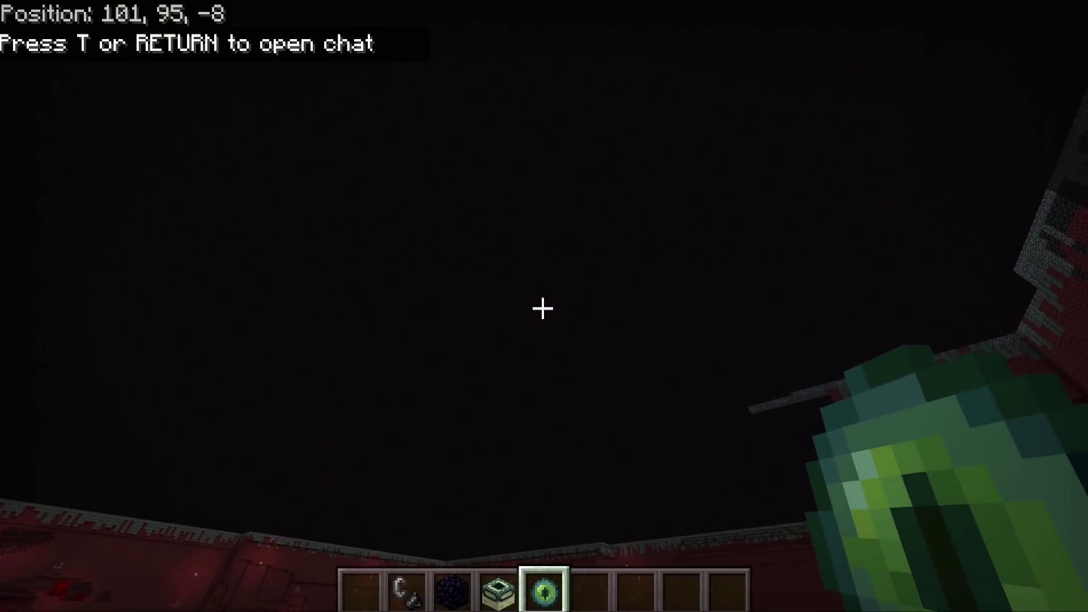
pyautogui.press('space')
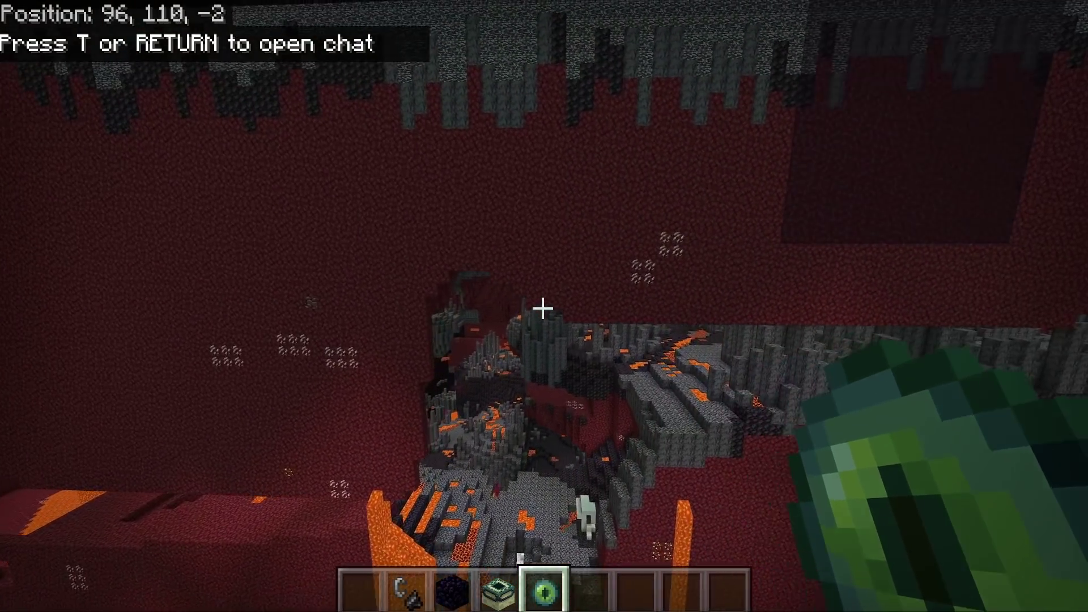
pyautogui.press('space')
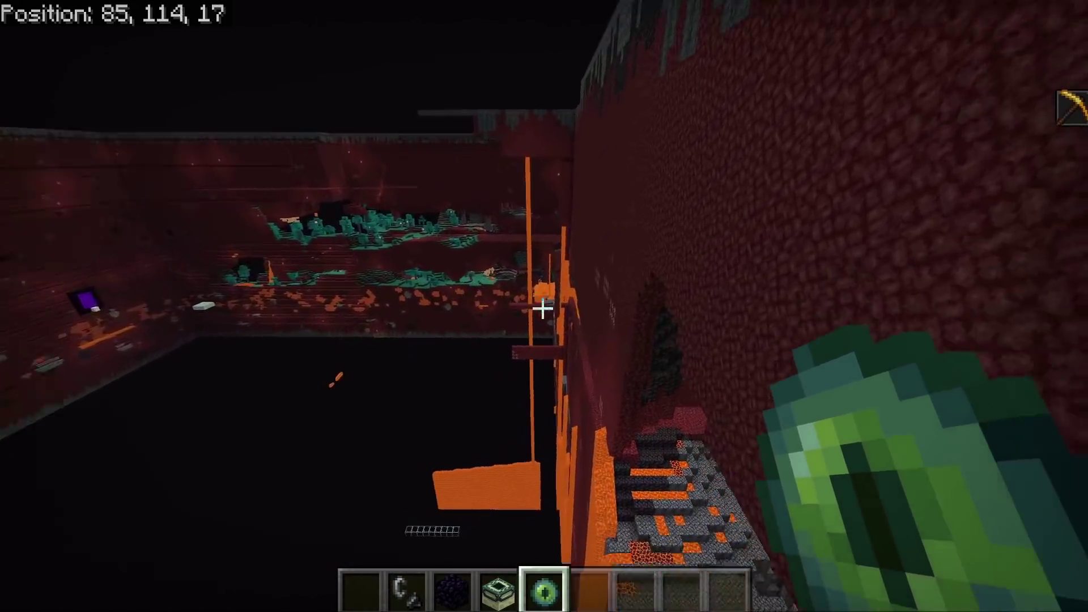
# Descend into the basalt area of the Nether and travel through the Nether portal near the beacon pyramid
pyautogui.press('shift')
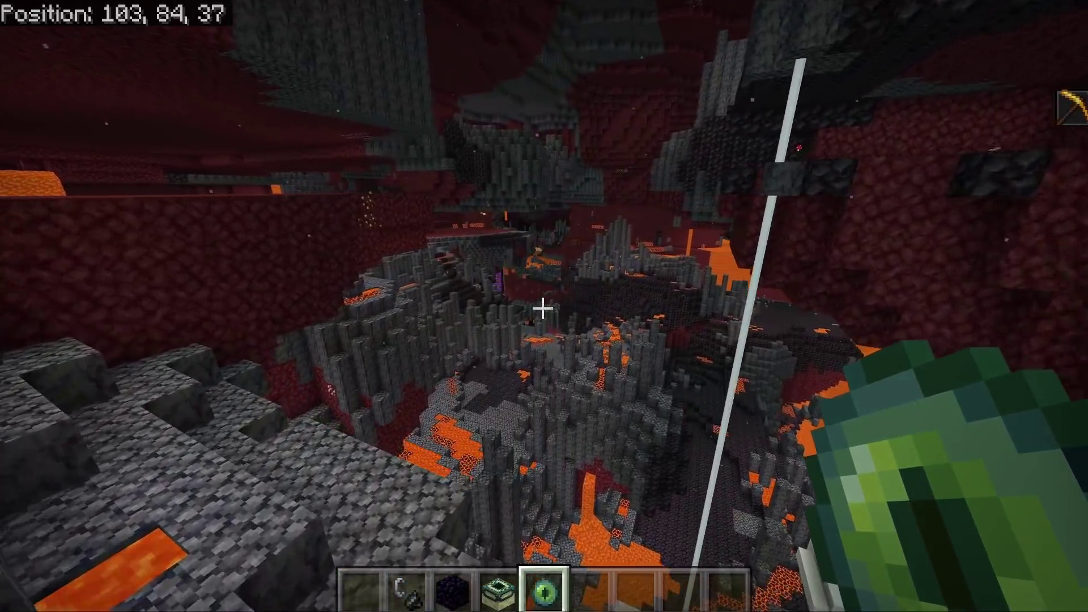
pyautogui.press('w')
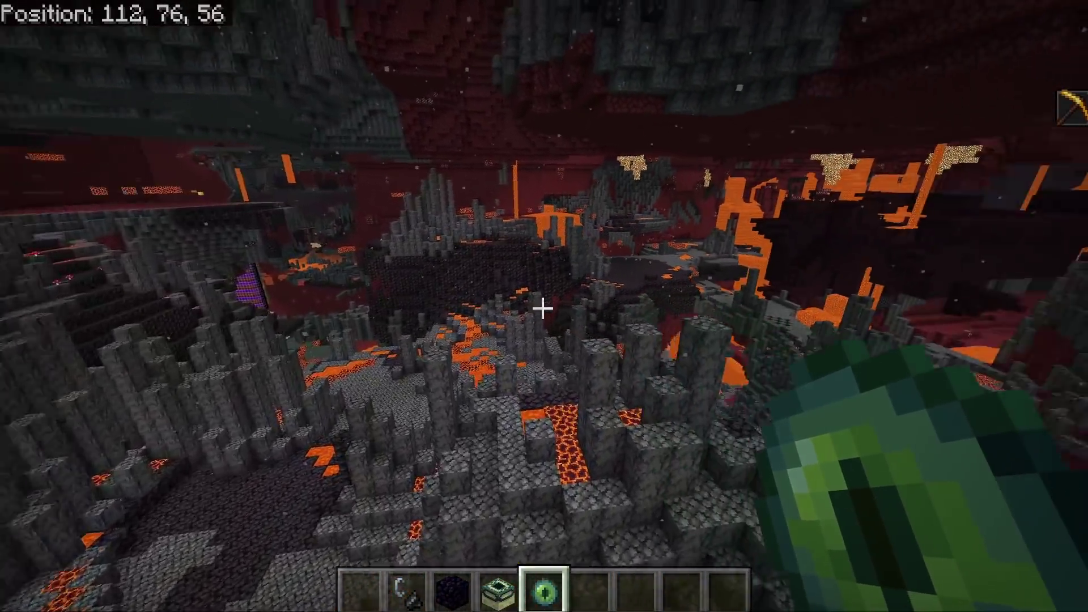
pyautogui.press('w')
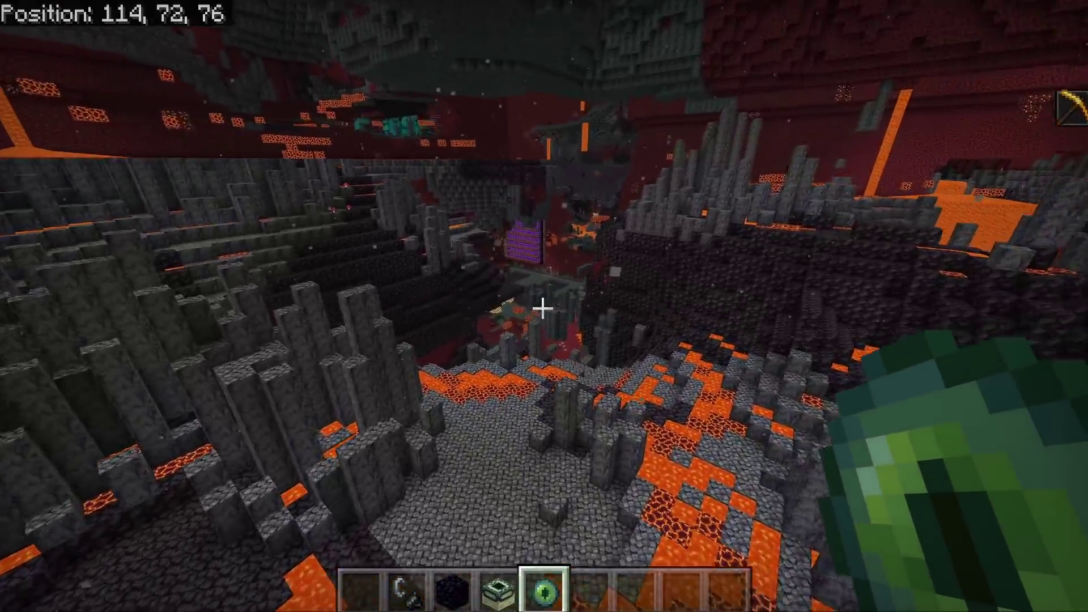
pyautogui.press('w')
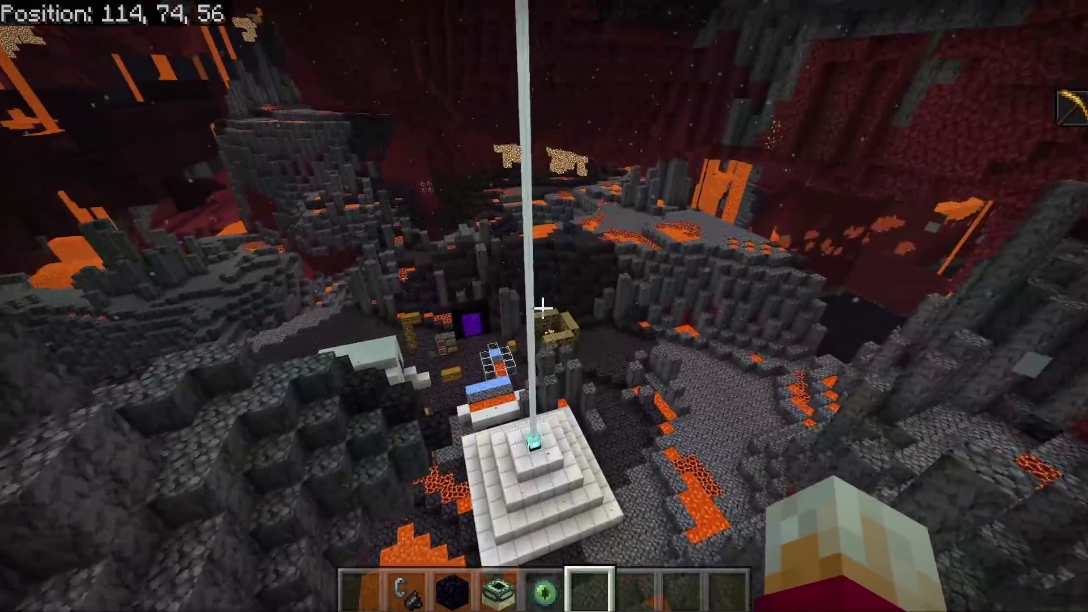
pyautogui.press('w')
pyautogui.press('w')
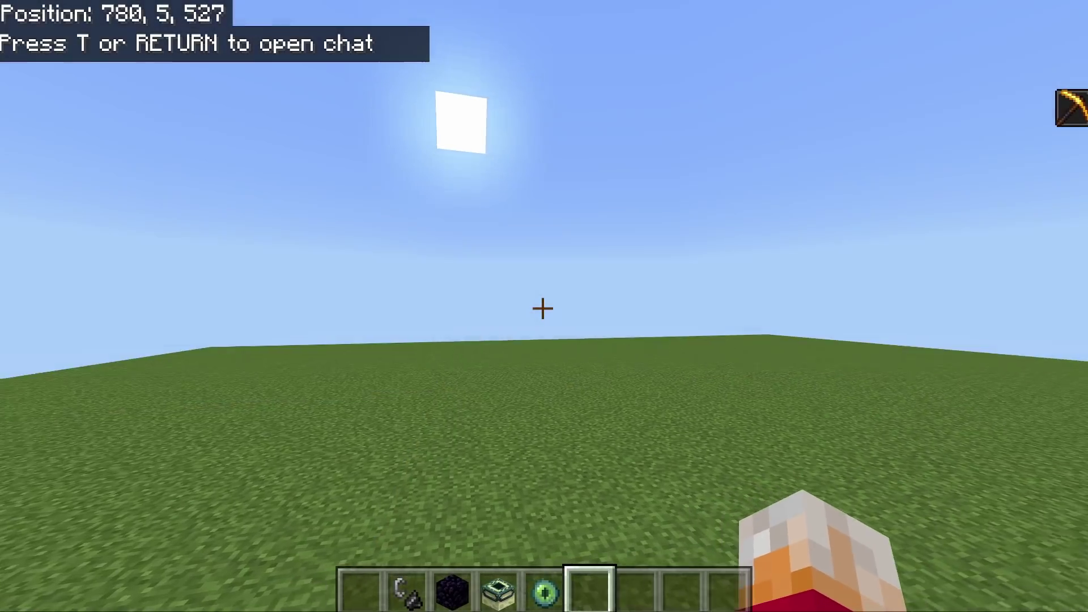
# Look around the flat grassland at the arrival point, including a front view of the character
pyautogui.press('w')
pyautogui.press('w')
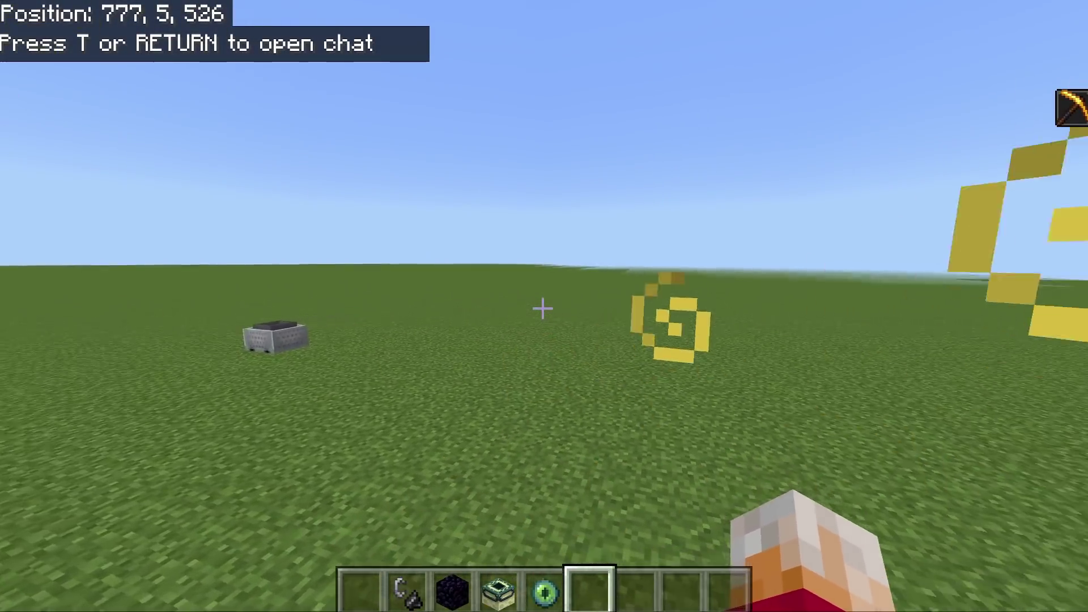
pyautogui.press('w')
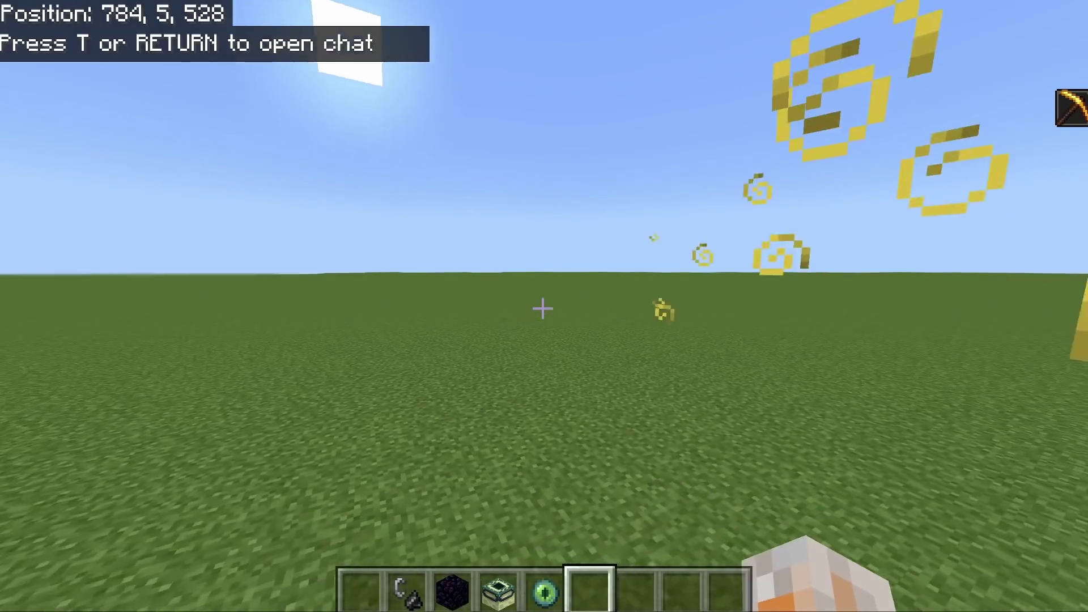
pyautogui.press('F5')
pyautogui.press('F5')
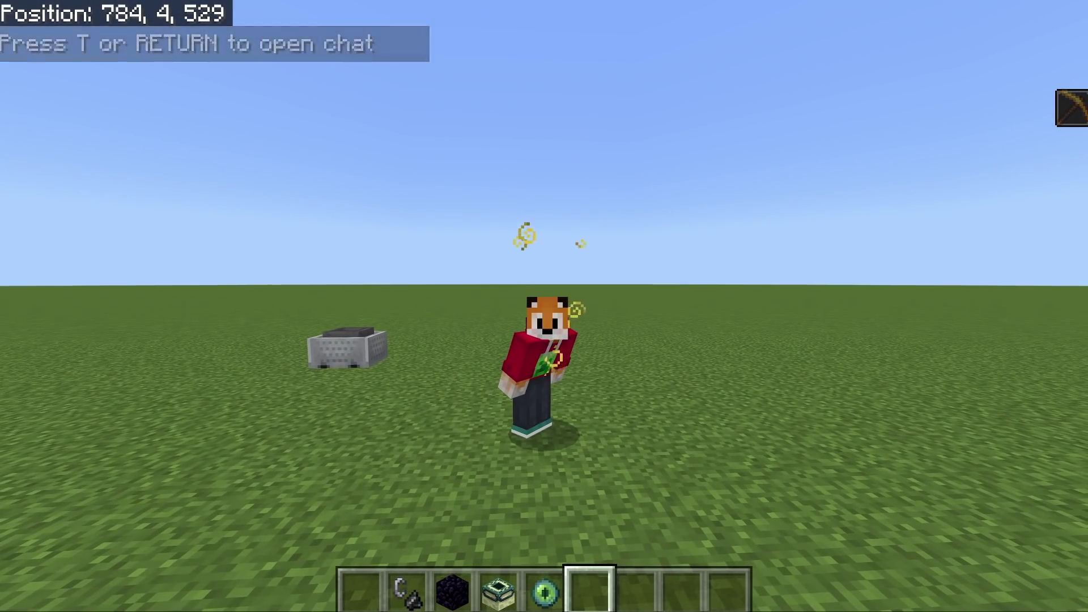
pyautogui.press('F5')
# Fly over the flat grassland to examine the minecarts scattered across it
pyautogui.press('space')
pyautogui.press('w')
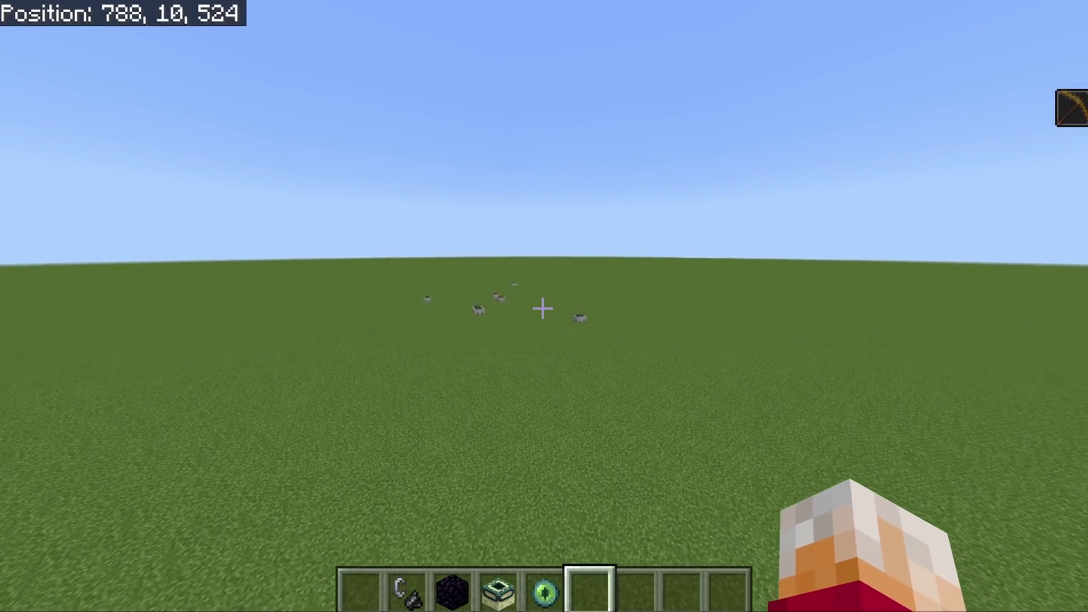
pyautogui.press('w')
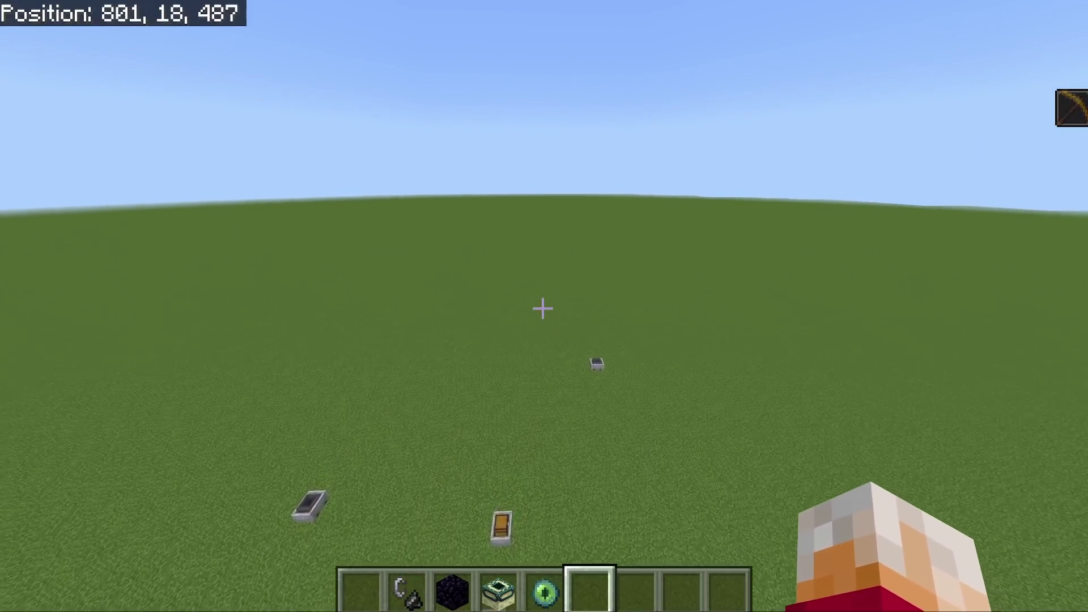
pyautogui.press('w')
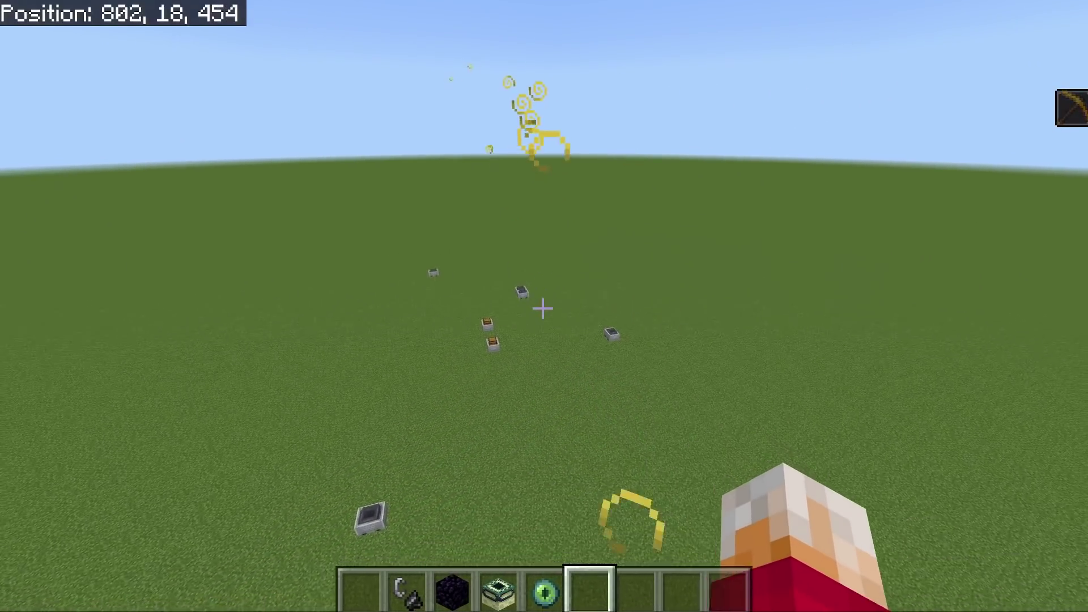
pyautogui.press('a')
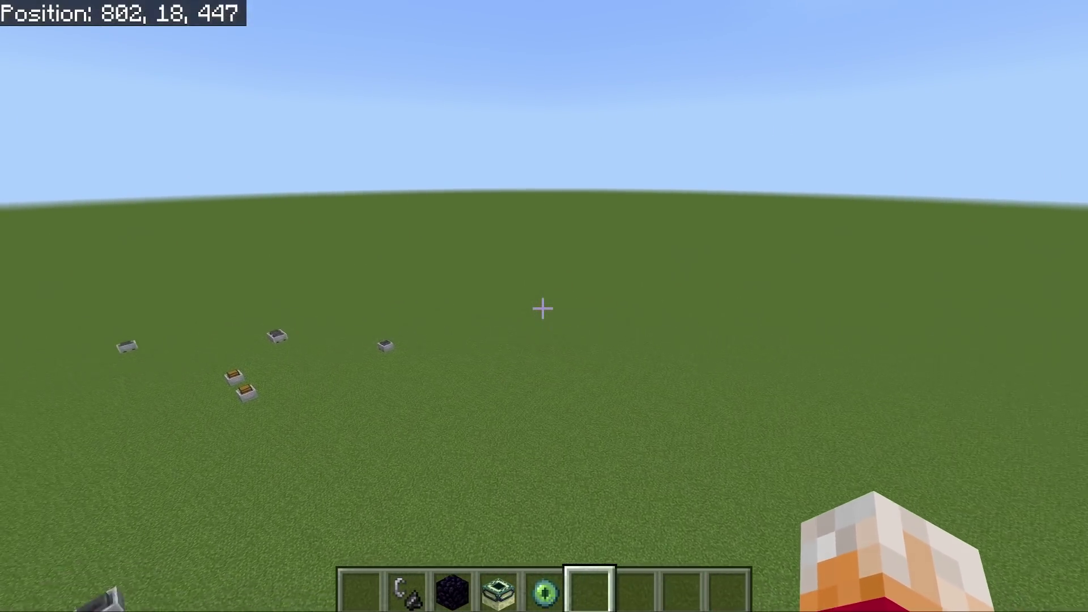
pyautogui.press('w')
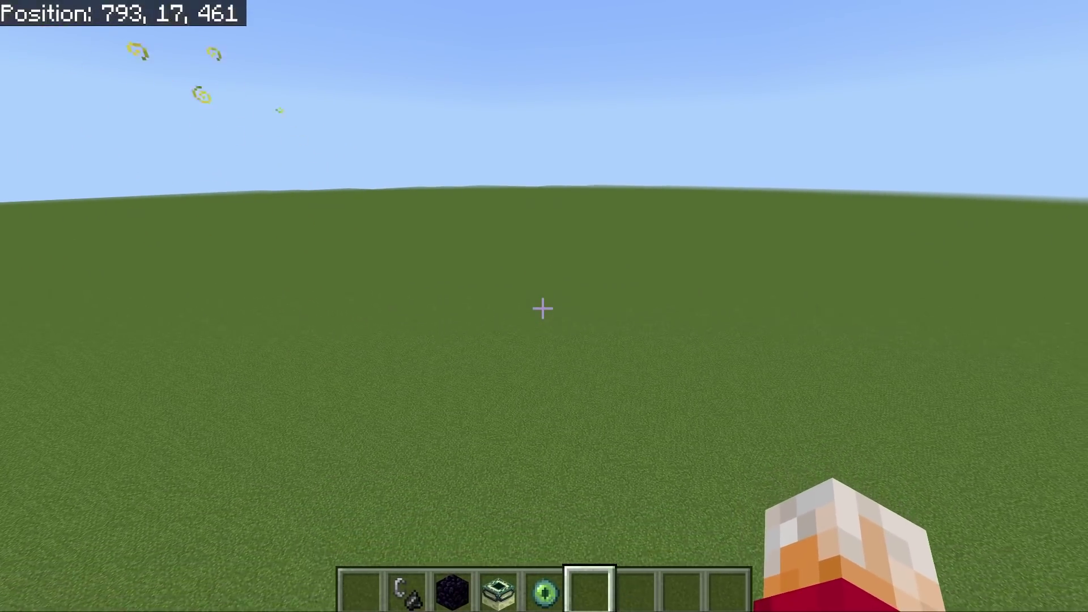
# Land on the grass in front-facing third-person view and inspect the area around the chest minecart
pyautogui.press('F5')
pyautogui.press('F5')
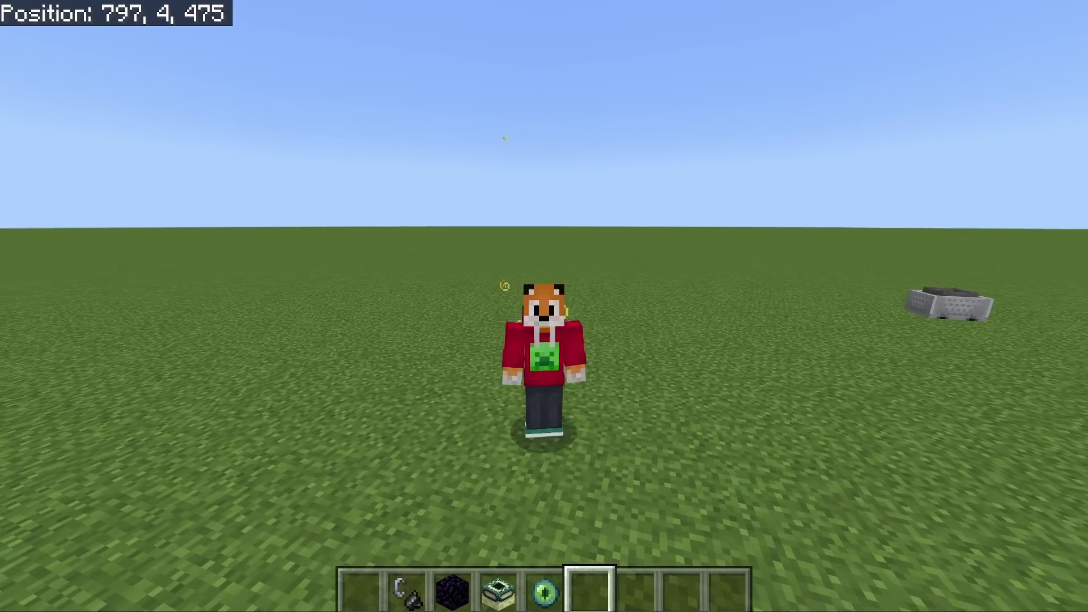
pyautogui.press('w')
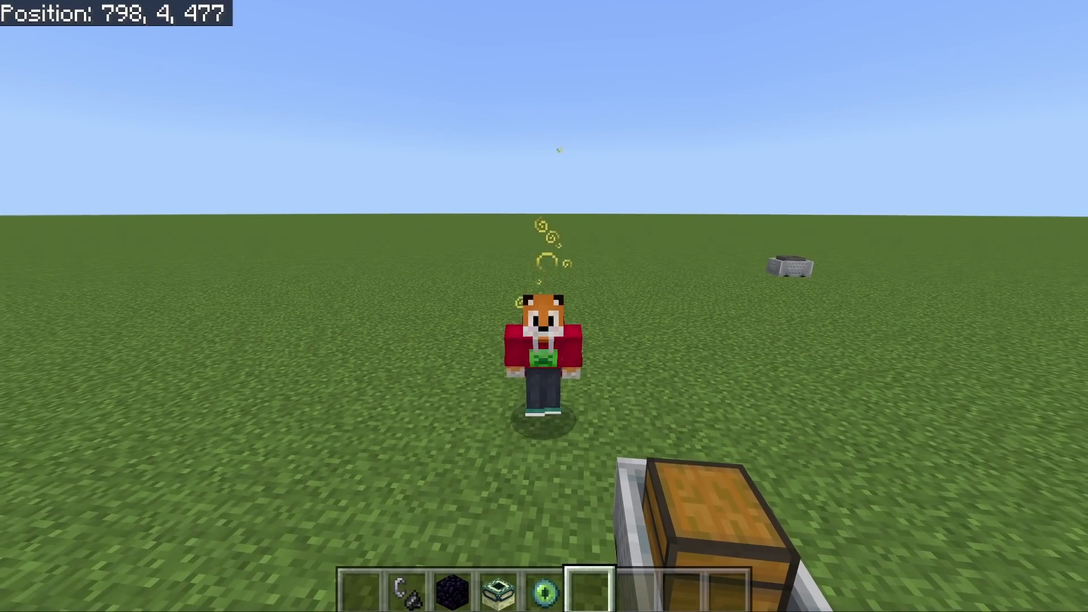
pyautogui.press('w')
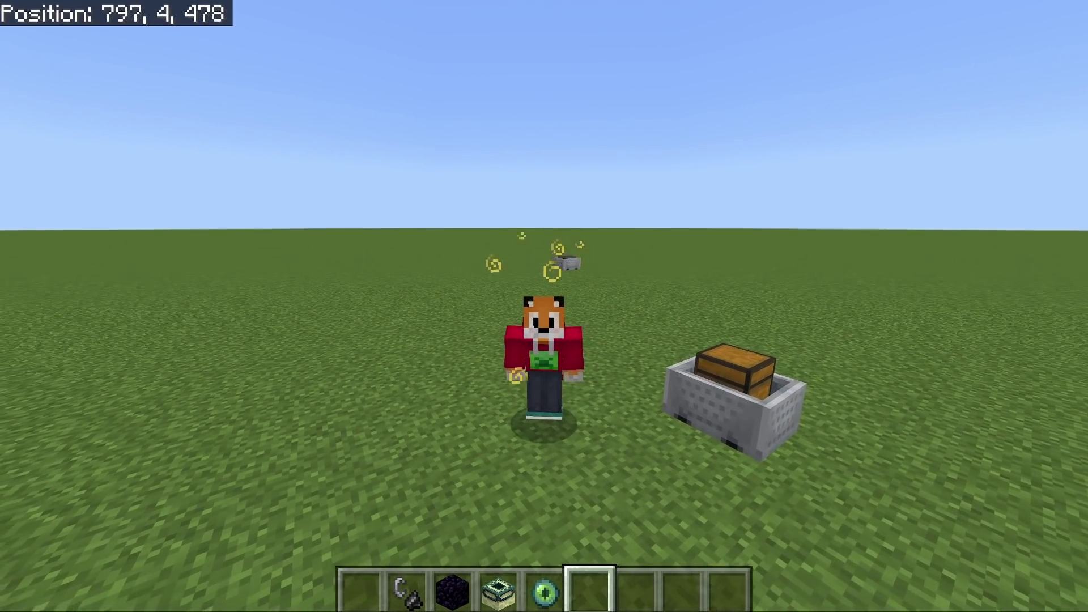
pyautogui.press('w')
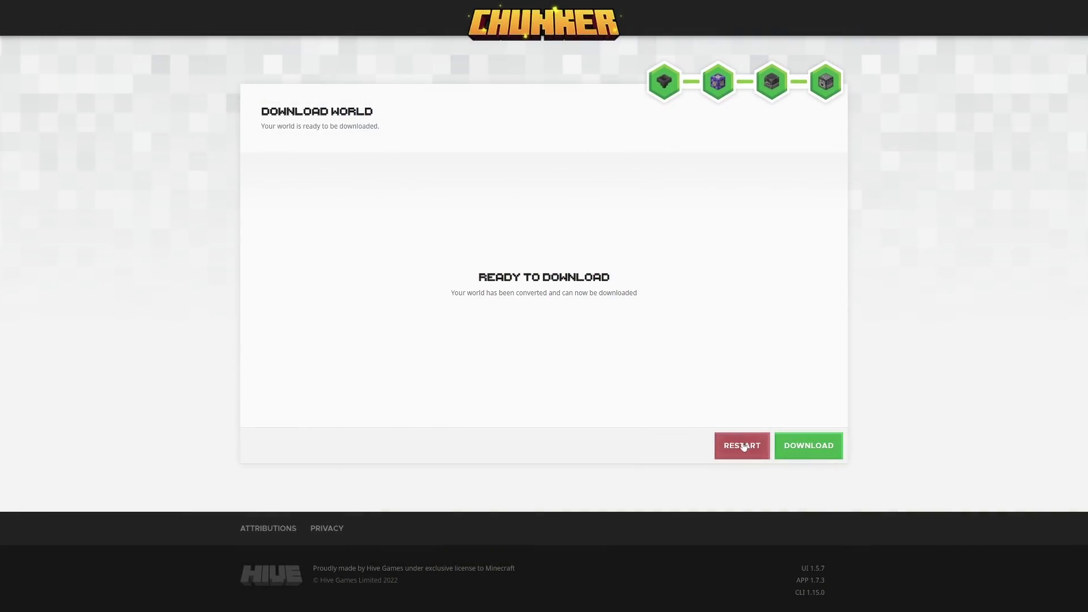
# Switch to Chunker, restart the conversion and upload the flatword folder from minecraftWorlds
pyautogui.click(743, 446)
pyautogui.click(482, 303)
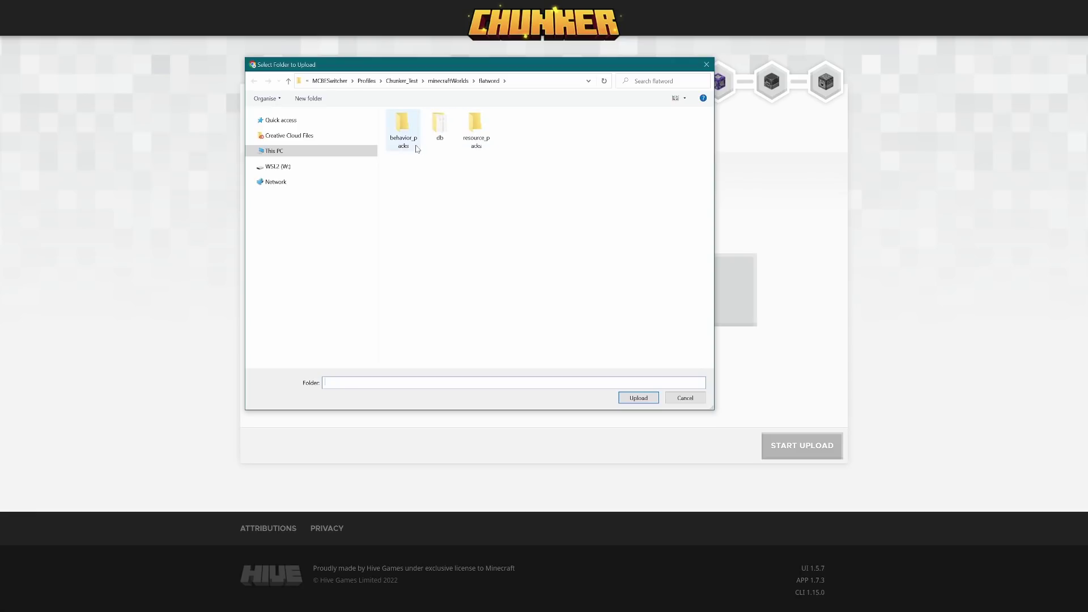
pyautogui.click(453, 80)
pyautogui.click(420, 141)
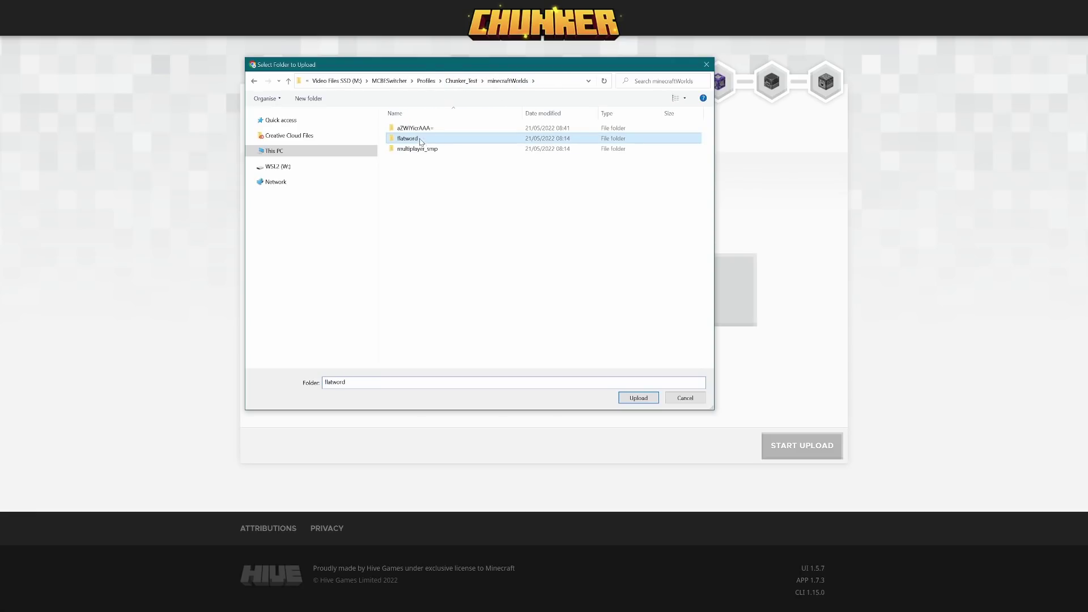
pyautogui.click(637, 397)
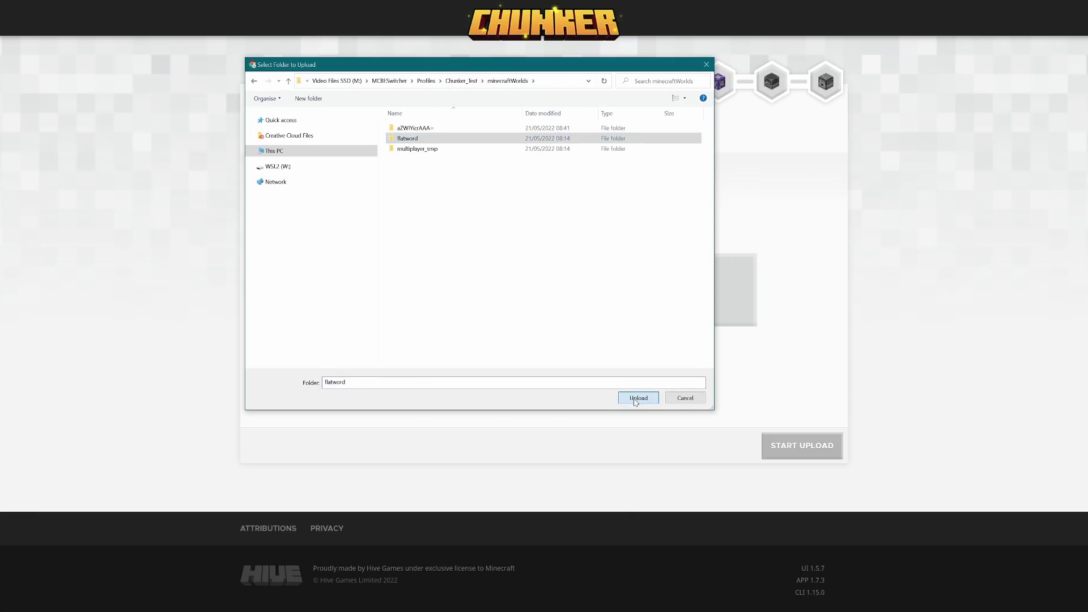
pyautogui.click(587, 35)
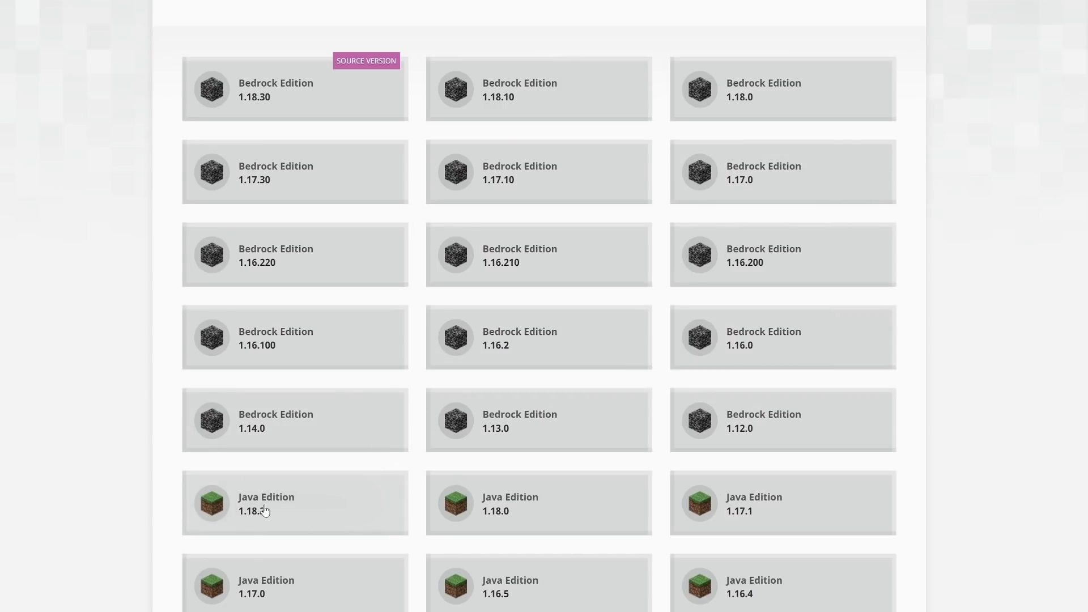
# Choose Java Edition 1.18.2 as the output version for the conversion
pyautogui.click(308, 508)
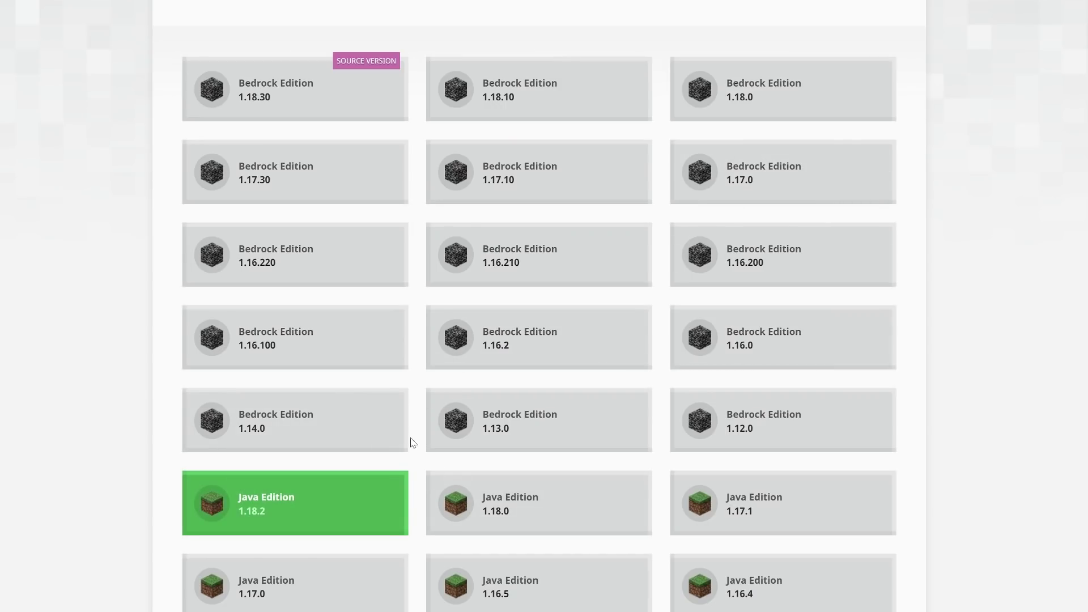
# Enter Advanced Mode and prune the Overworld to the chunk region from -10, -10 to 10, 10
pyautogui.scroll(-4, 389, 444)
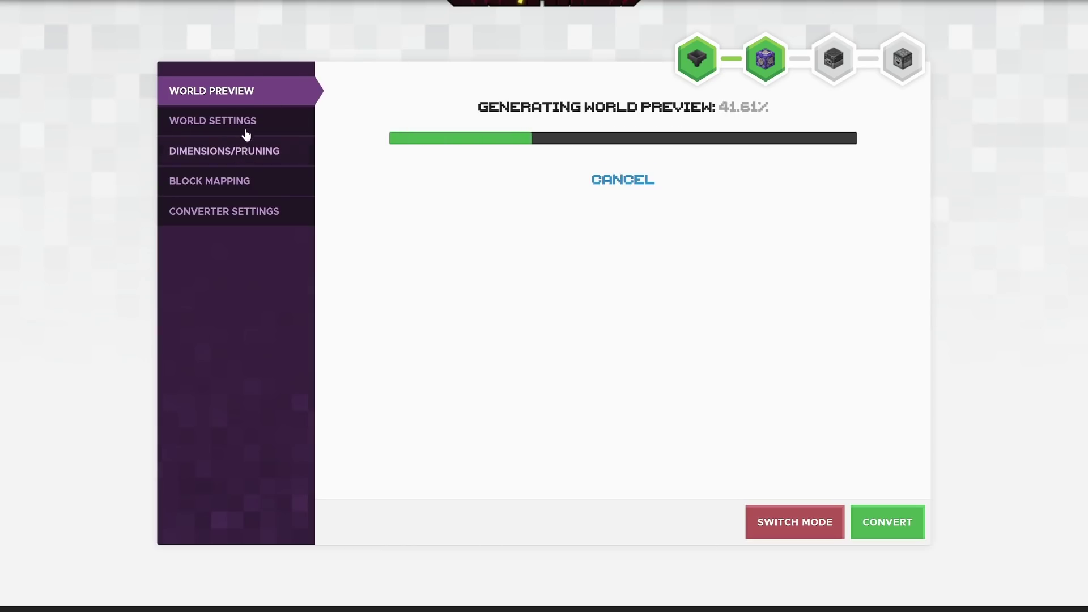
pyautogui.click(256, 159)
pyautogui.click(892, 274)
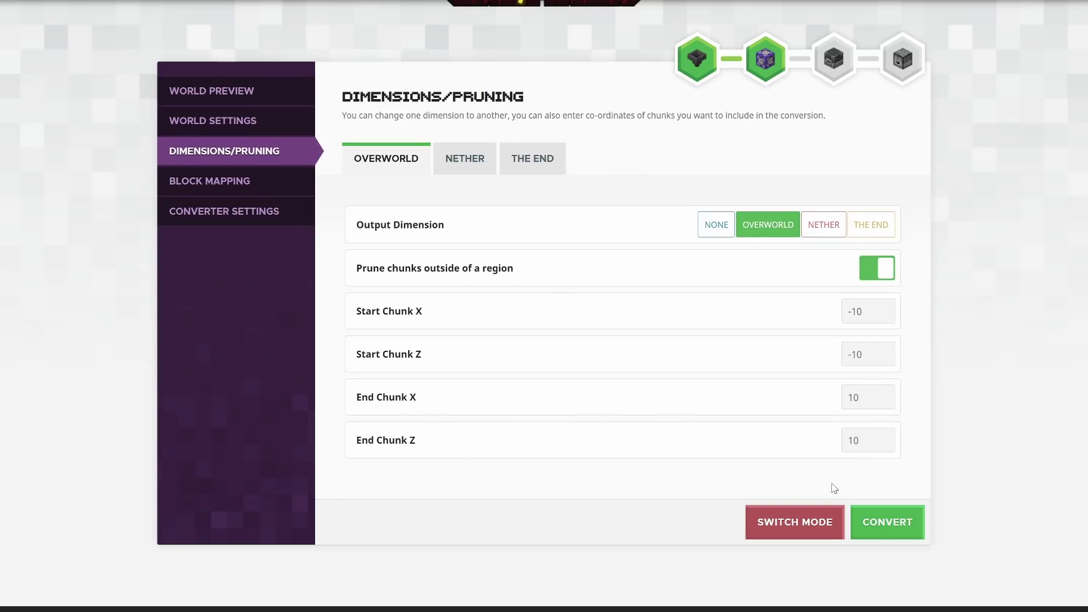
# Set the Nether and The End output dimensions to None, recheck the Overworld settings and start the conversion
pyautogui.click(464, 165)
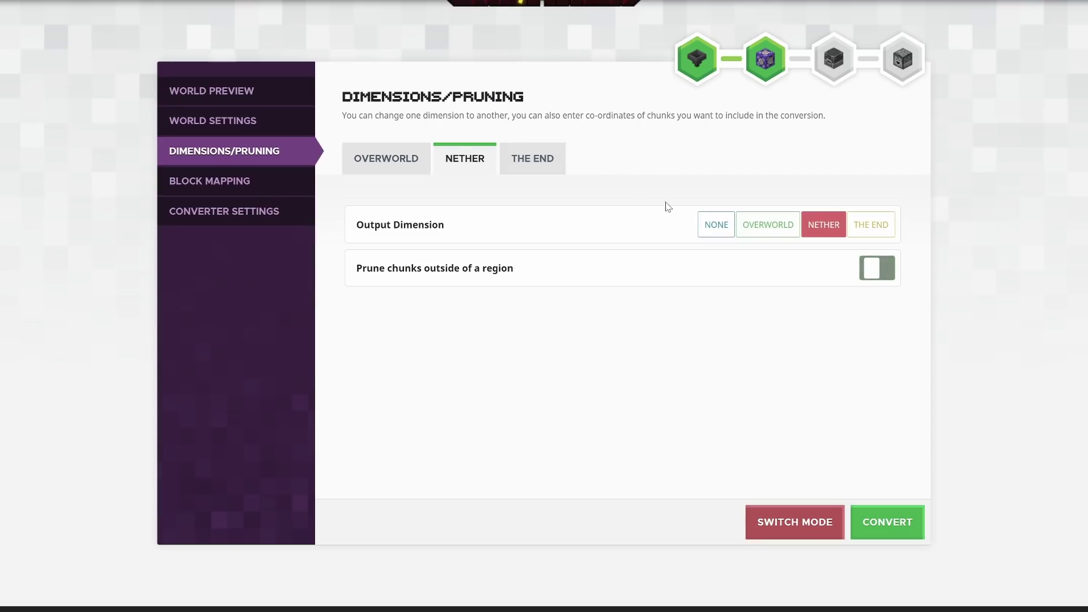
pyautogui.click(708, 232)
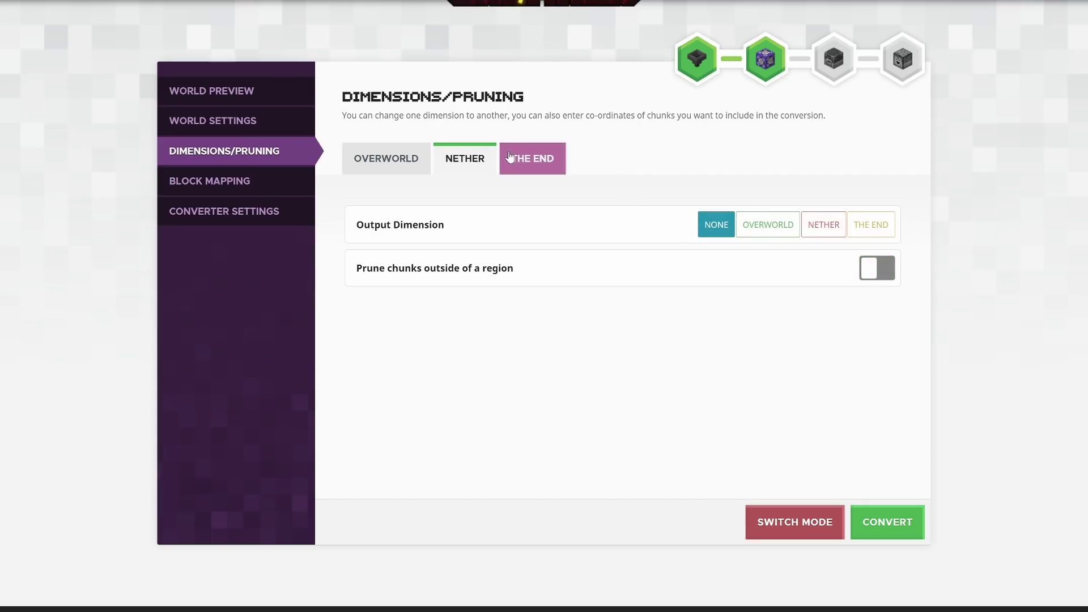
pyautogui.click(721, 234)
pyautogui.click(366, 161)
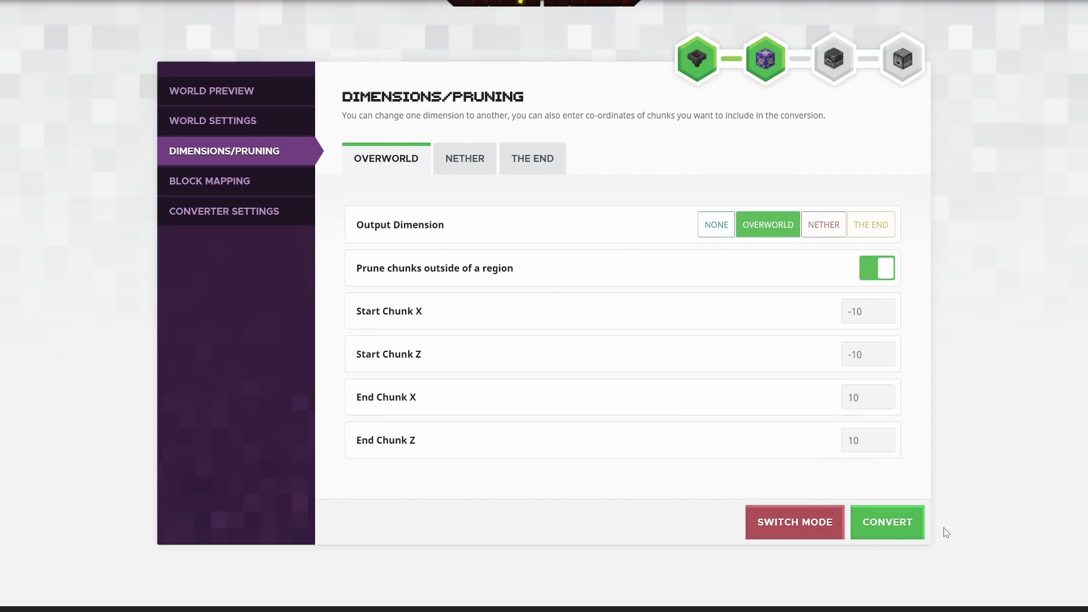
pyautogui.click(910, 528)
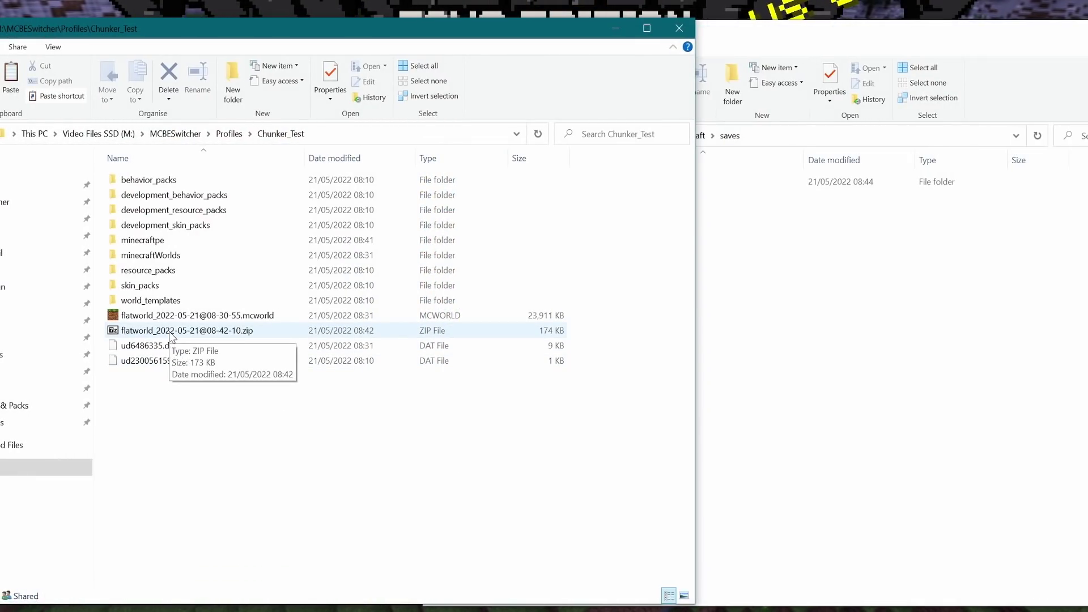
pyautogui.doubleClick(173, 334)
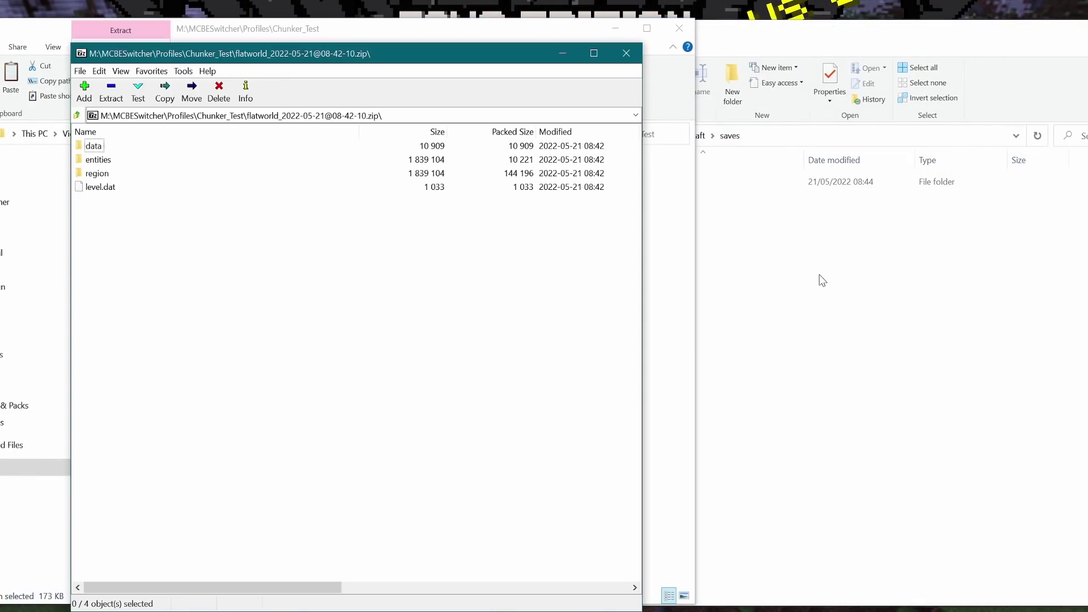
pyautogui.click(818, 281)
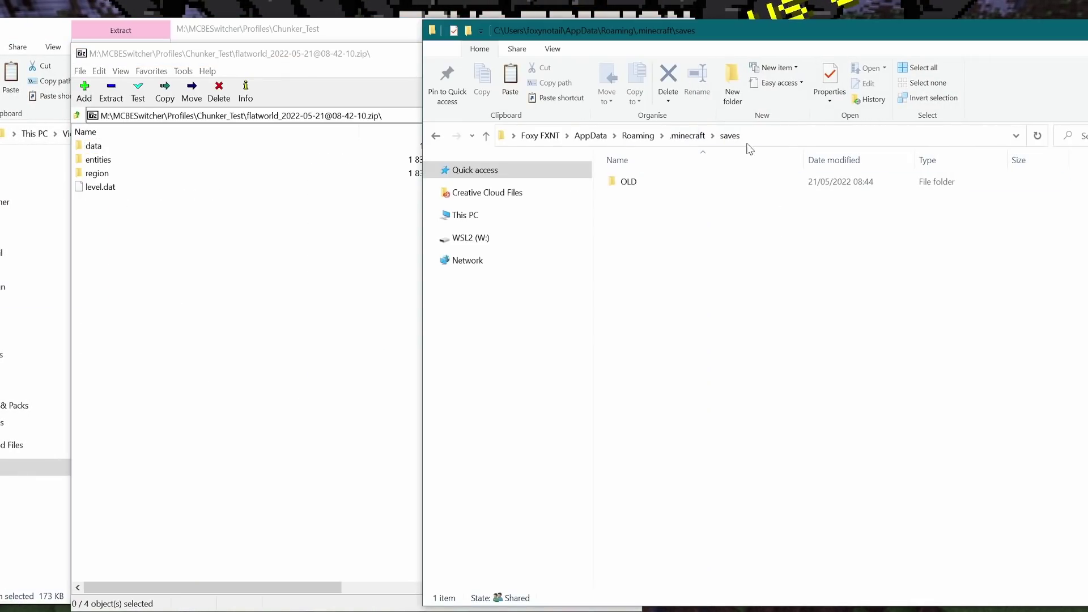
pyautogui.click(739, 98)
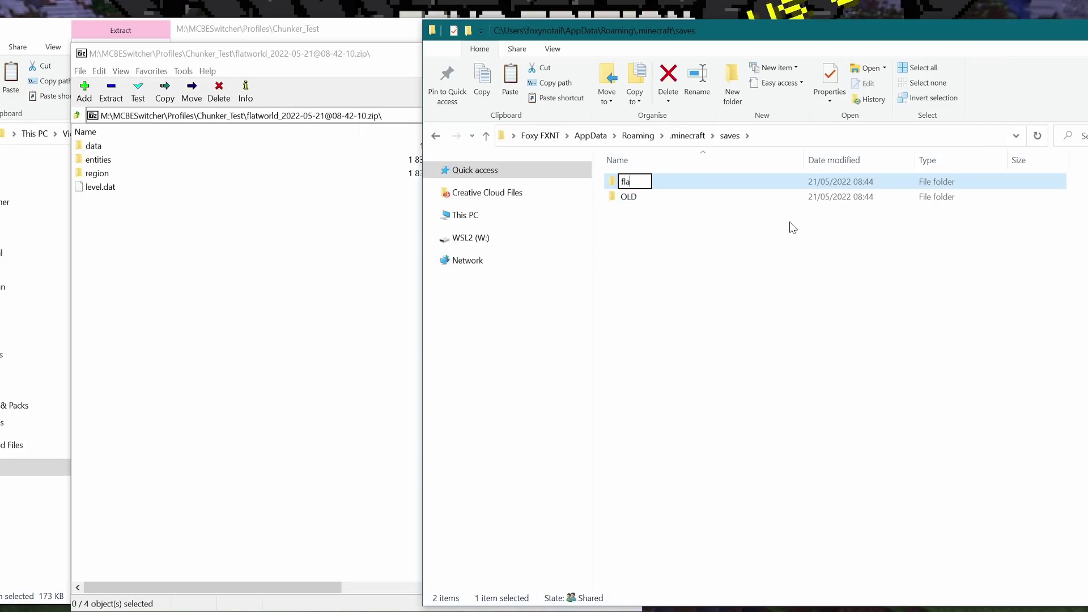
pyautogui.write('flat')
pyautogui.write('world')
pyautogui.press('Return')
pyautogui.moveTo(170, 241); pyautogui.dragTo(92, 164)
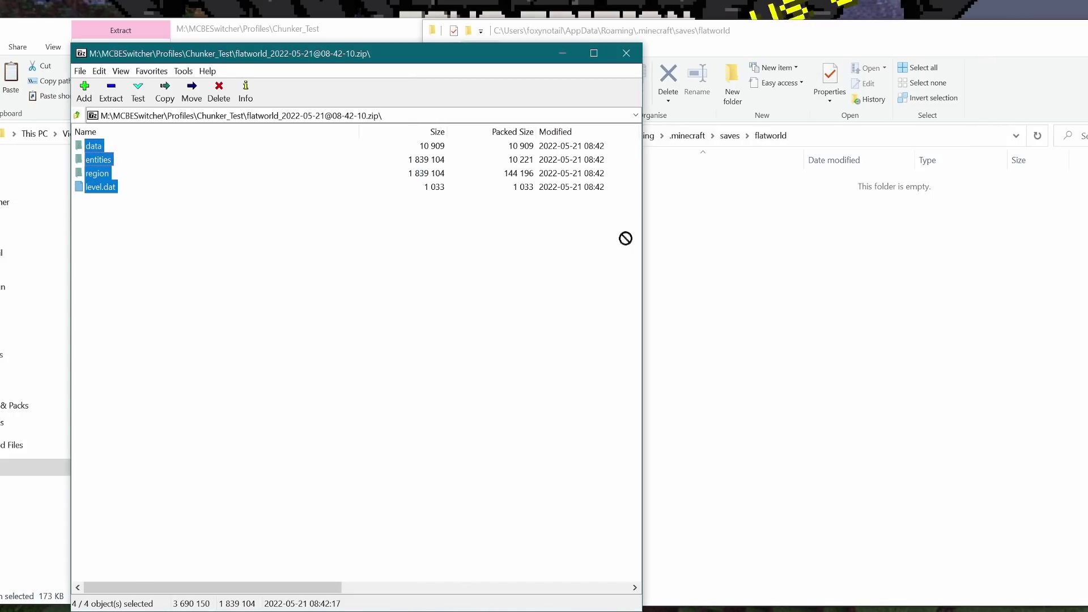
pyautogui.moveTo(625, 238); pyautogui.dragTo(727, 261)
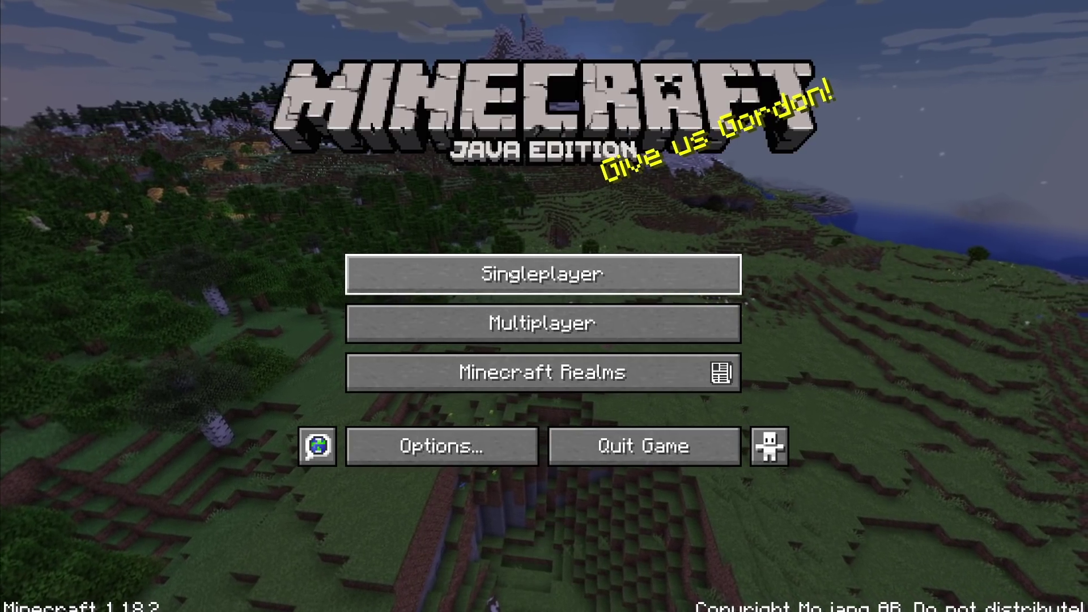
# Switch to Minecraft Java Edition, load the flatworld singleplayer world and display the debug information
pyautogui.click(508, 273)
pyautogui.click(369, 164)
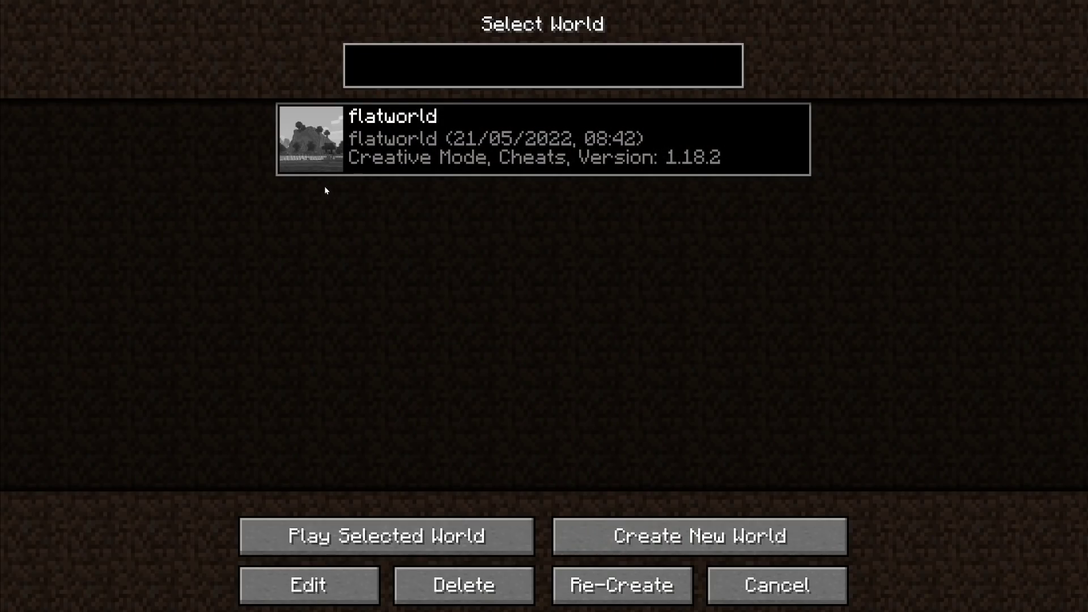
pyautogui.click(308, 149)
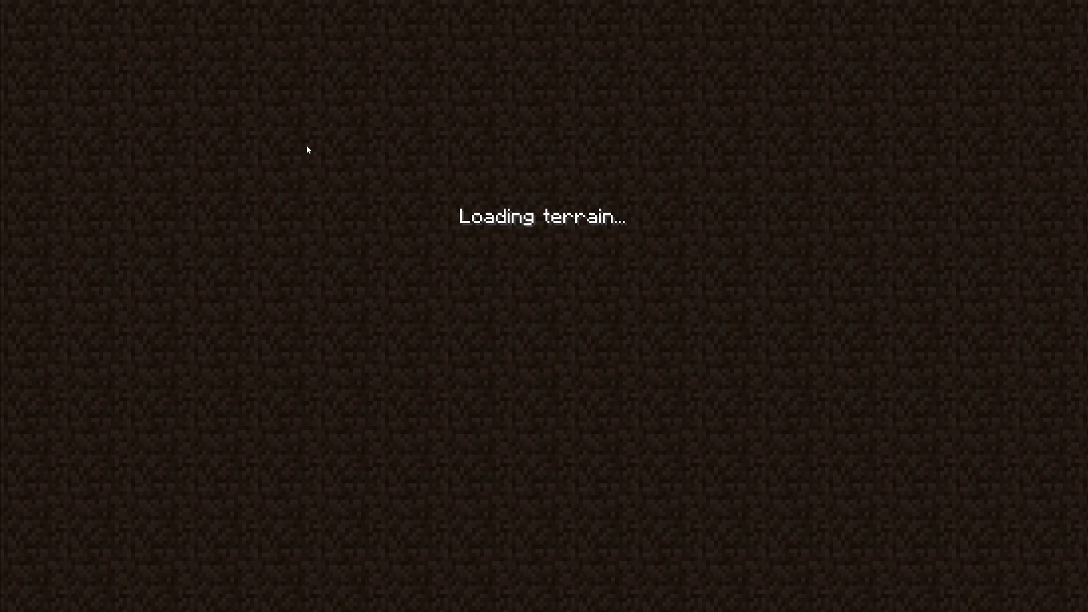
pyautogui.press('F3')
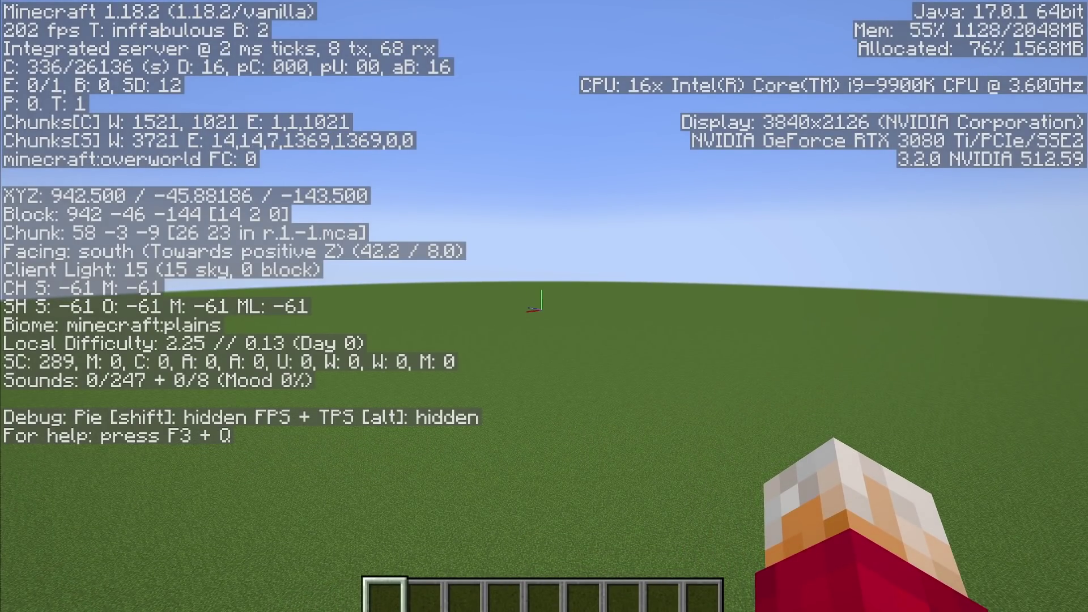
# Teleport the player to 0 5 0 and then up to 0 100 0
pyautogui.write('/tp')
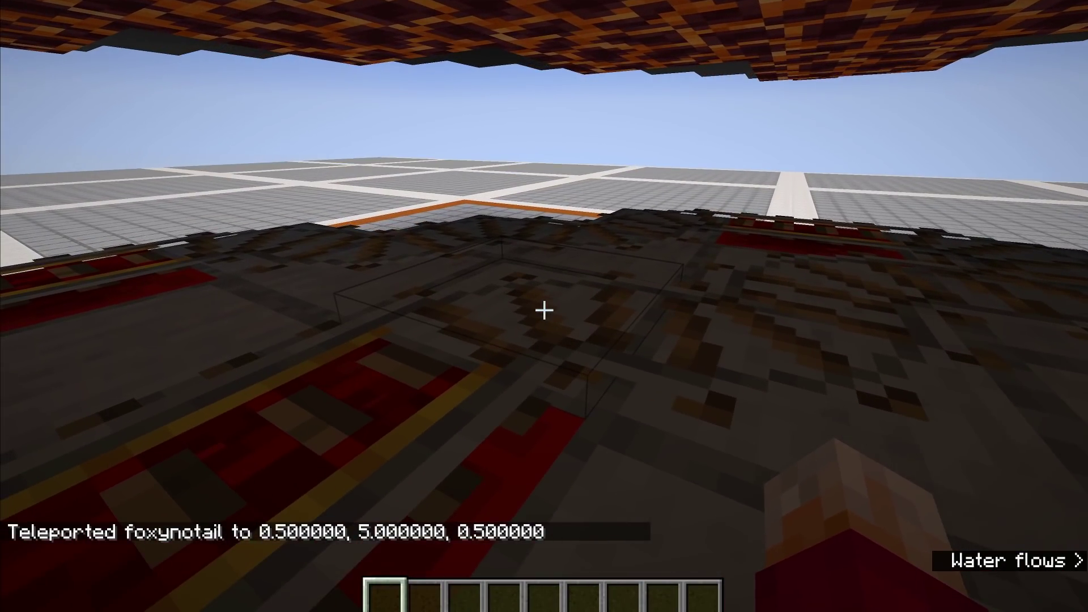
pyautogui.press('t')
pyautogui.press('Up')
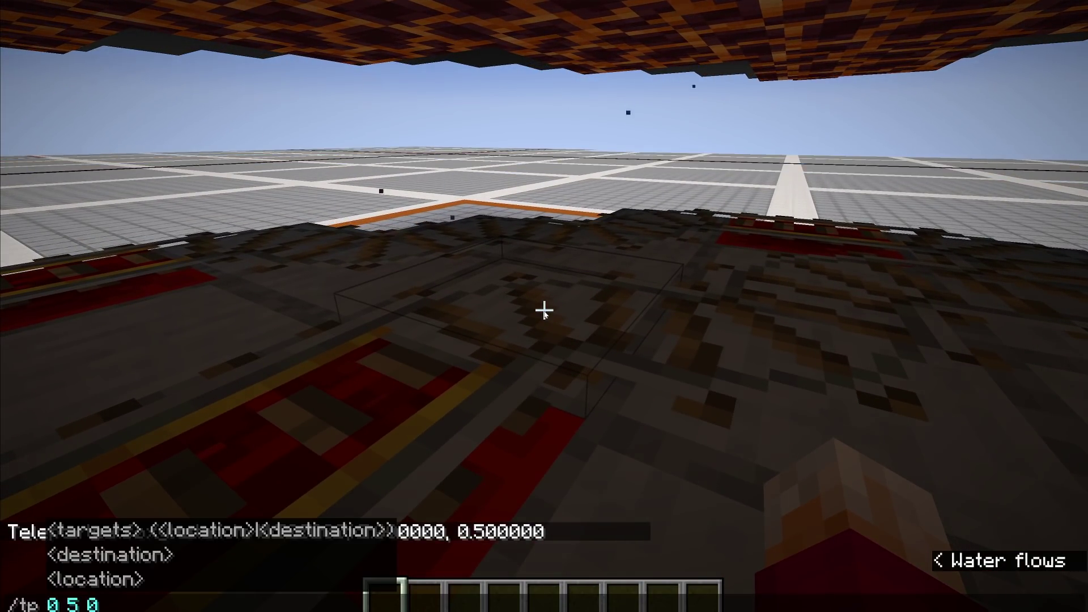
pyautogui.press('Left')
pyautogui.press('Left')
pyautogui.press('BackSpace')
pyautogui.write('100')
pyautogui.press('Return')
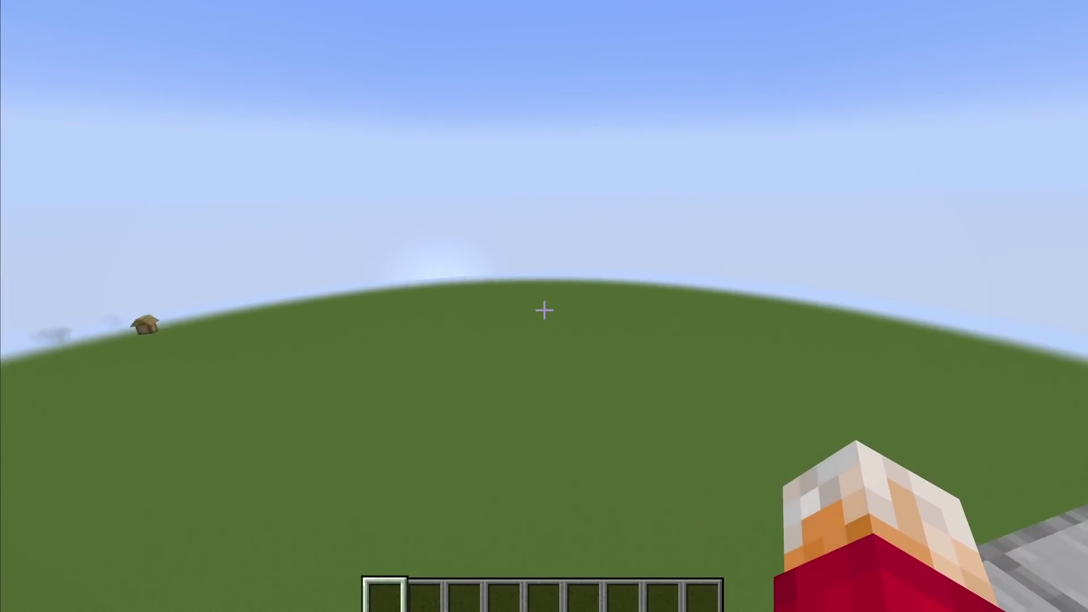
# View the stone platform's edge in front-facing third person and display the debug coordinates
pyautogui.press('F5')
pyautogui.press('F5')
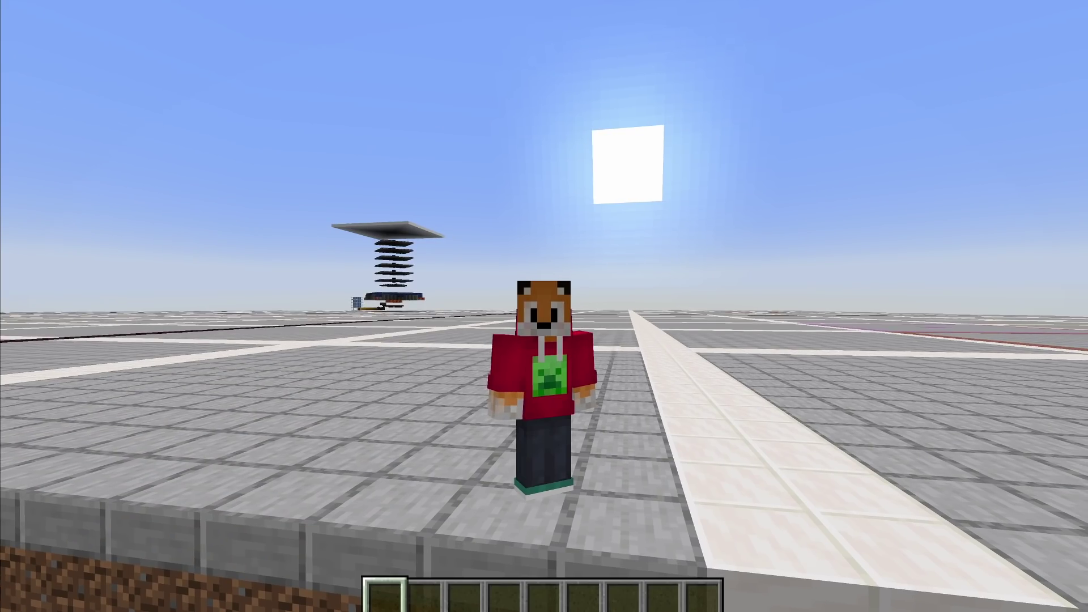
pyautogui.press('F3')
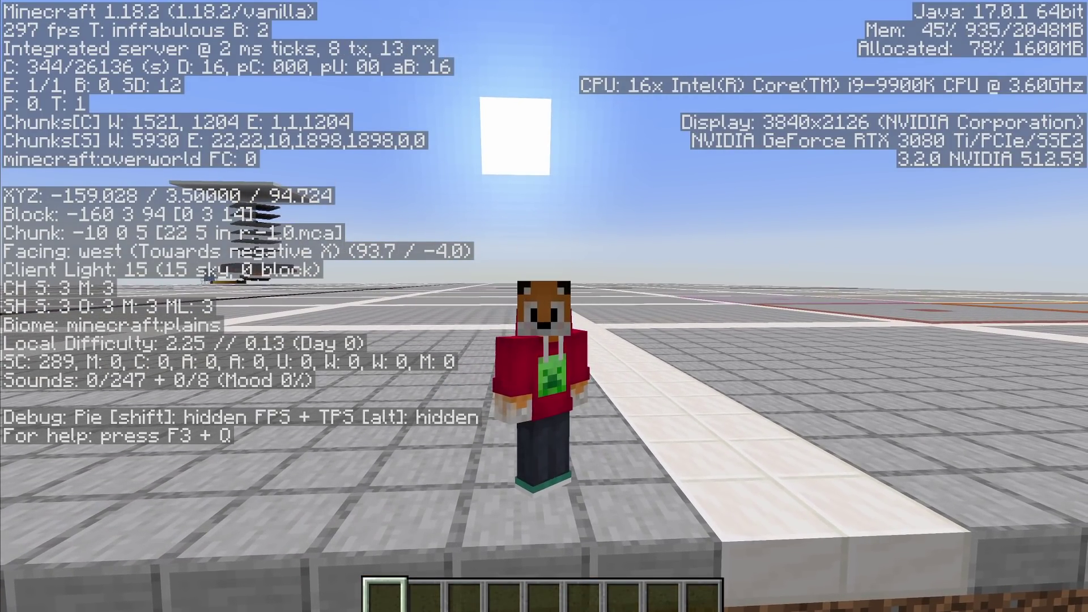
# Inspect the grassland beyond the pruned region and the platform's underside, cycling through the camera perspectives
pyautogui.press('F5')
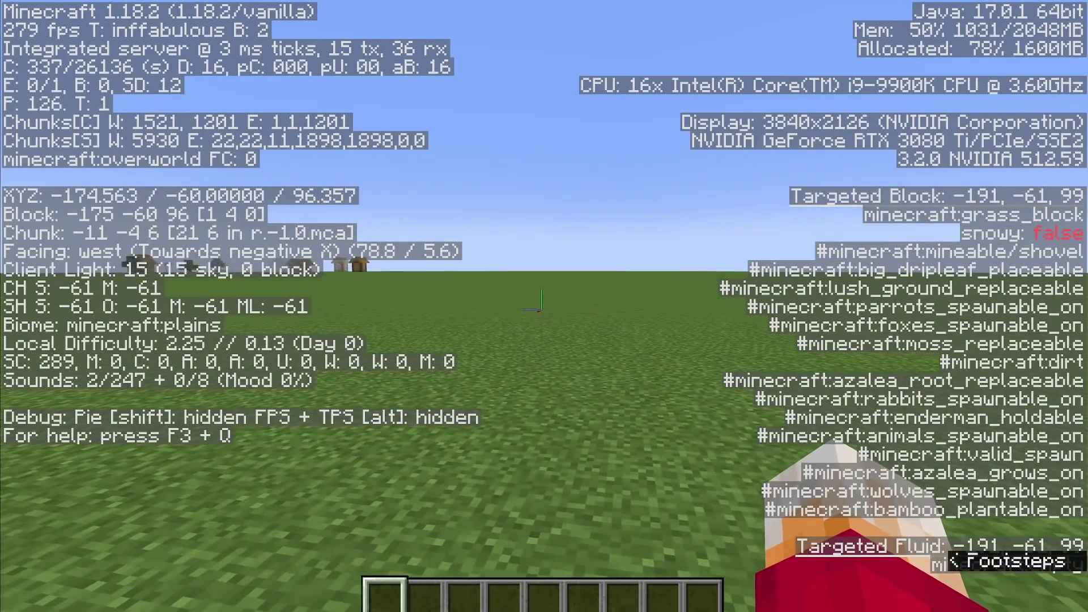
pyautogui.press('F5')
pyautogui.press('F5')
pyautogui.press('F5')
pyautogui.press('F5')
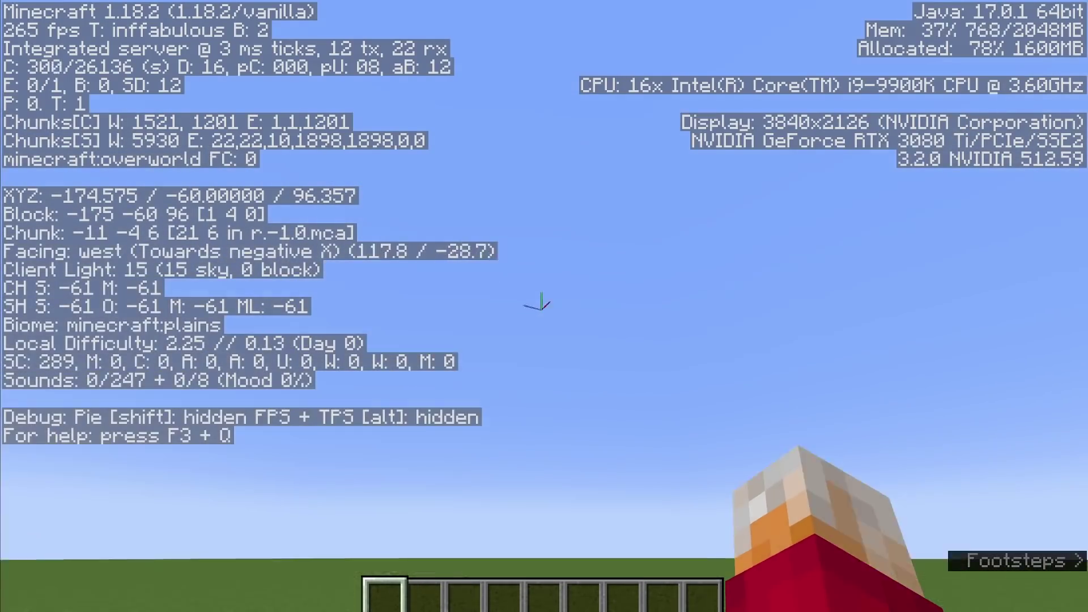
pyautogui.press('s')
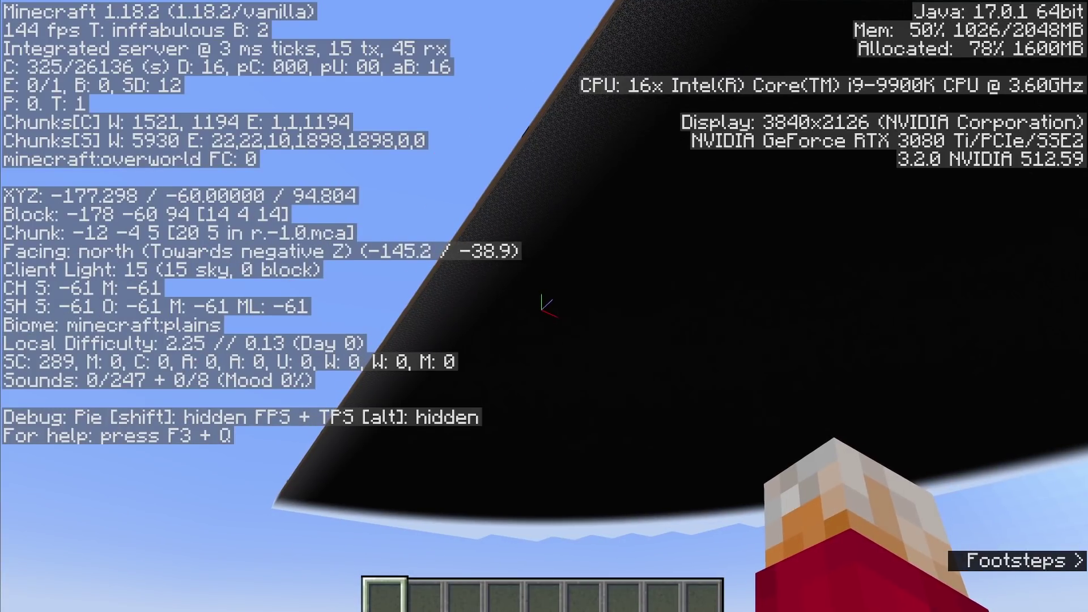
pyautogui.press('F5')
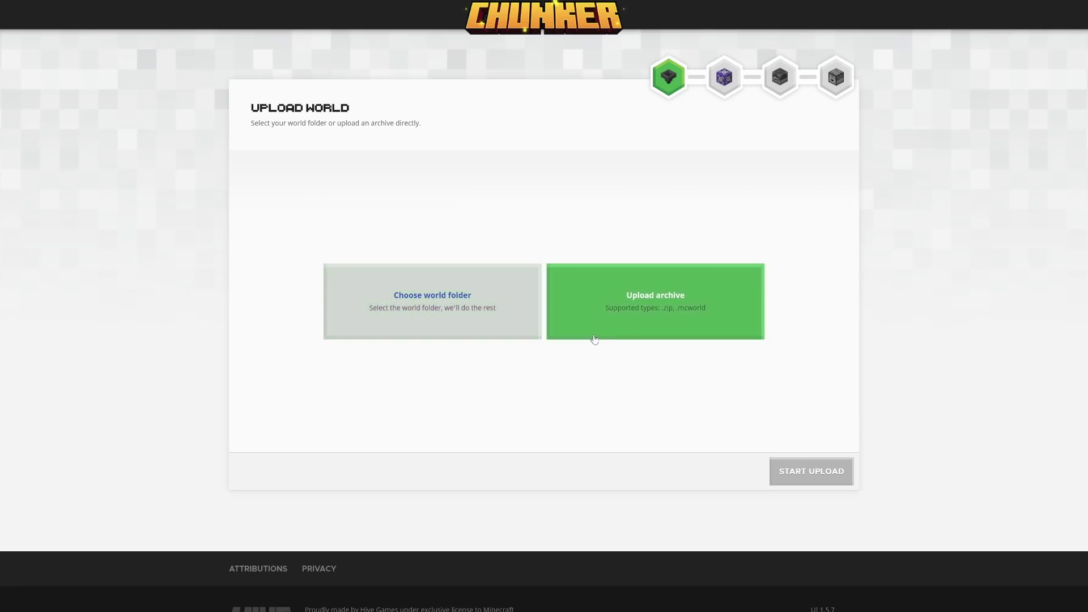
# Switch to Chunker and upload the flatword folder from minecraftWorlds
pyautogui.click(512, 335)
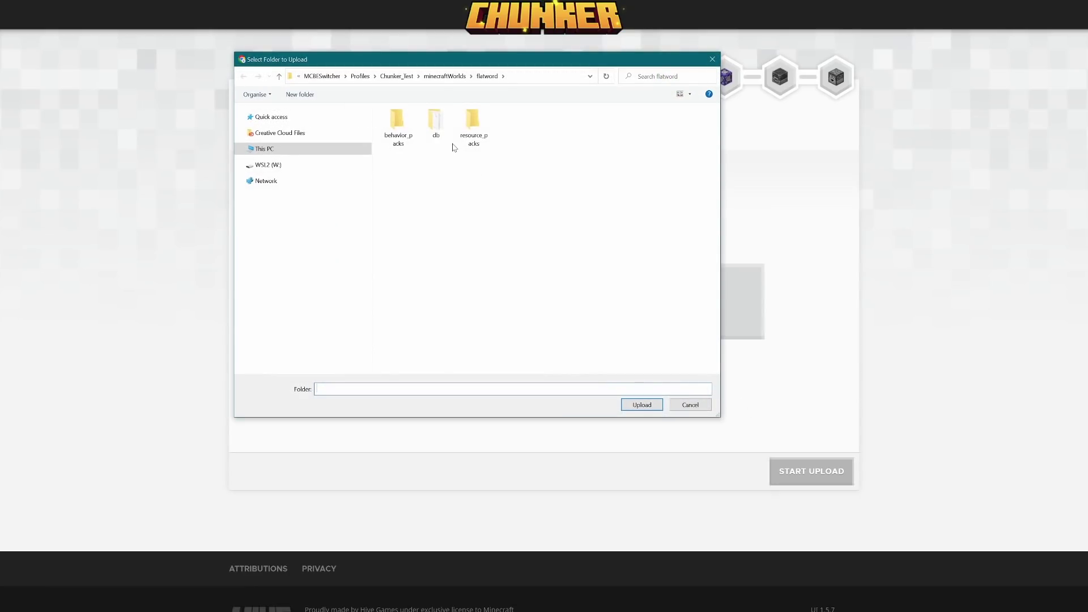
pyautogui.click(450, 76)
pyautogui.click(405, 134)
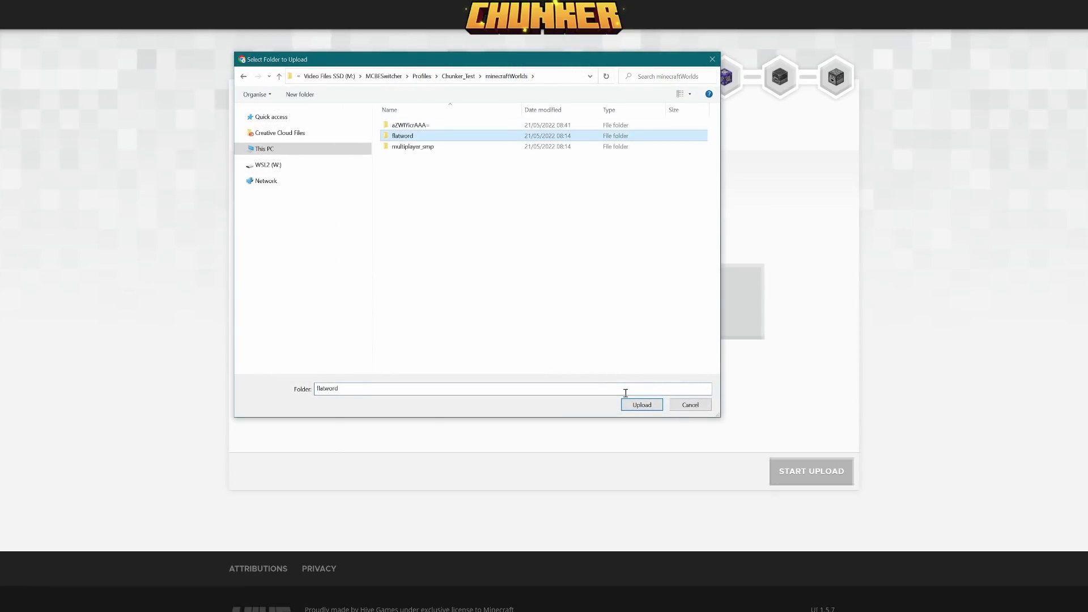
pyautogui.click(641, 404)
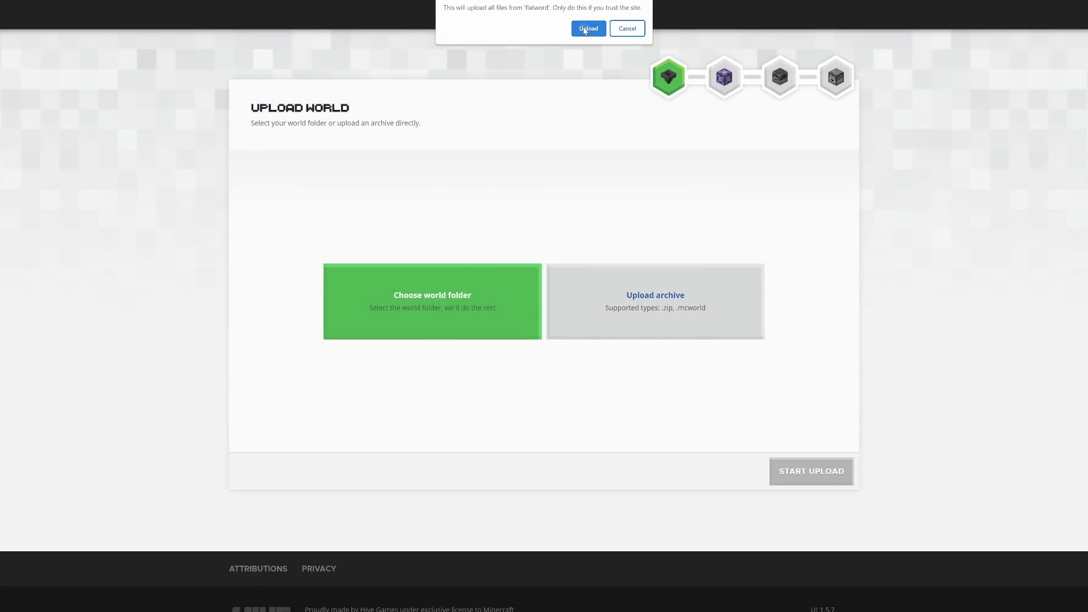
pyautogui.click(587, 28)
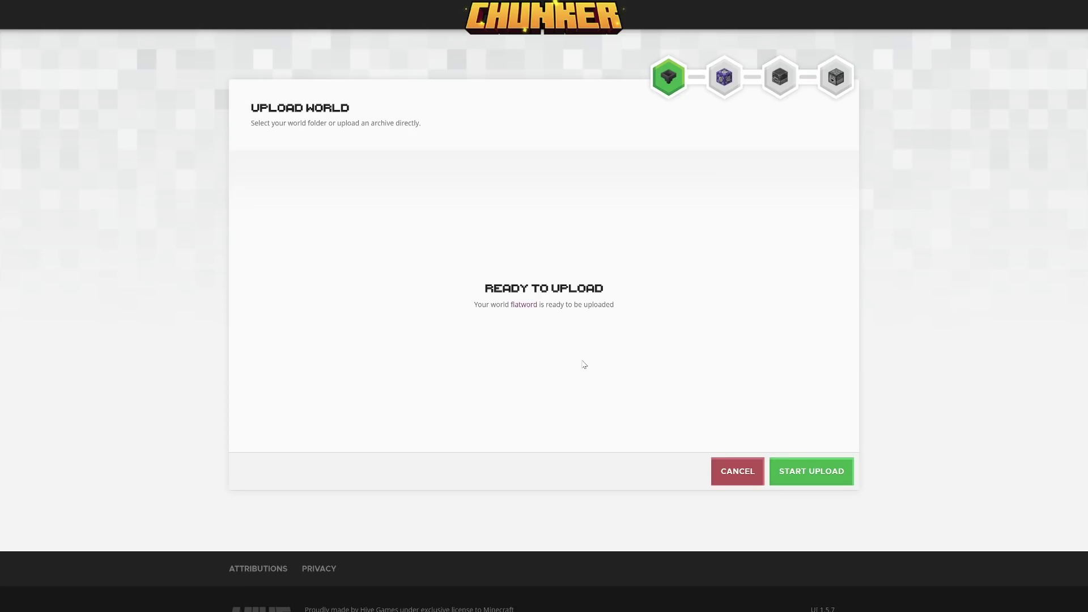
pyautogui.click(827, 473)
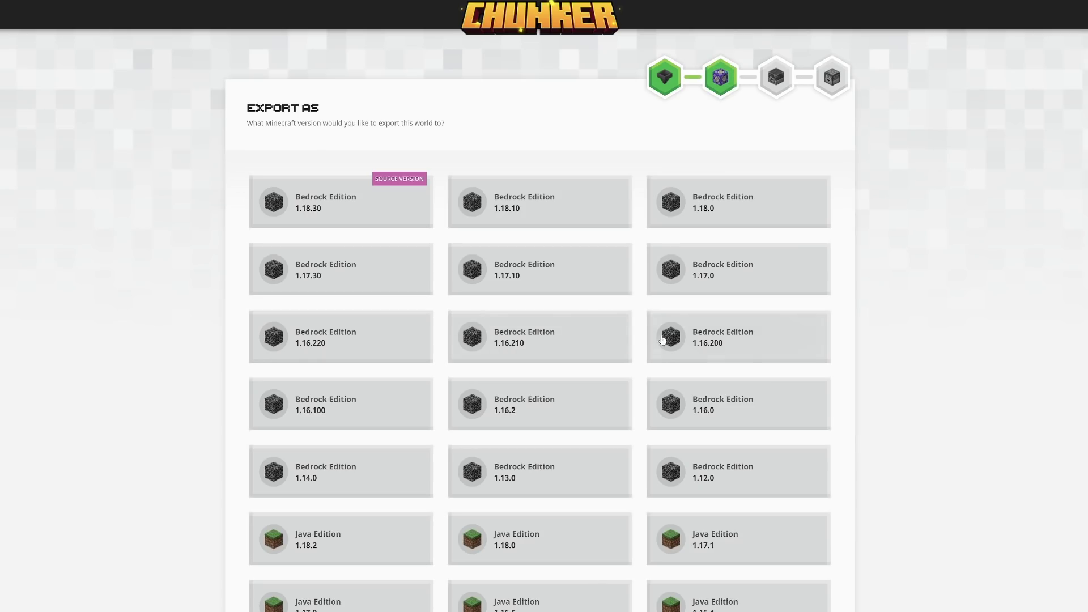
# Choose Bedrock Edition 1.18.30 as the export version and enter Advanced Mode
pyautogui.scroll(-3, 357, 158)
pyautogui.scroll(2, 352, 149)
pyautogui.click(341, 157)
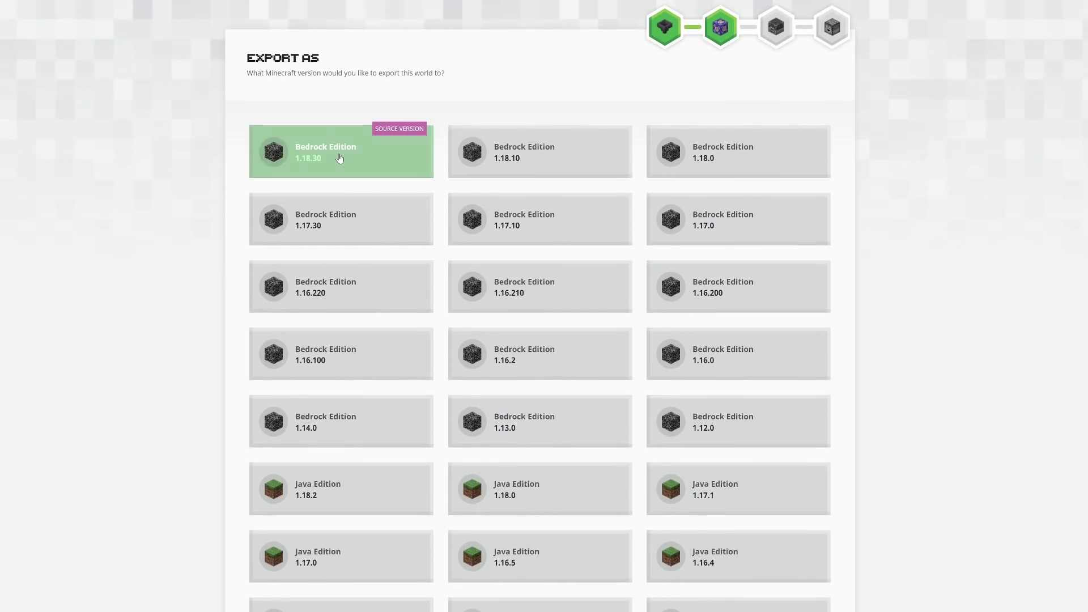
pyautogui.scroll(-3, 340, 164)
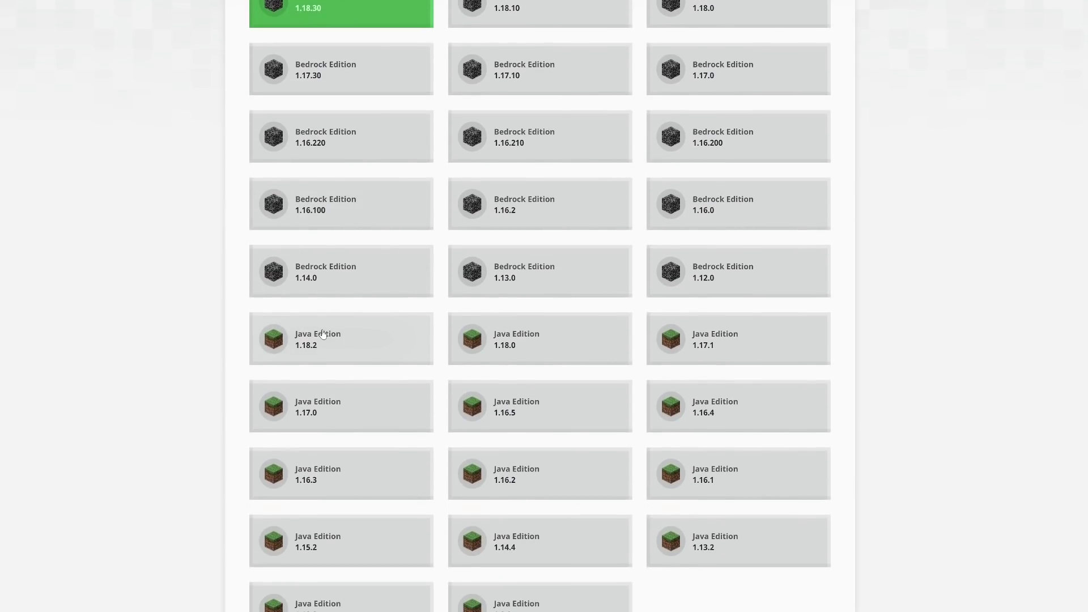
pyautogui.scroll(-3, 322, 335)
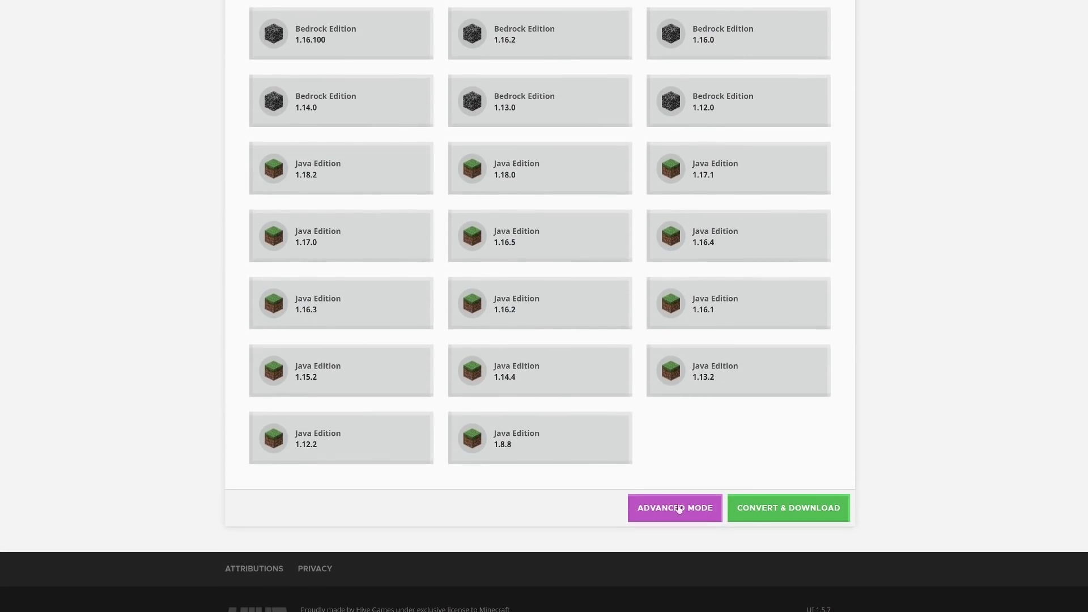
pyautogui.click(762, 519)
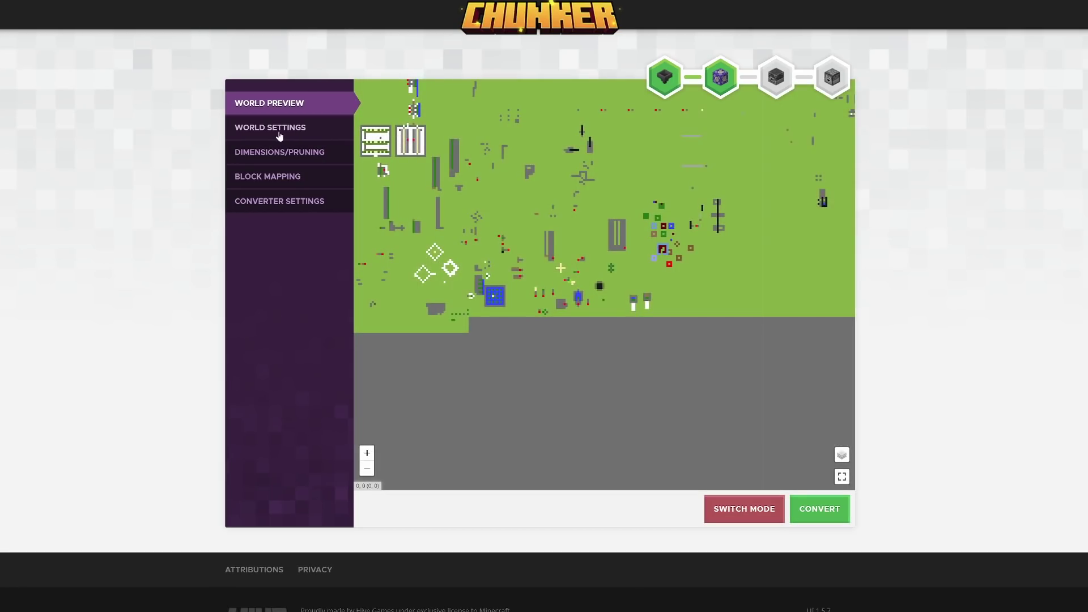
# Examine the world preview map, including the large grey area with the grid and the builds beside it
pyautogui.scroll(-3, 485, 181)
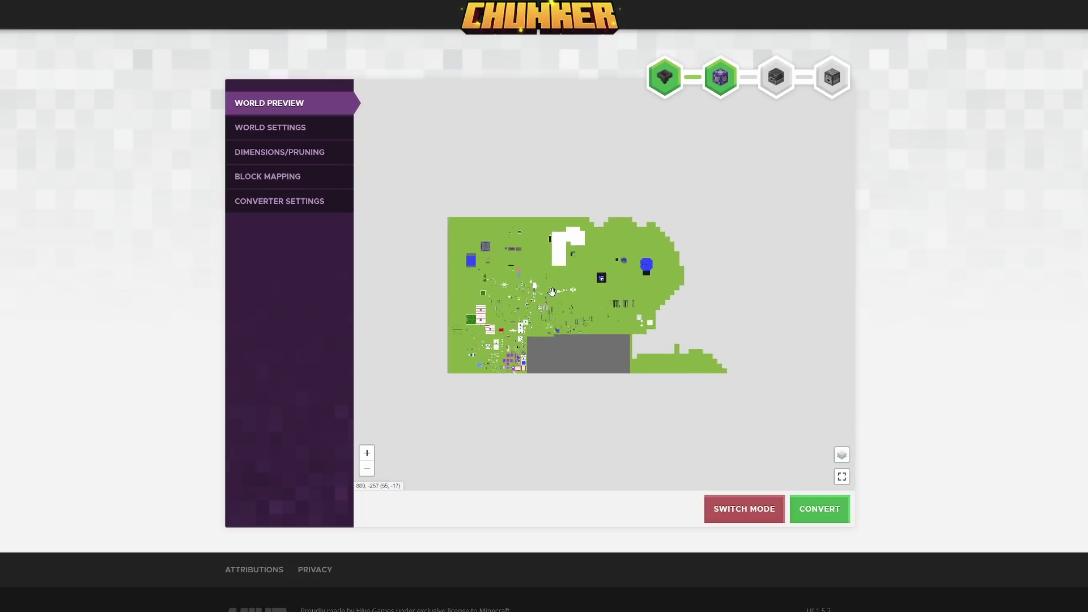
pyautogui.scroll(3, 524, 280)
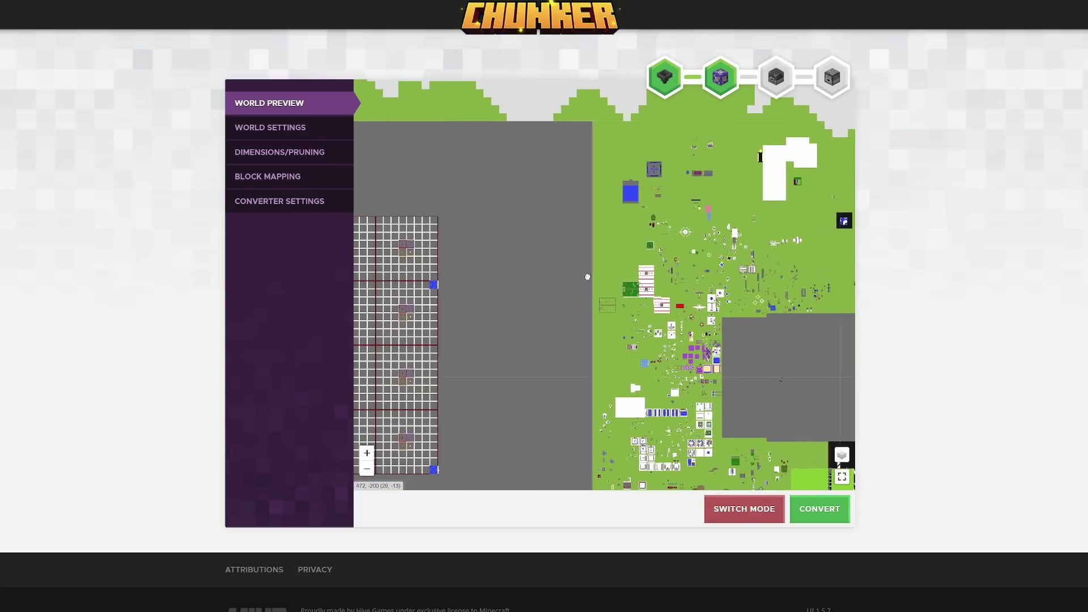
pyautogui.scroll(-2, 737, 266)
pyautogui.moveTo(703, 256); pyautogui.dragTo(606, 252)
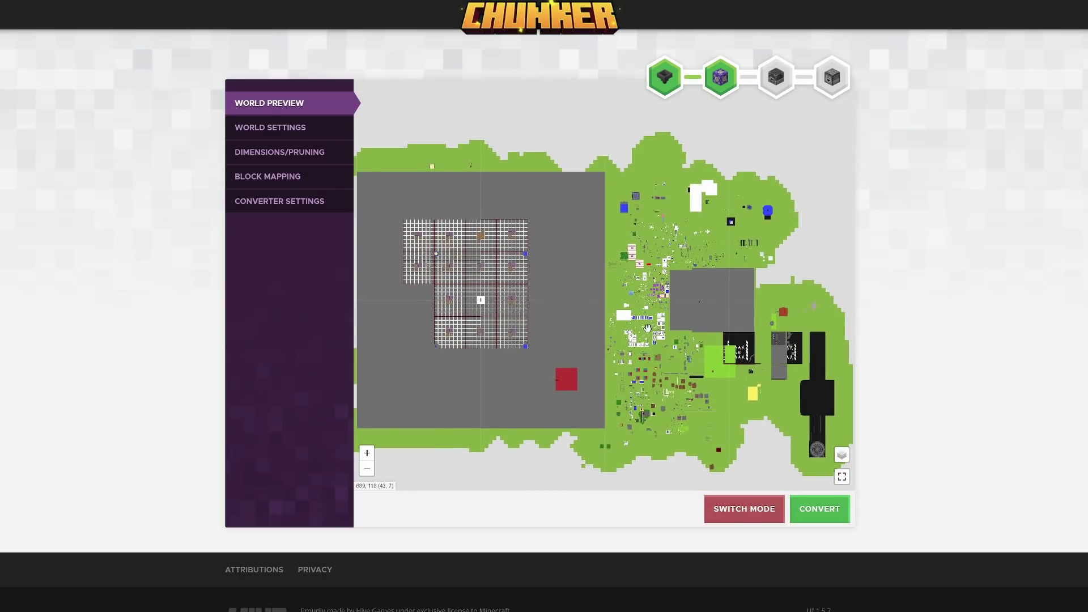
pyautogui.moveTo(648, 328)
pyautogui.mouseDown()
pyautogui.moveTo(698, 306)
pyautogui.moveTo(650, 315)
pyautogui.mouseUp()
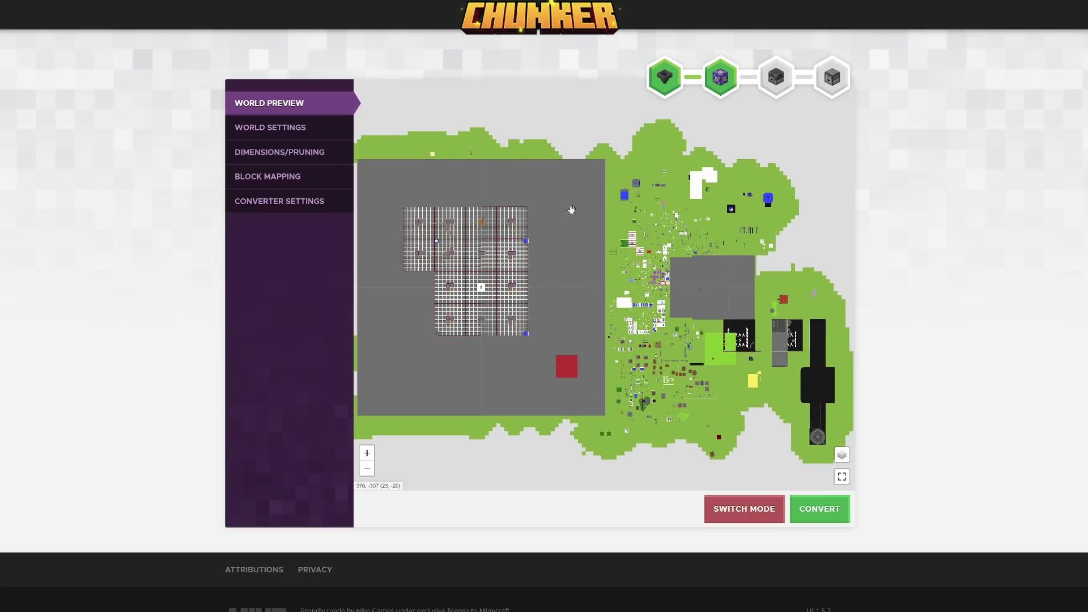
pyautogui.moveTo(571, 210)
pyautogui.mouseDown()
pyautogui.moveTo(561, 231)
pyautogui.moveTo(596, 227)
pyautogui.moveTo(561, 219)
pyautogui.mouseUp()
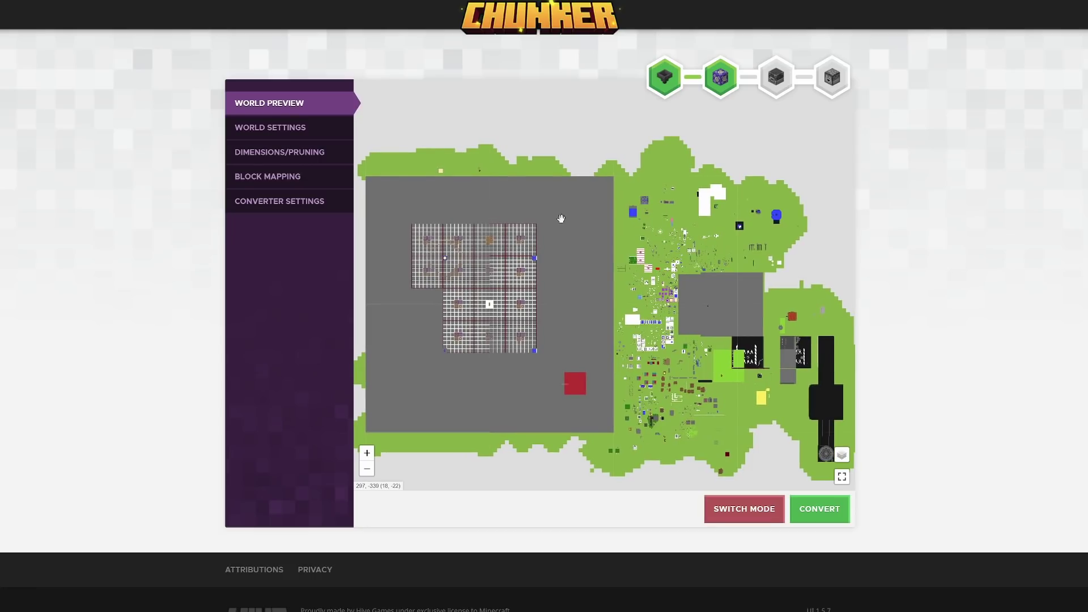